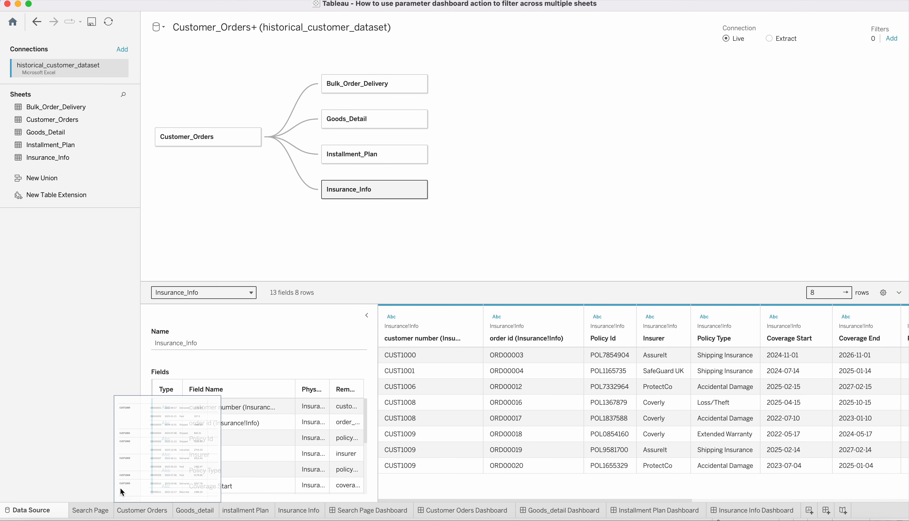
Step: Review the Search Page, Customer Orders, Goods_detail, installment Plan and Insurance Info worksheets and the fields in their source tables
left_click(89, 511)
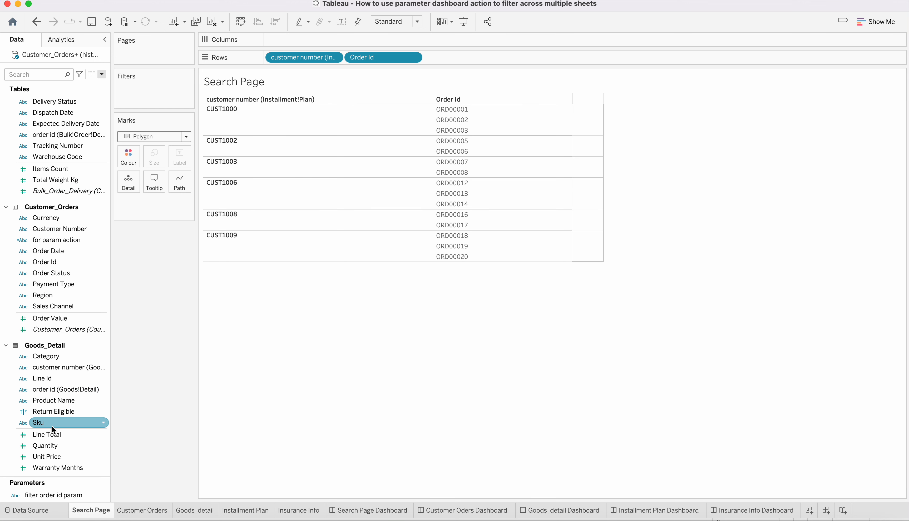
scroll(52, 427, "down", 10)
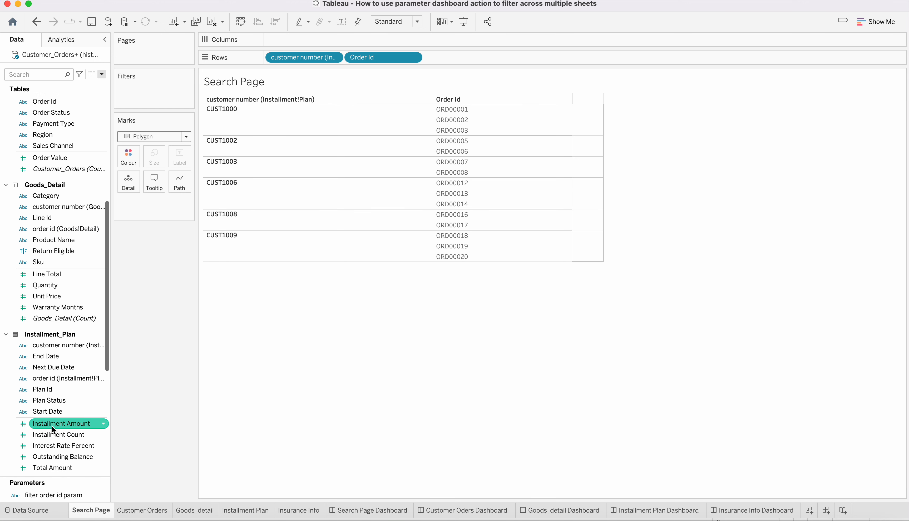
scroll(52, 427, "down", 3)
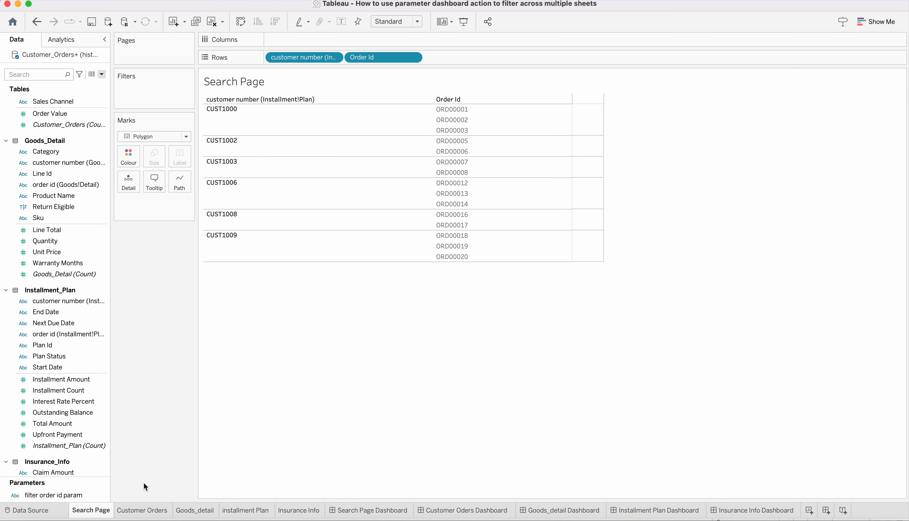
left_click(153, 518)
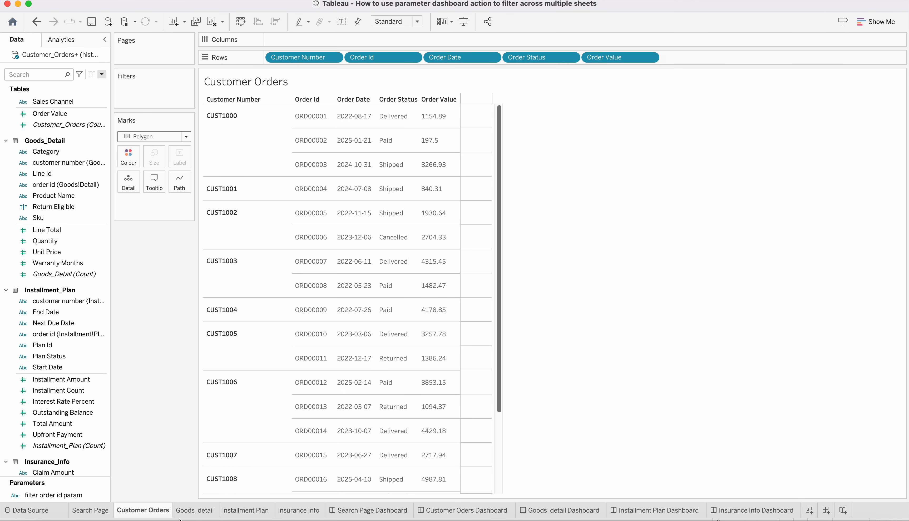
left_click(203, 512)
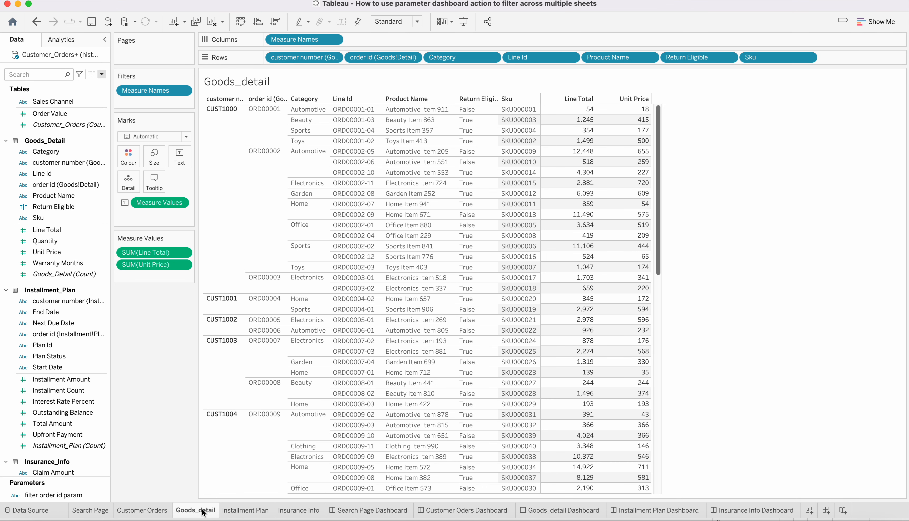
left_click(261, 517)
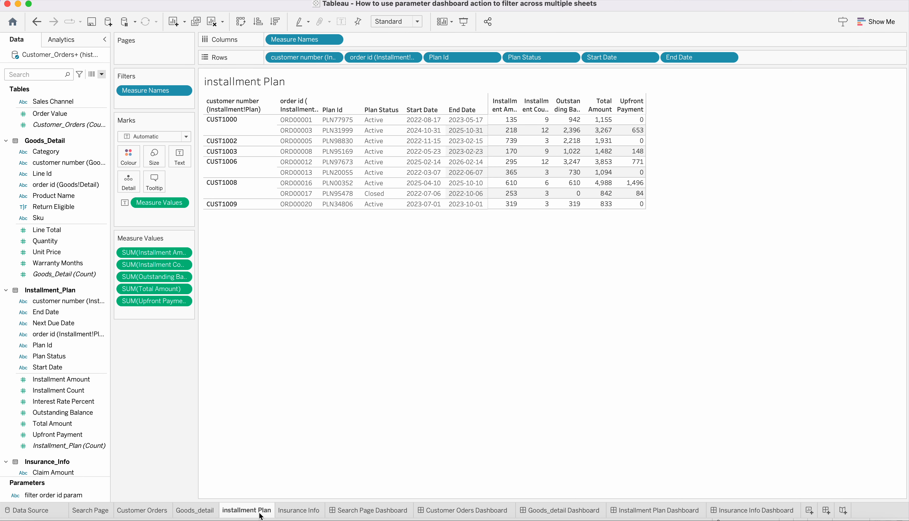
left_click(318, 517)
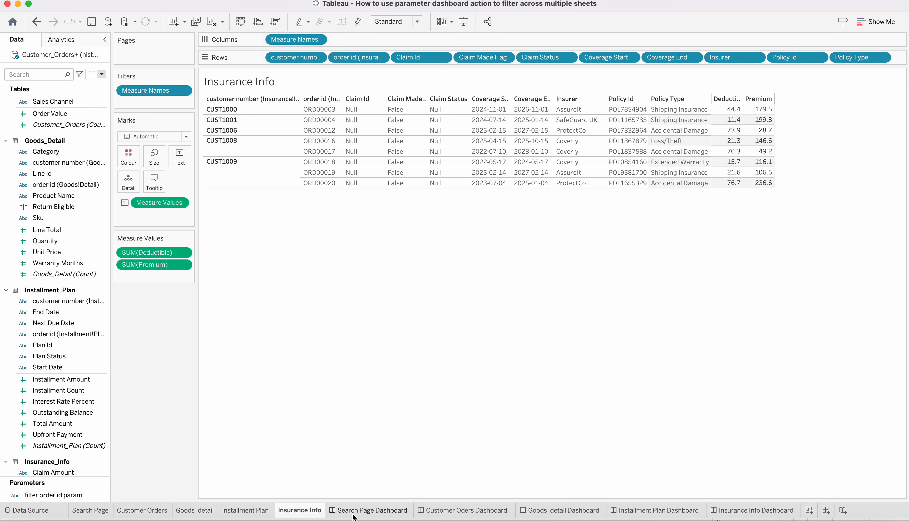
scroll(56, 370, "down", 5)
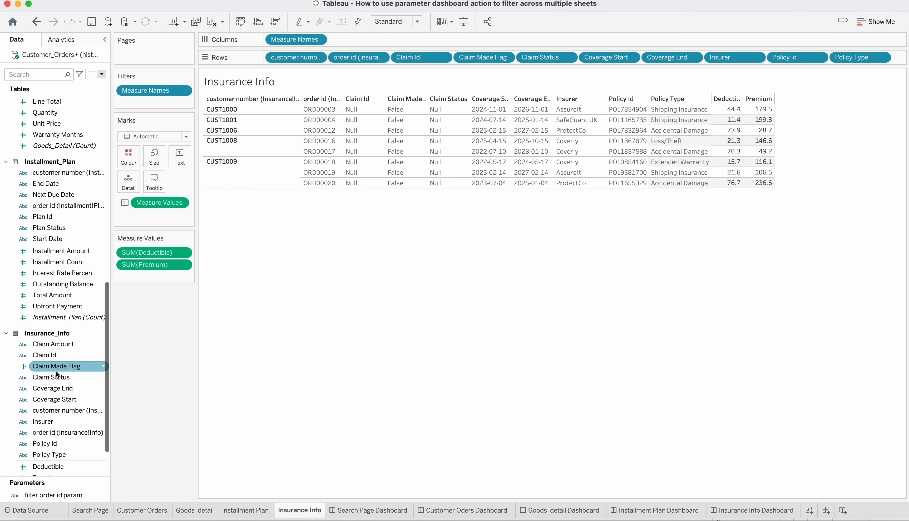
scroll(57, 375, "down", 3)
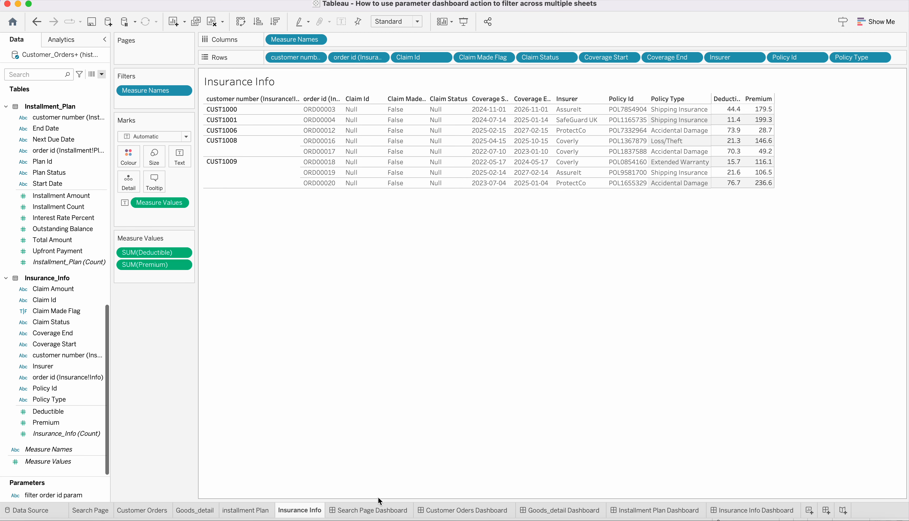
Step: Review the dashboards for the search page, customer orders, goods detail, installment plan and insurance info
left_click(372, 511)
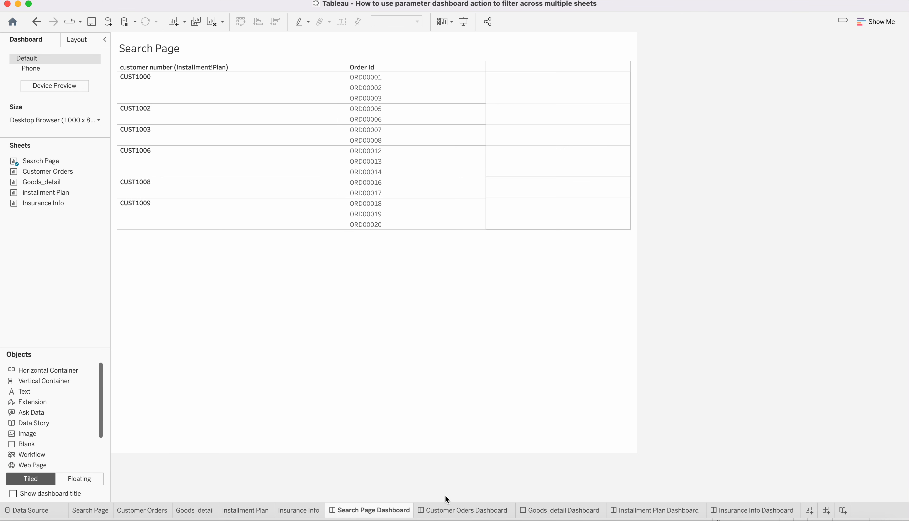
left_click(458, 511)
left_click(570, 511)
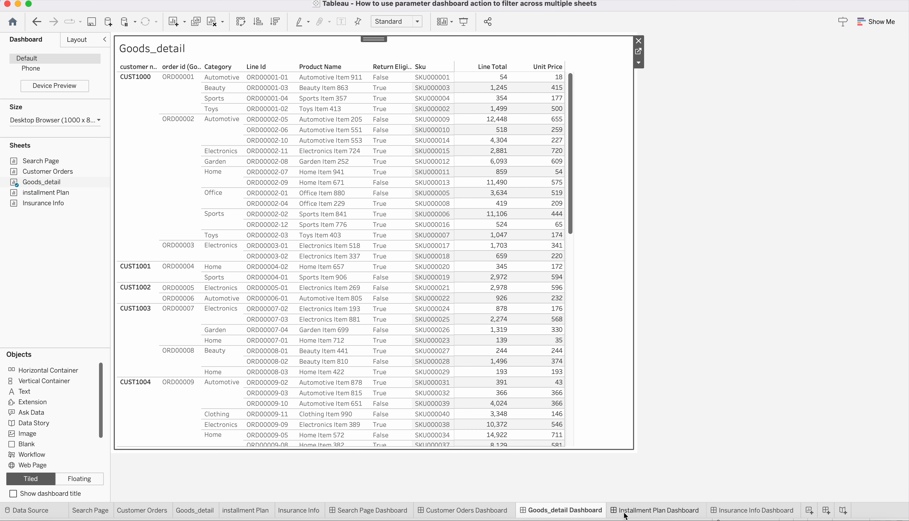
left_click(658, 514)
left_click(756, 513)
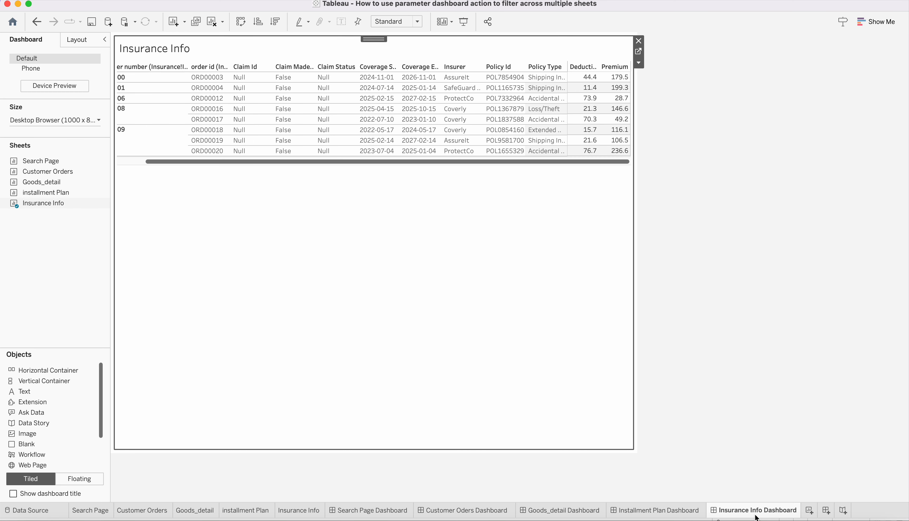
Step: Go from the Search Page Dashboard to its worksheet and add an Installment_Plan customer number filter that uses all values
left_click(373, 512)
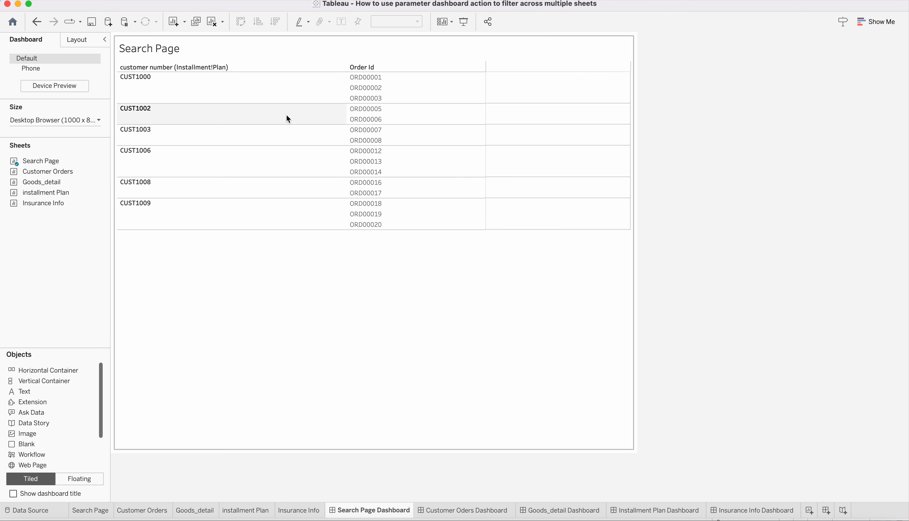
left_click(281, 332)
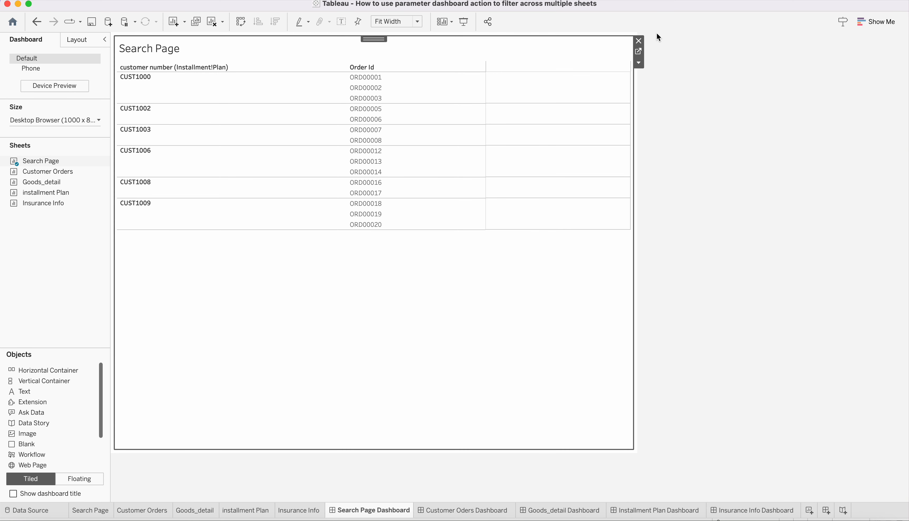
left_click(638, 52)
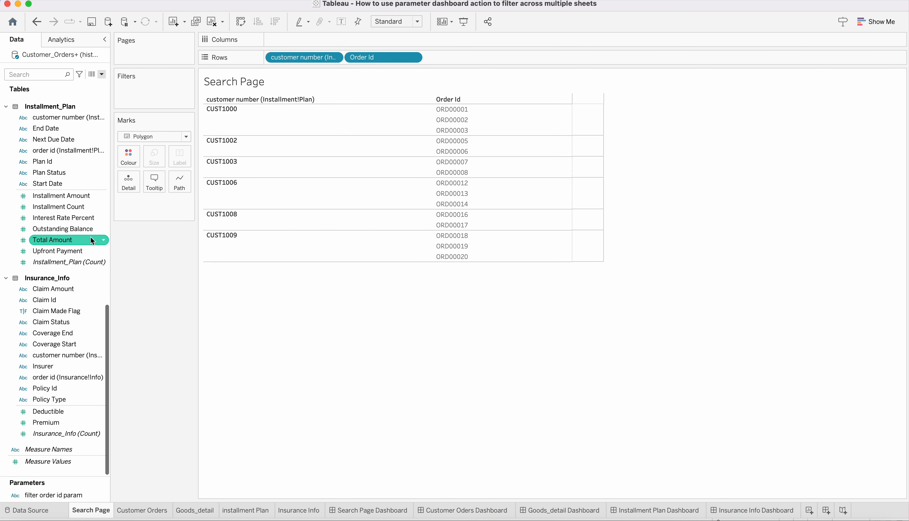
left_click_drag(74, 119, 165, 102)
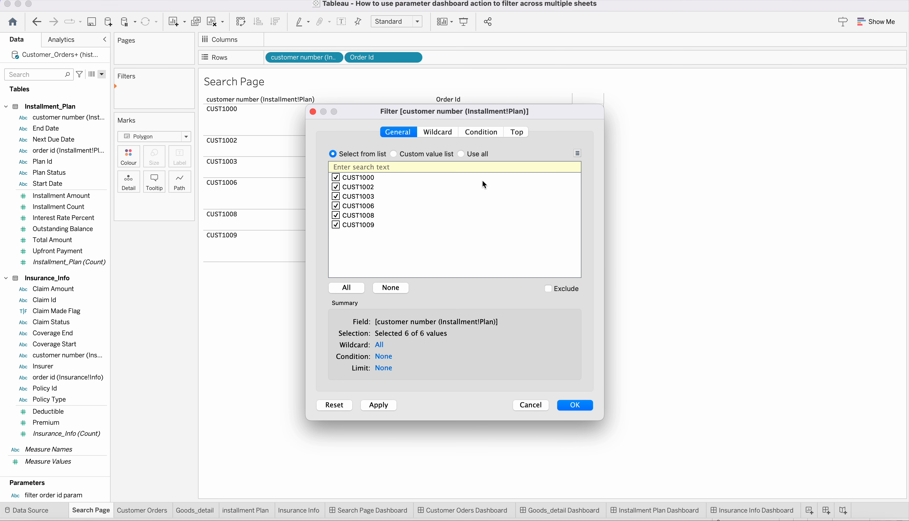
left_click(460, 154)
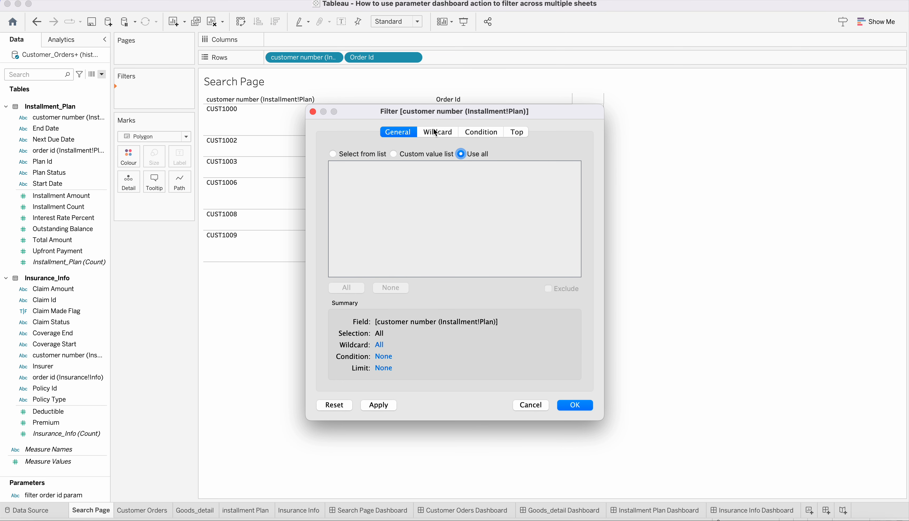
left_click(446, 133)
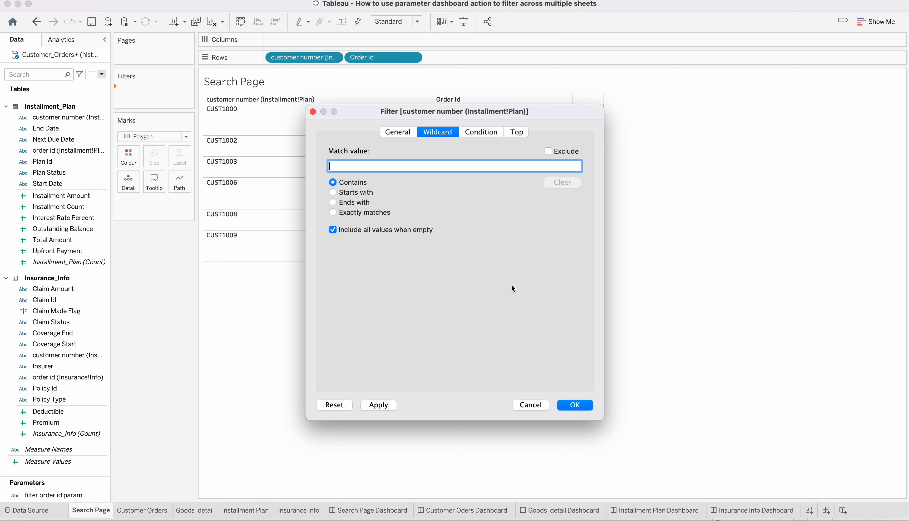
left_click(388, 409)
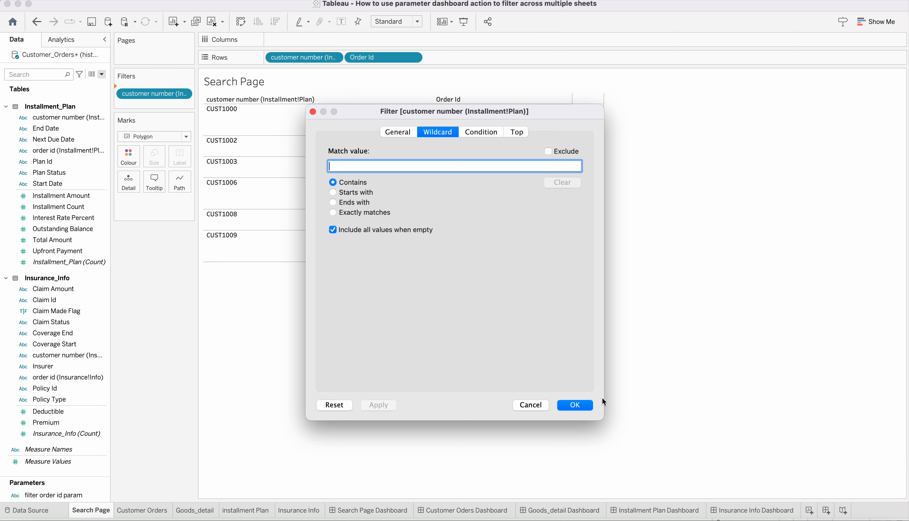
left_click(586, 410)
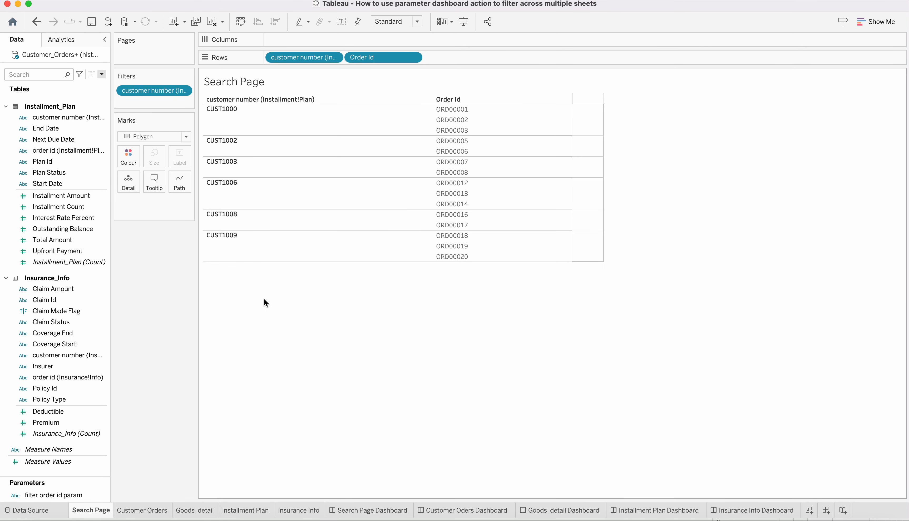
Step: Search the data fields for "or" and add the Customer_Orders Order Id field as a filter that uses all values
left_click(50, 75)
type("or")
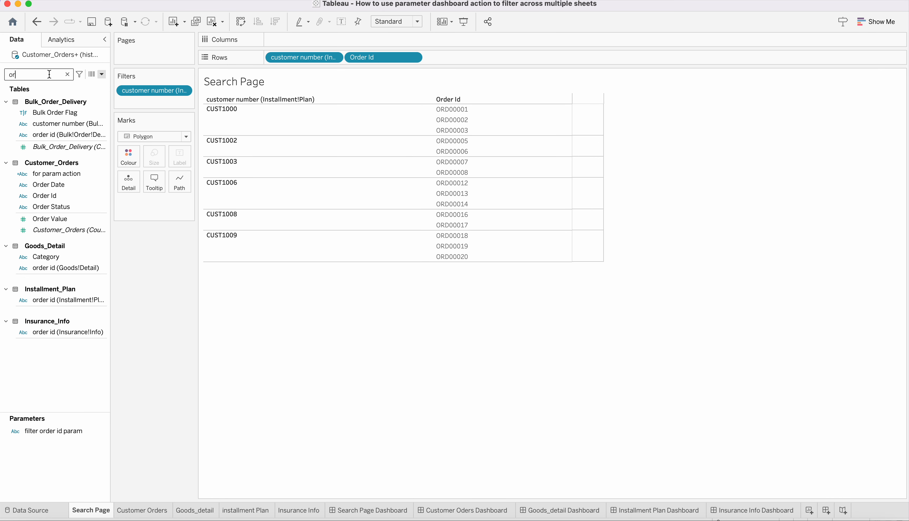
left_click_drag(53, 197, 146, 99)
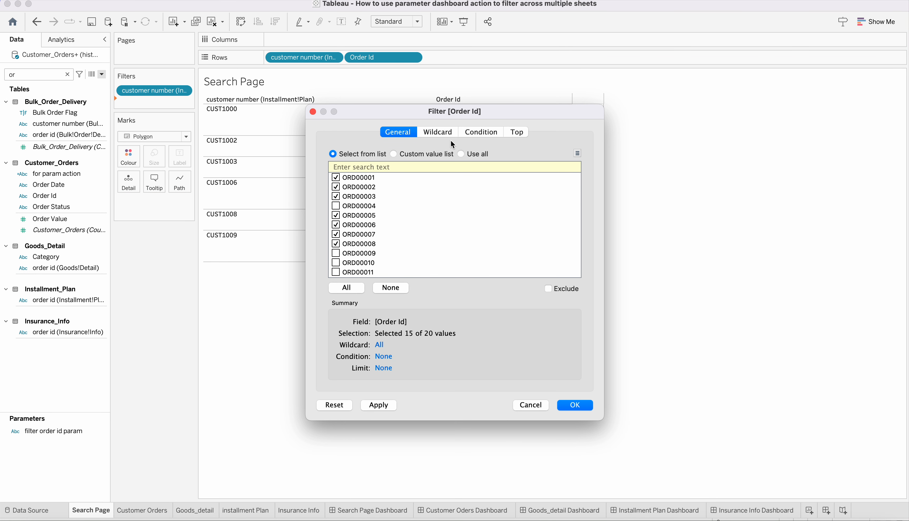
left_click(460, 154)
left_click(575, 405)
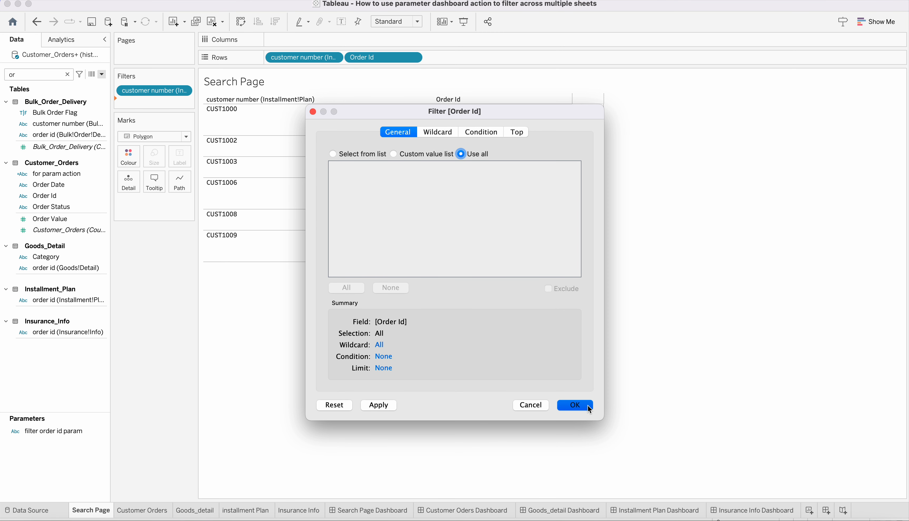
Step: Show the filter controls for both customer number and Order Id on the Search Page worksheet
left_click(184, 91)
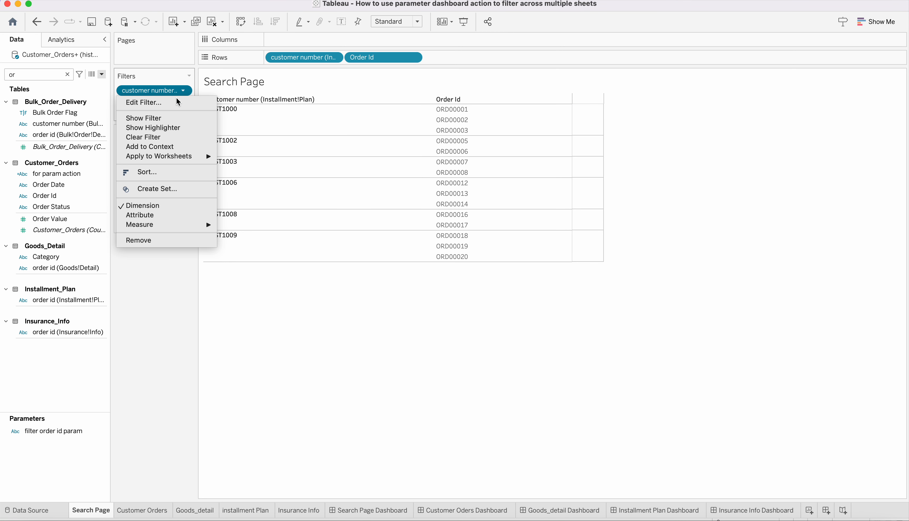
left_click(159, 119)
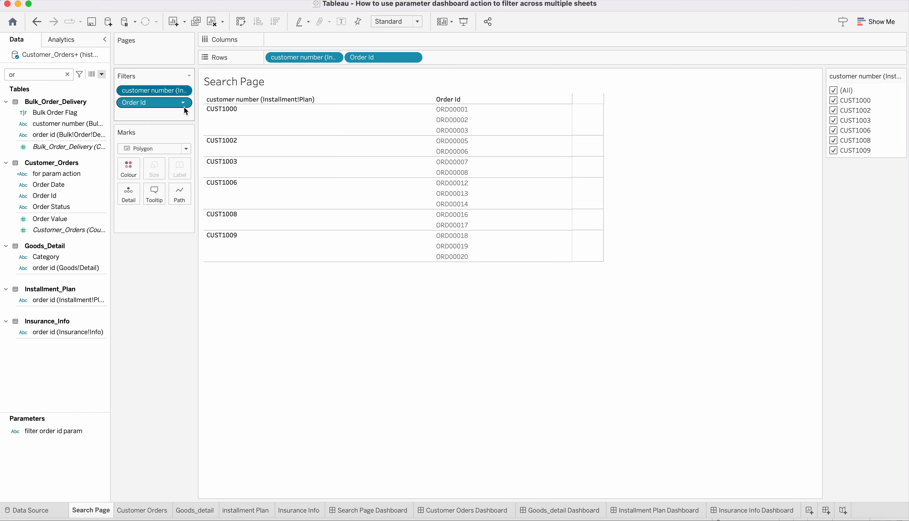
left_click(184, 103)
left_click(171, 131)
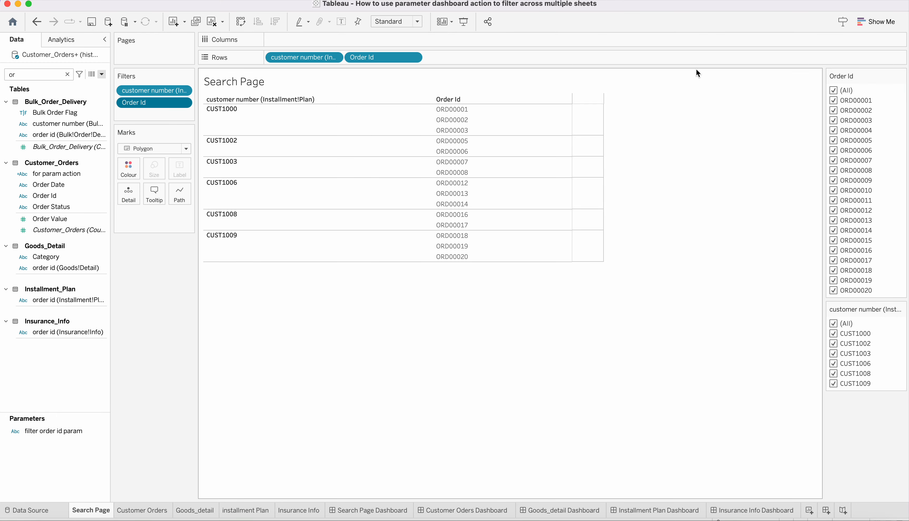
Step: Set both the Order Id and customer number filter controls to Multiple Values (dropdown)
left_click(900, 76)
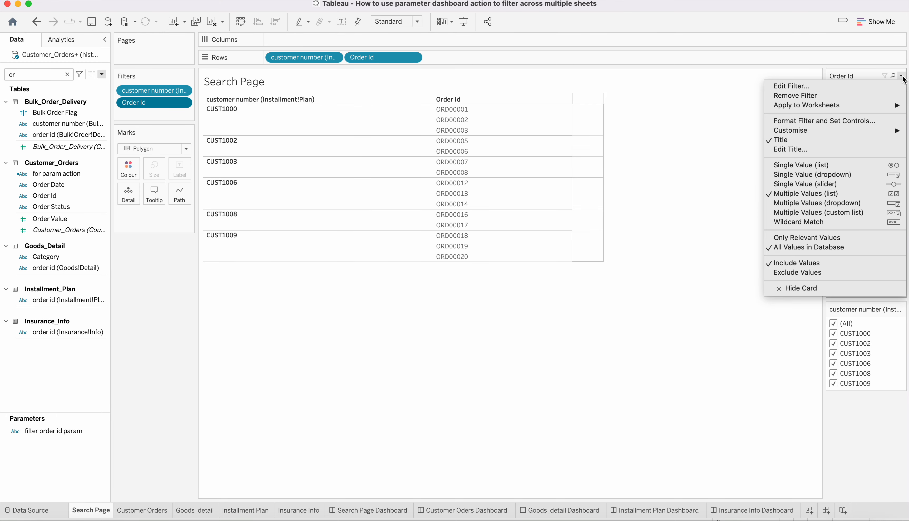
left_click(817, 207)
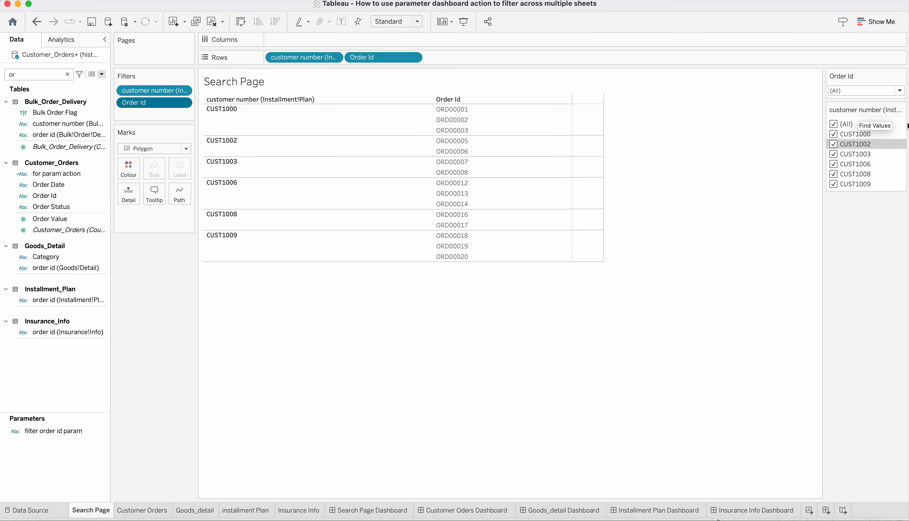
left_click(901, 112)
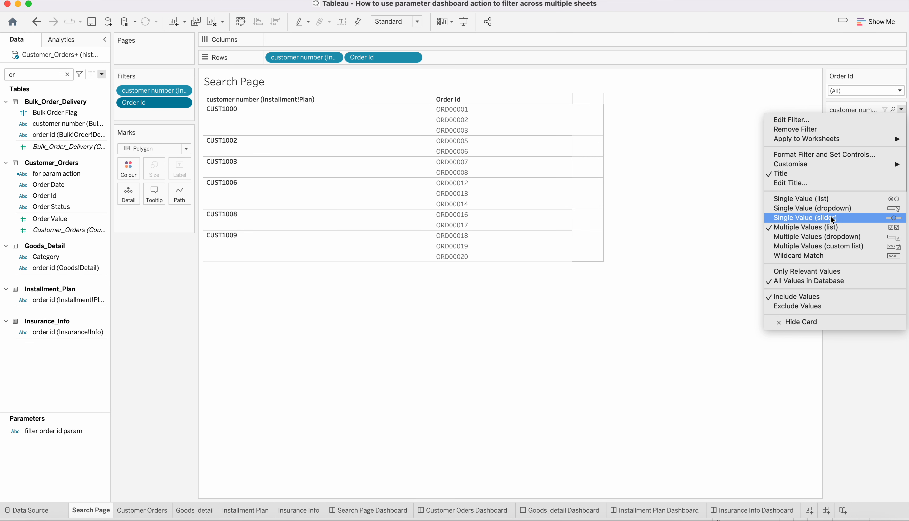
left_click(821, 236)
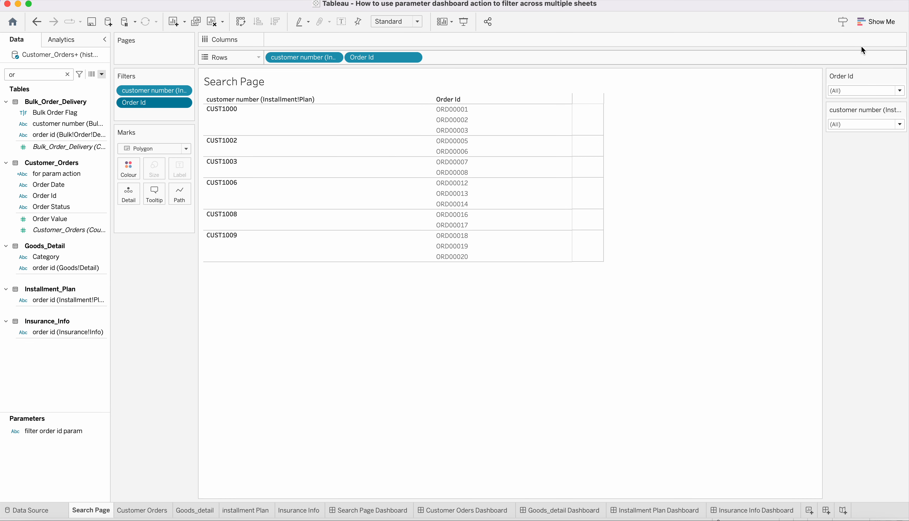
Step: Clear all values in the Order Id filter, search for one full order ID and select only that order
left_click(900, 91)
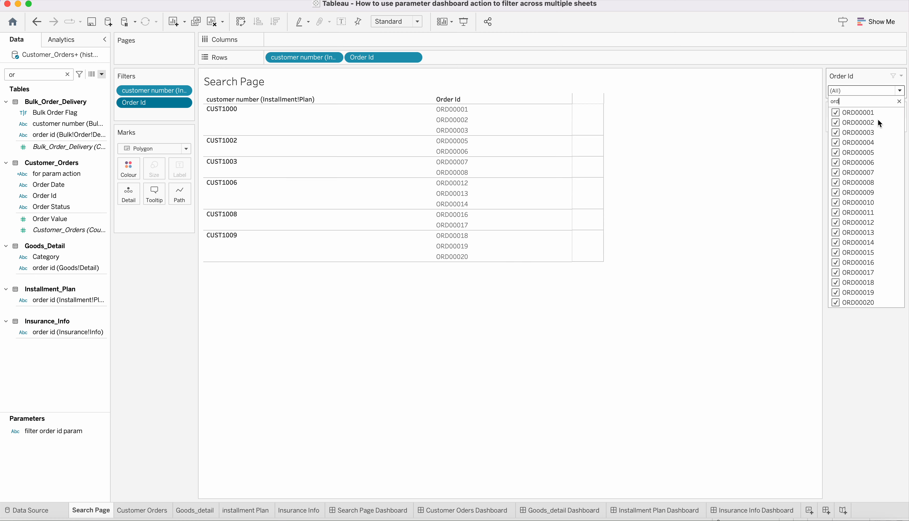
left_click(899, 102)
left_click(835, 112)
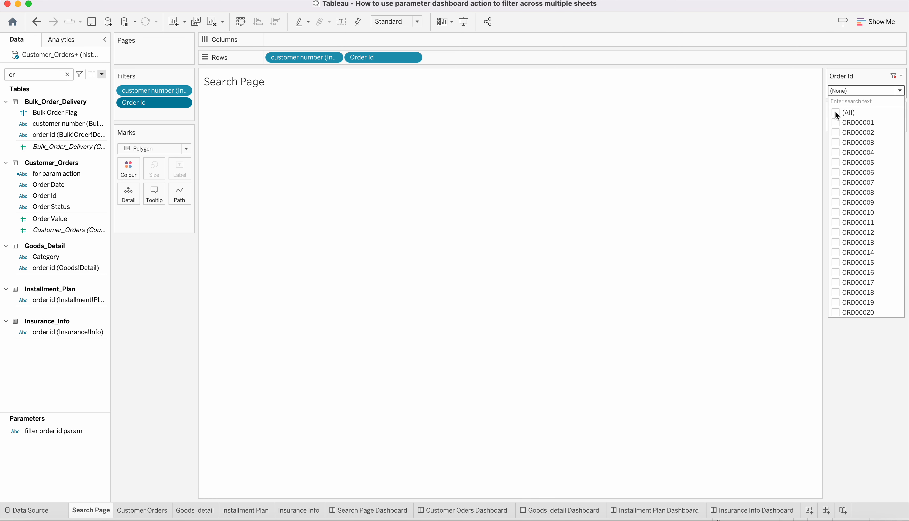
left_click(845, 103)
type("ord")
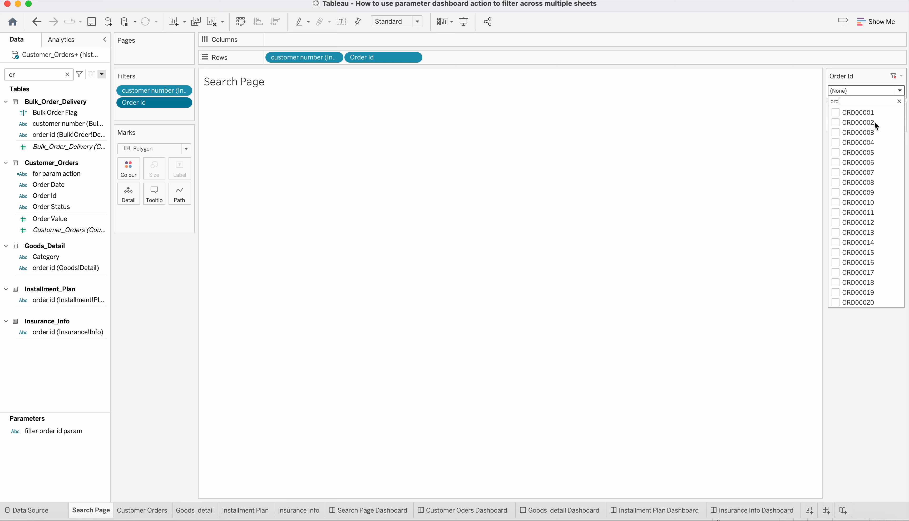
type("00010")
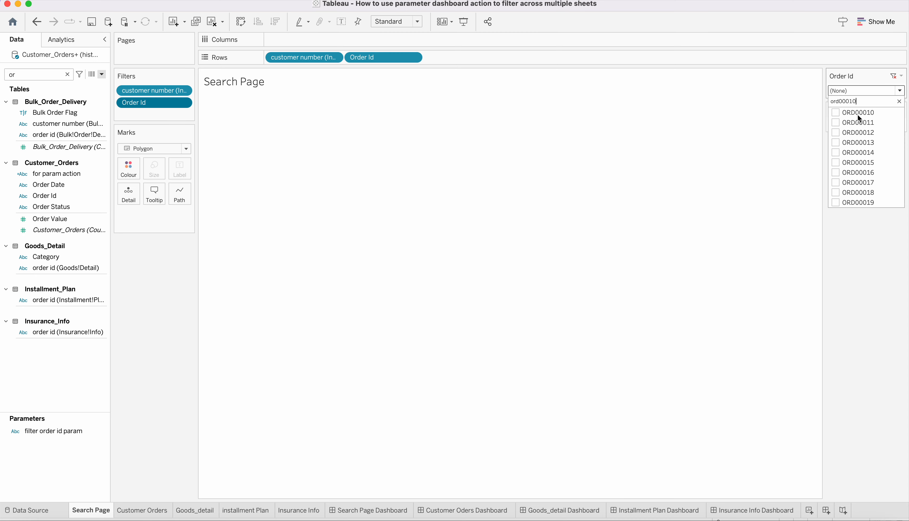
type("0")
left_click(836, 113)
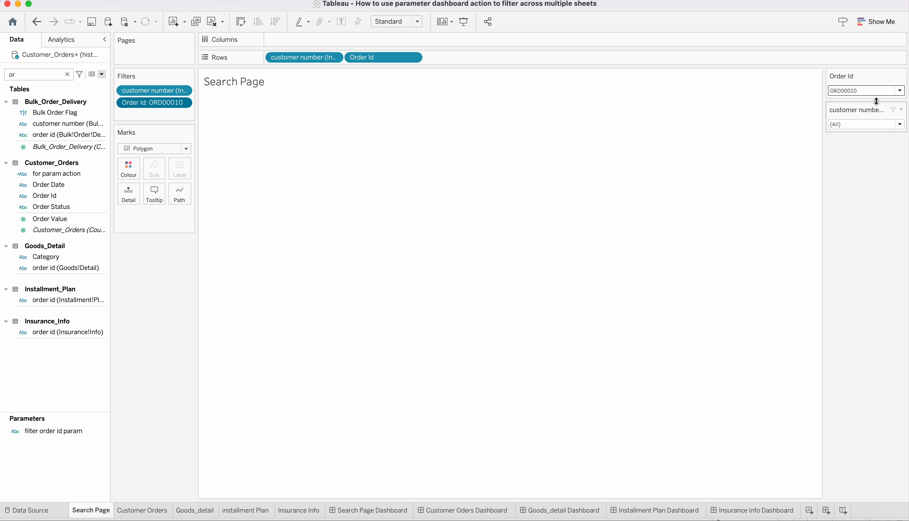
Step: Clear all values in the customer number filter and move its control above the Order Id filter
left_click(900, 125)
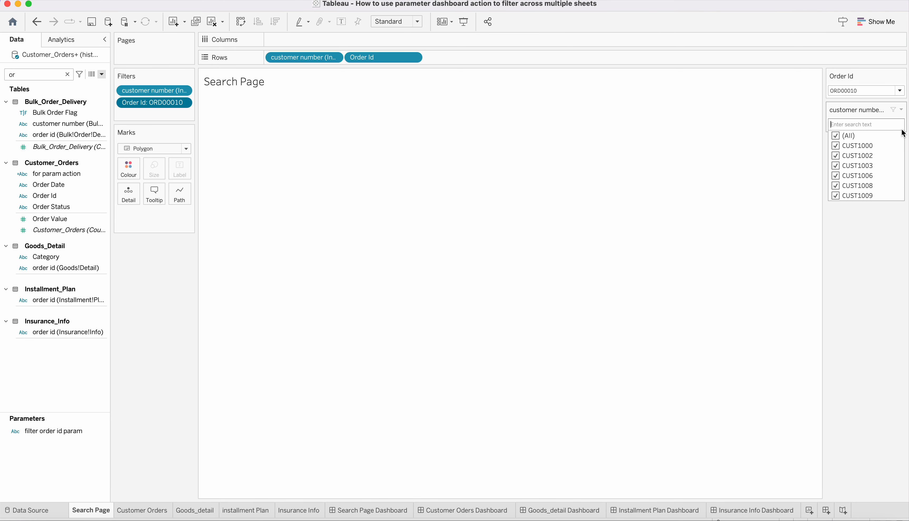
left_click(836, 135)
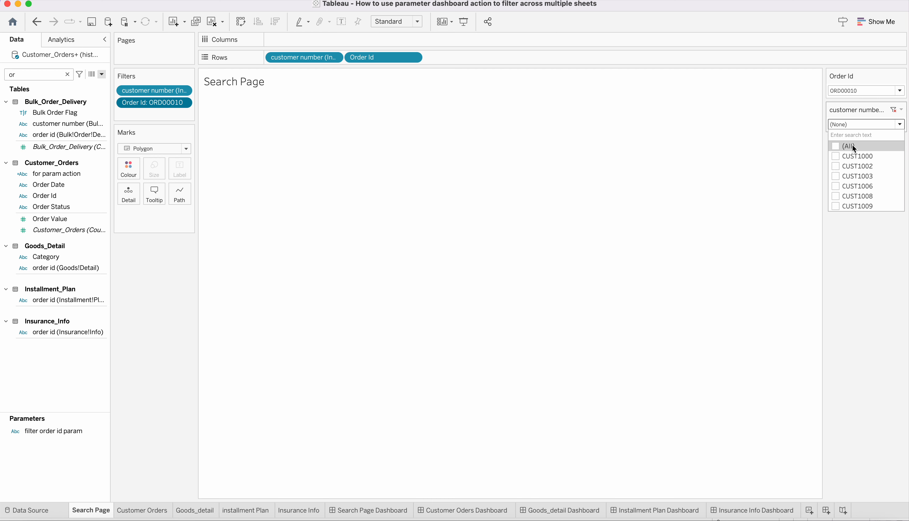
left_click(853, 107)
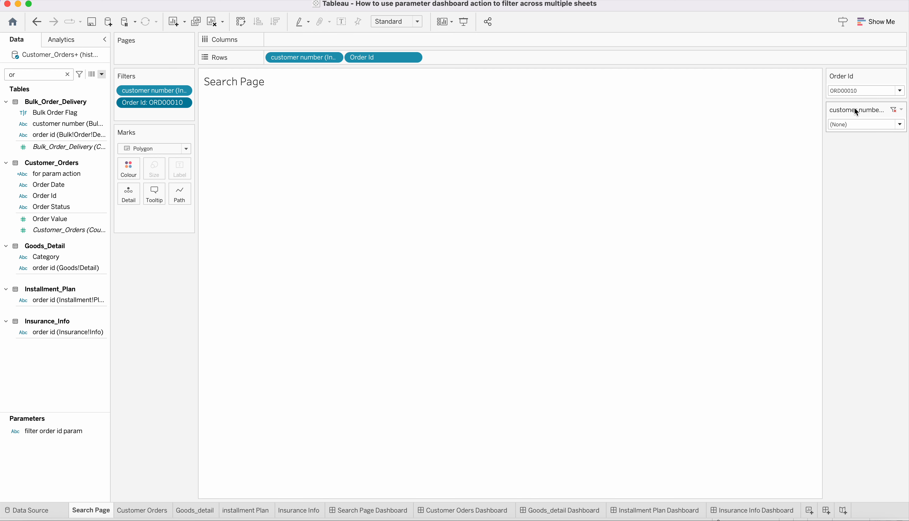
left_click_drag(854, 107, 849, 75)
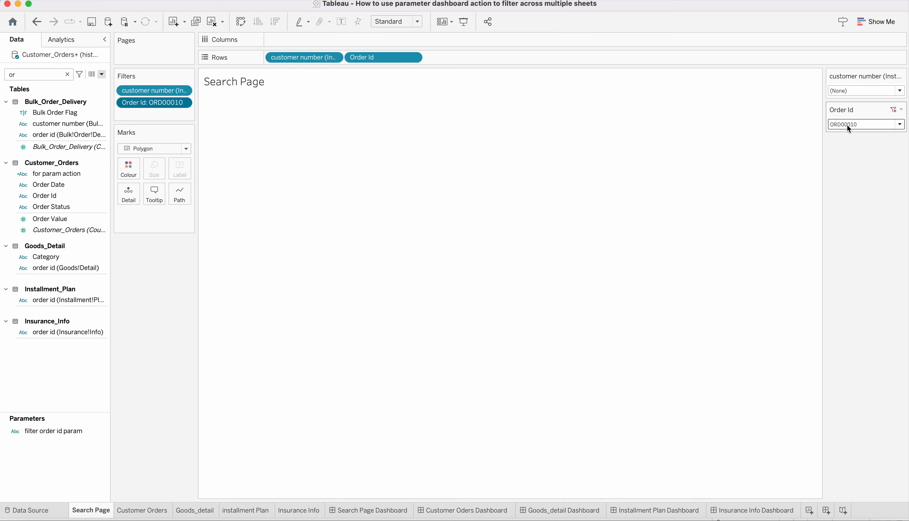
Step: Set the Order Id filter to include all values again
left_click(853, 91)
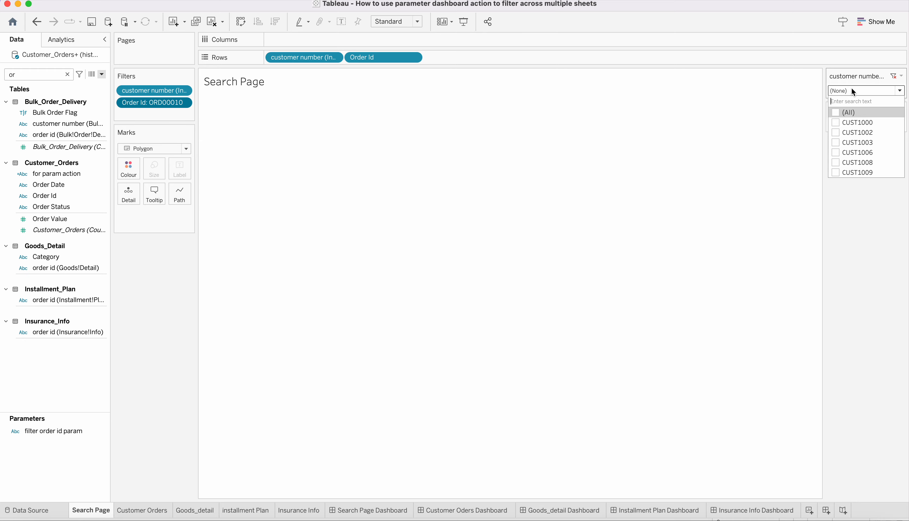
left_click(882, 91)
left_click(867, 125)
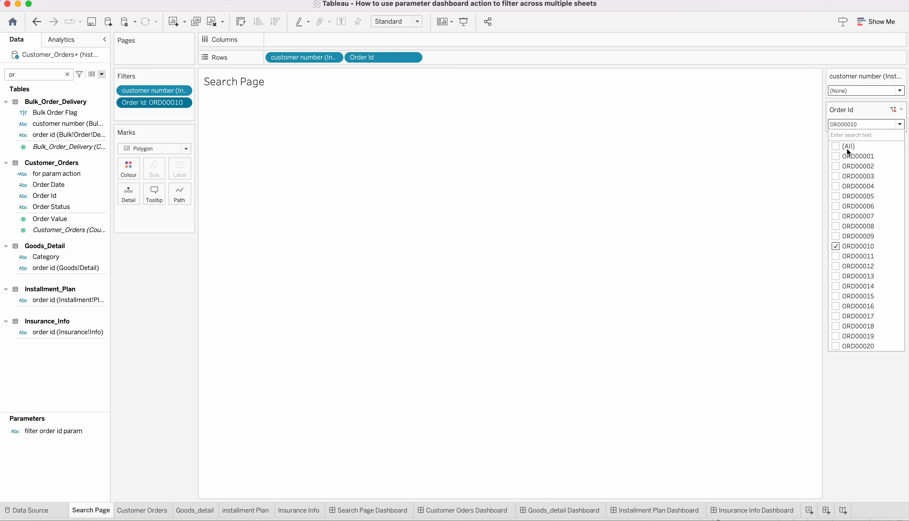
left_click(837, 146)
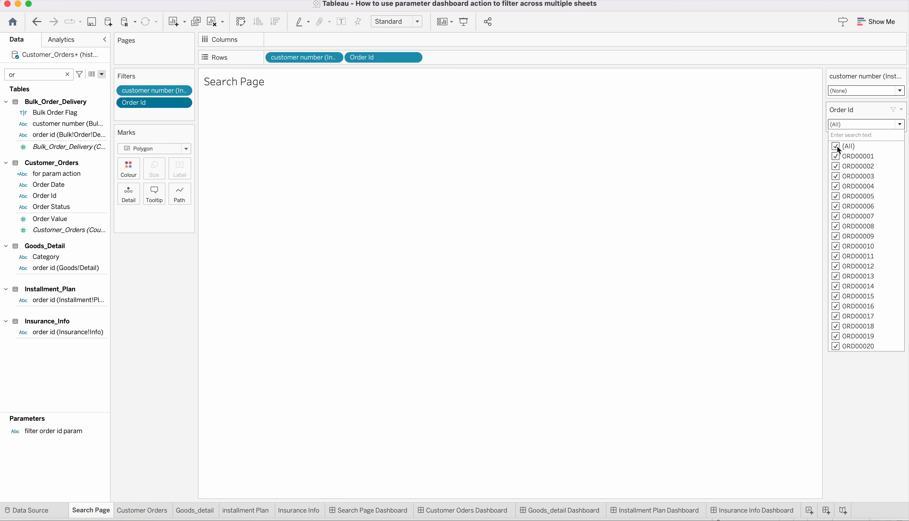
Step: Search the customer number filter for "100" and select only the first matching customer
left_click(855, 91)
left_click(852, 90)
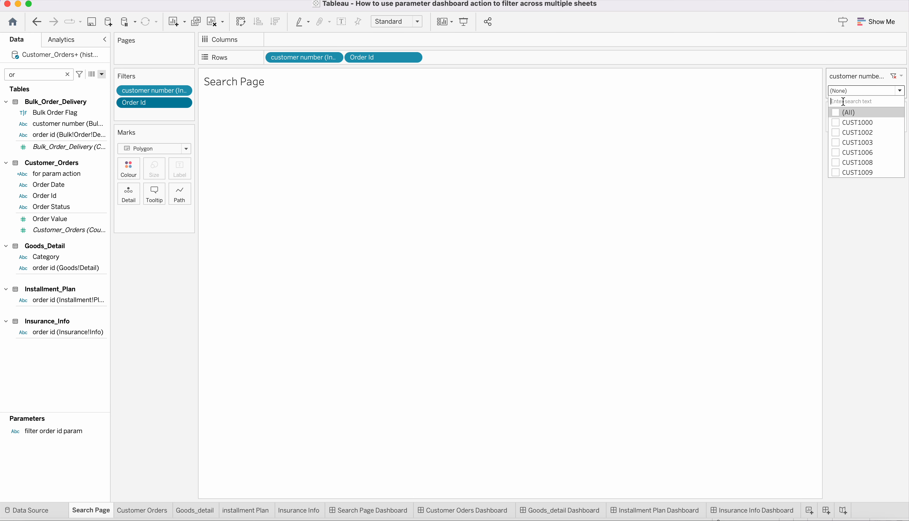
type("100")
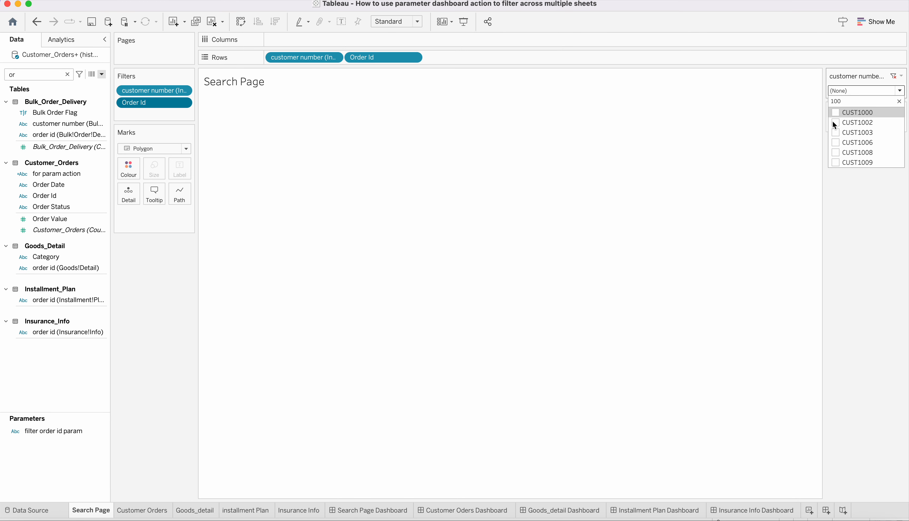
left_click(836, 112)
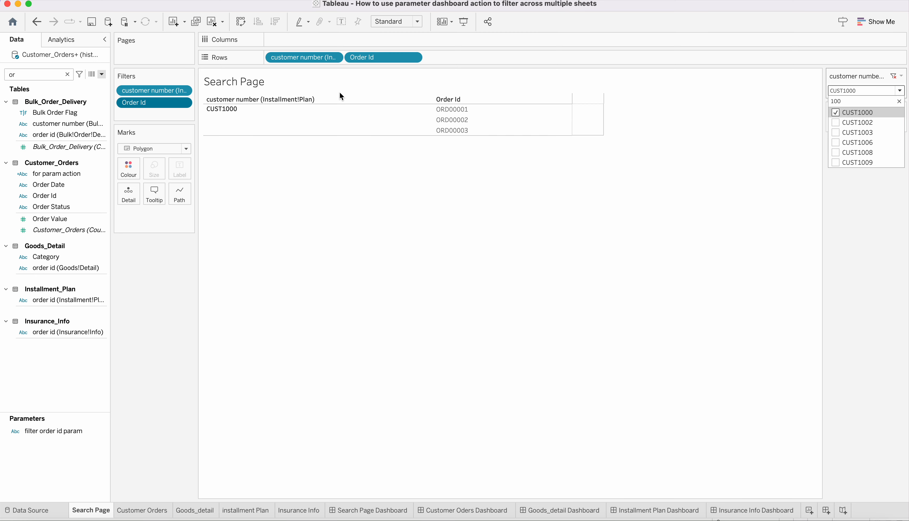
left_click(399, 198)
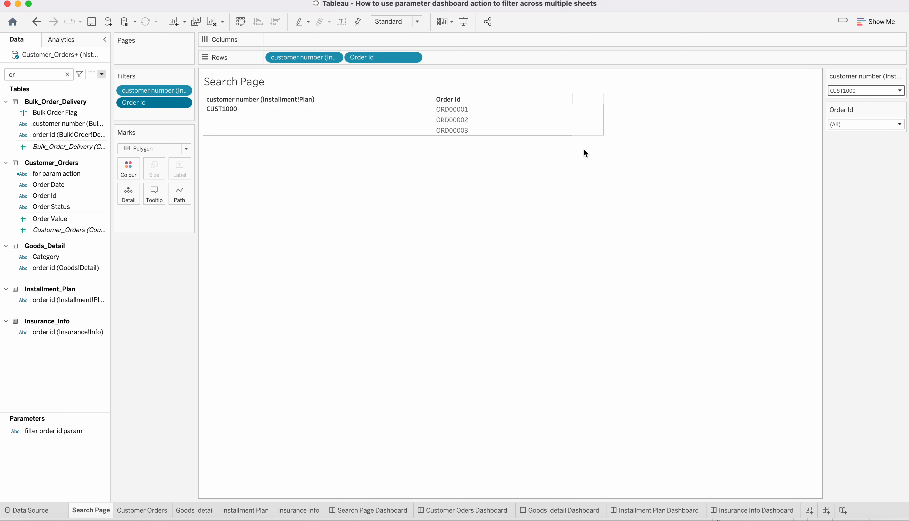
Step: Examine the selected customer's first order on the Search Page and compare it with the Customer Oders and Goods_detail dashboards
left_click(458, 108)
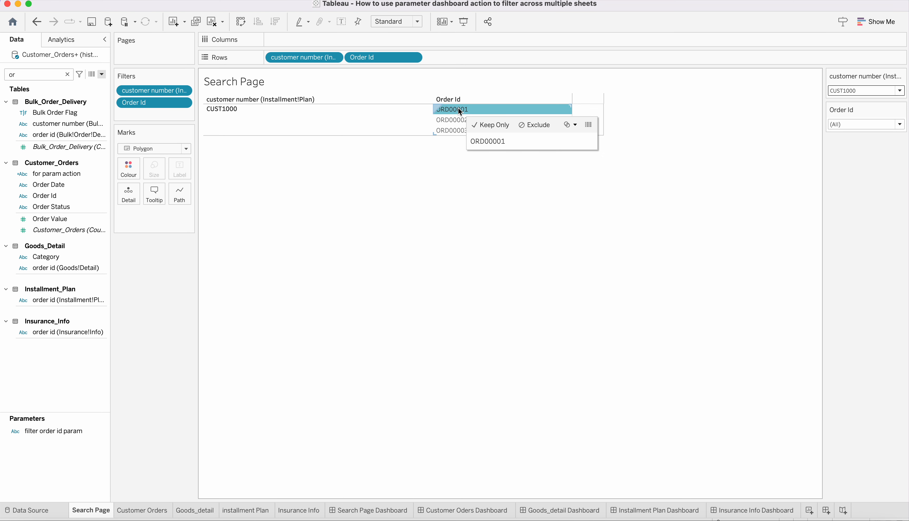
left_click(406, 213)
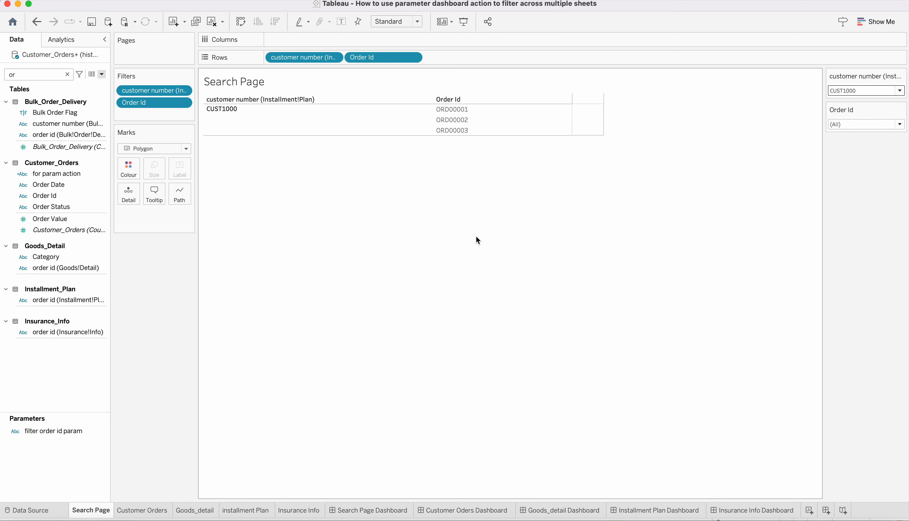
left_click(444, 510)
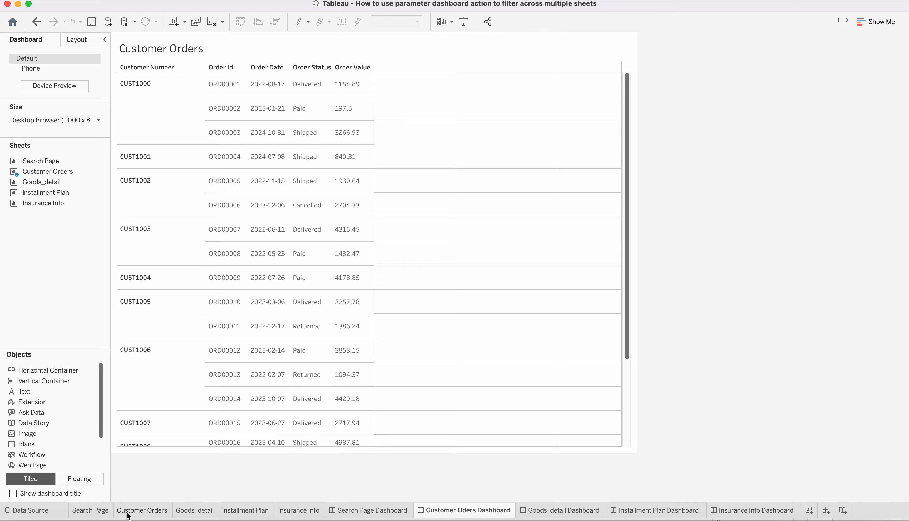
left_click(91, 511)
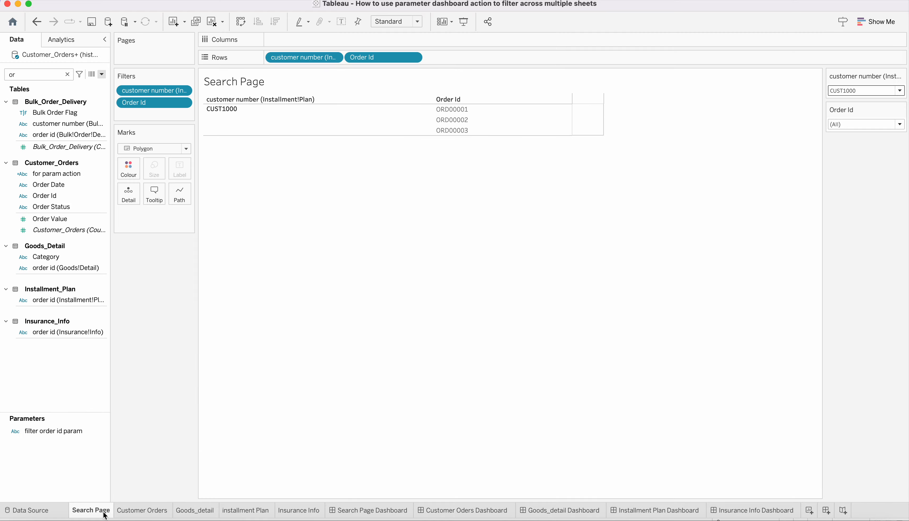
left_click(454, 108)
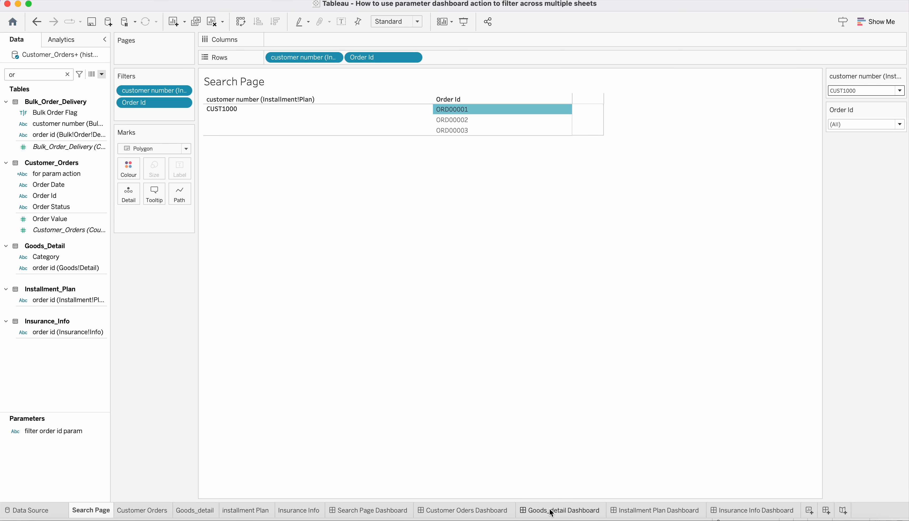
left_click(481, 511)
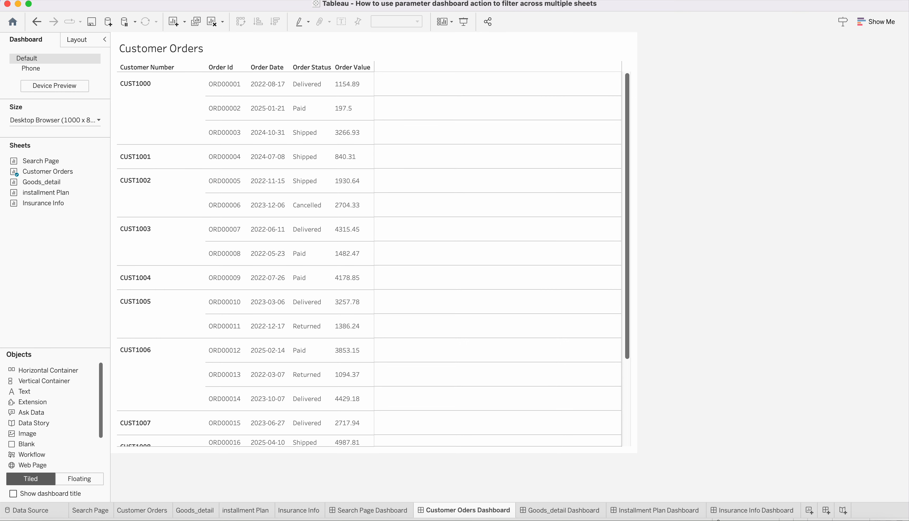
left_click(98, 517)
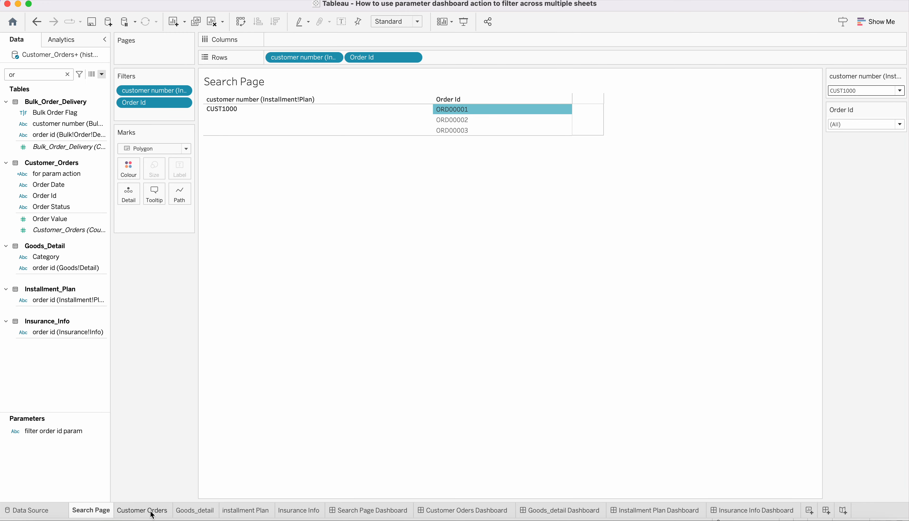
left_click(537, 510)
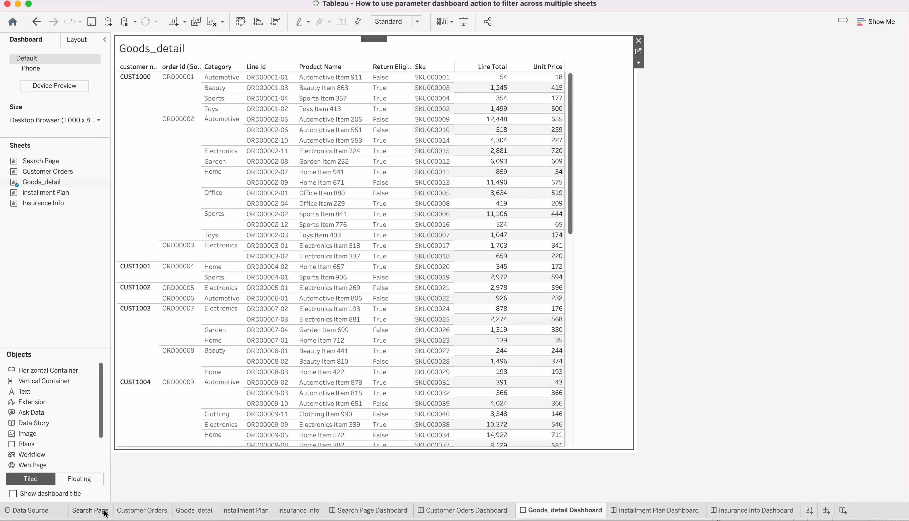
Step: Show the Customer Number and Order Id filters for the Customer Orders sheet on the Customer Oders Dashboard
left_click(454, 512)
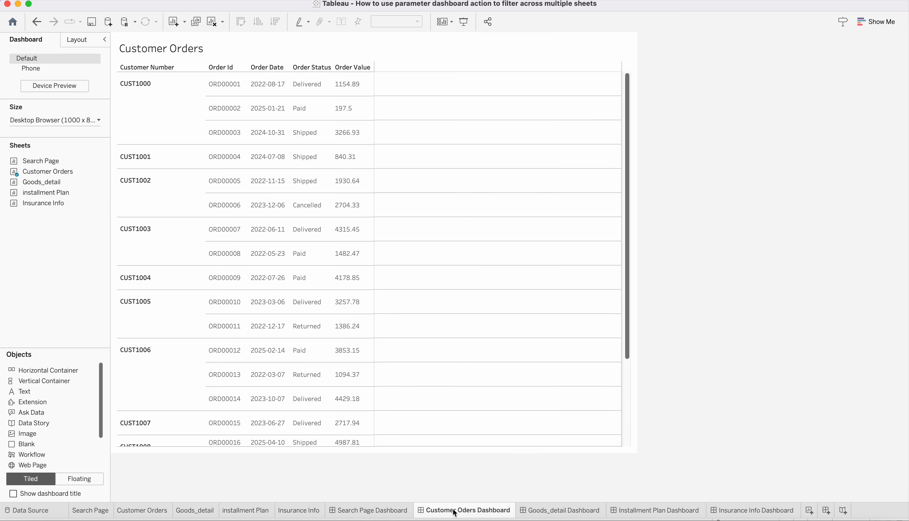
left_click(469, 65)
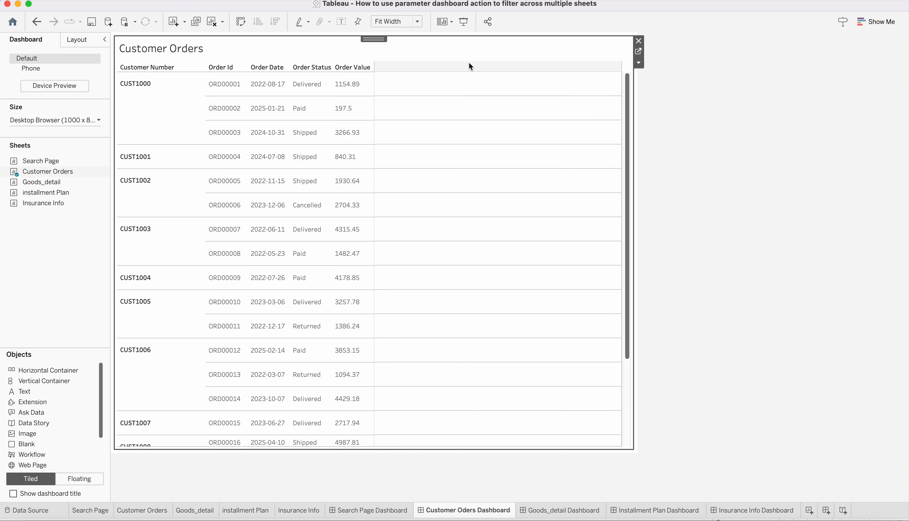
left_click(639, 62)
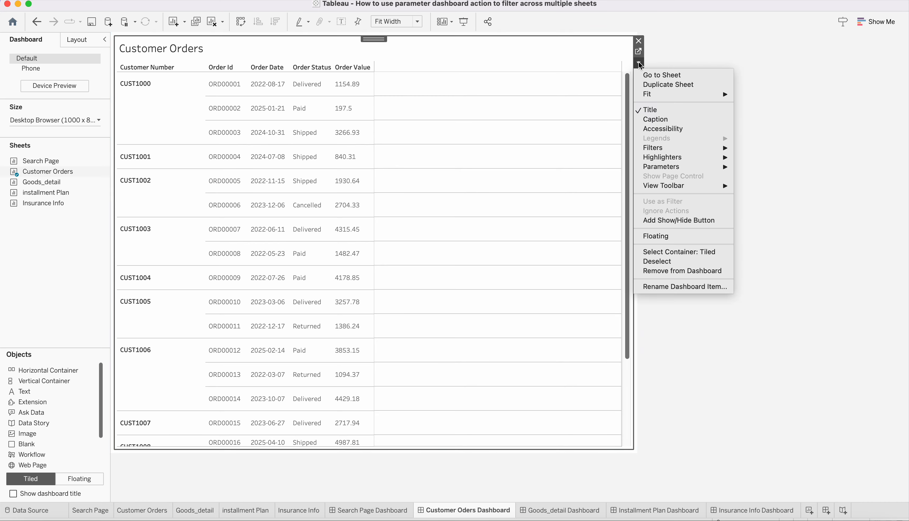
mouse_move(687, 148)
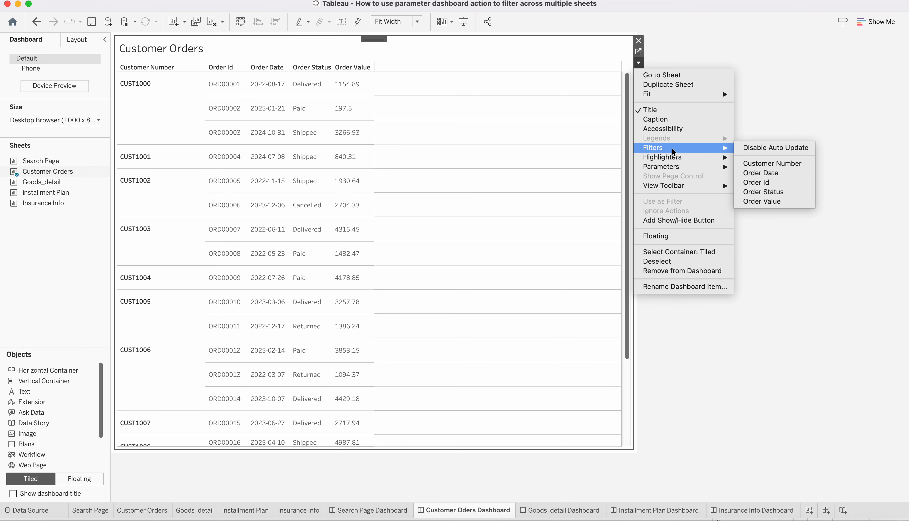
left_click(775, 163)
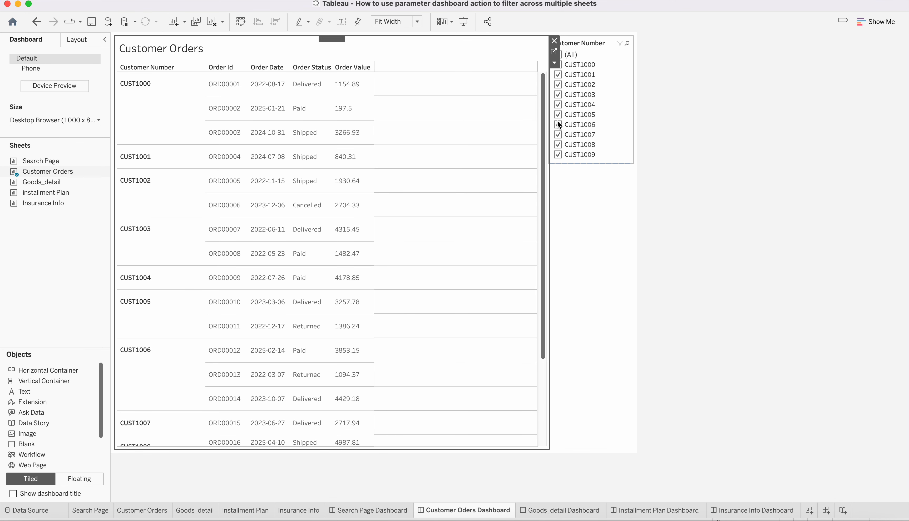
left_click(554, 63)
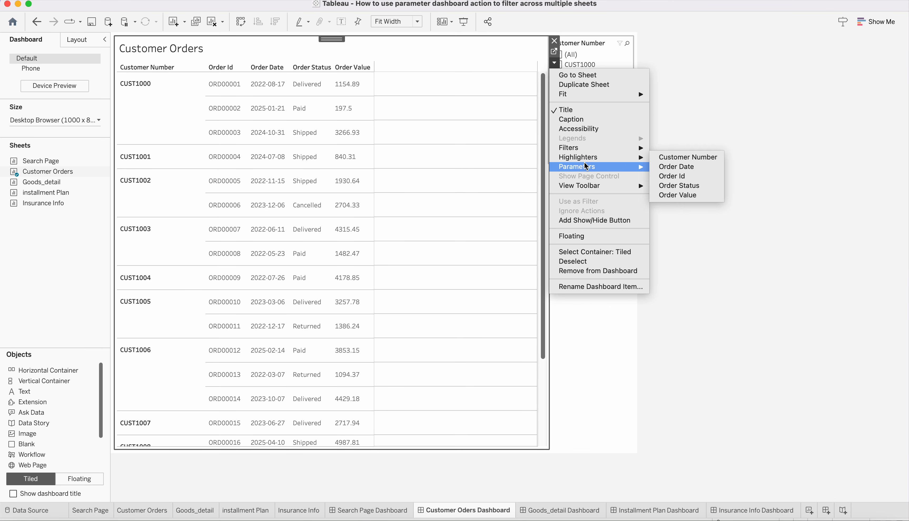
mouse_move(584, 148)
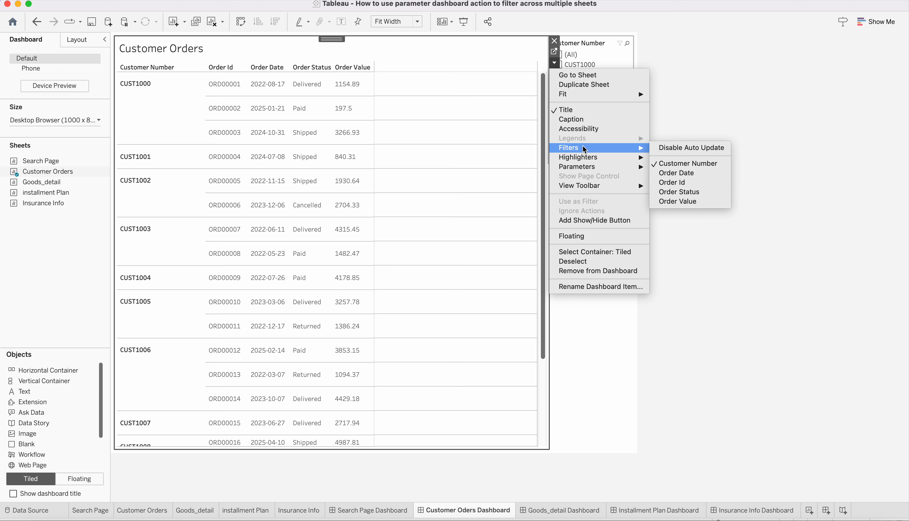
left_click(689, 184)
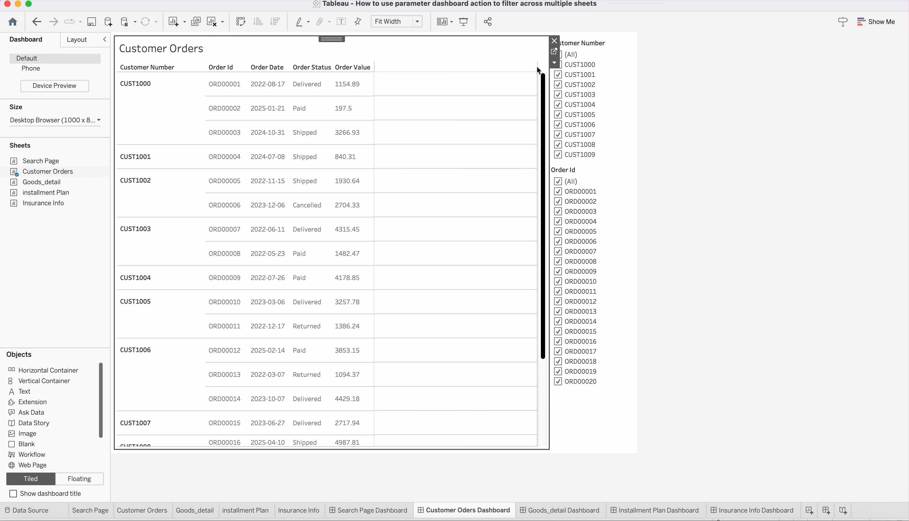
Step: Show the customer number (Installment!Plan) filter for the Search Page sheet on the Search Page Dashboard
left_click(75, 514)
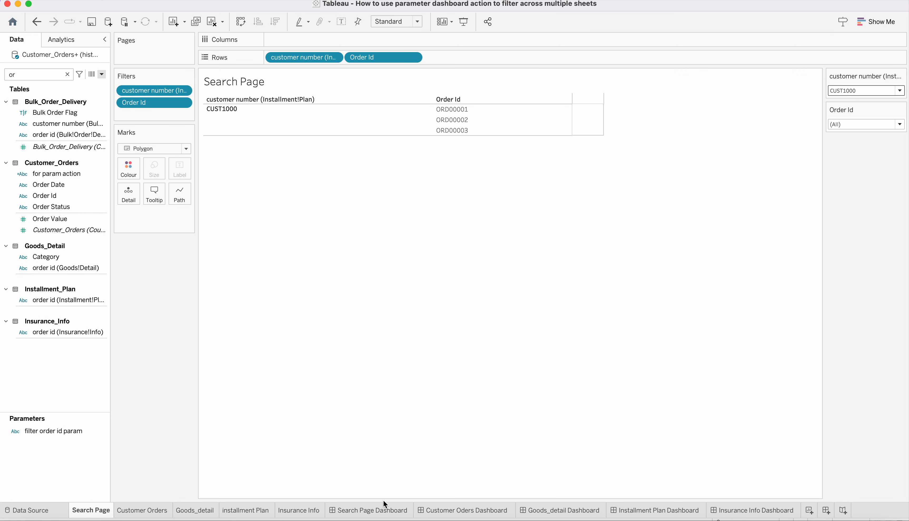
left_click(377, 511)
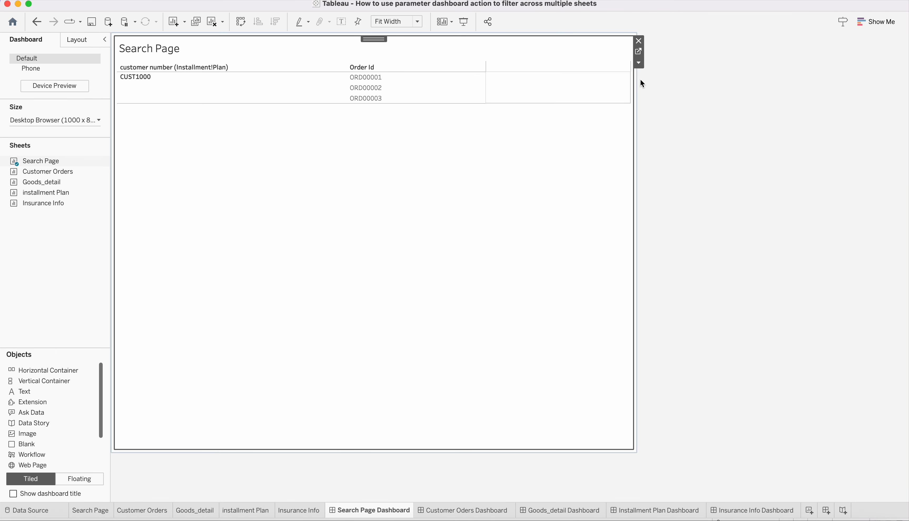
left_click(639, 63)
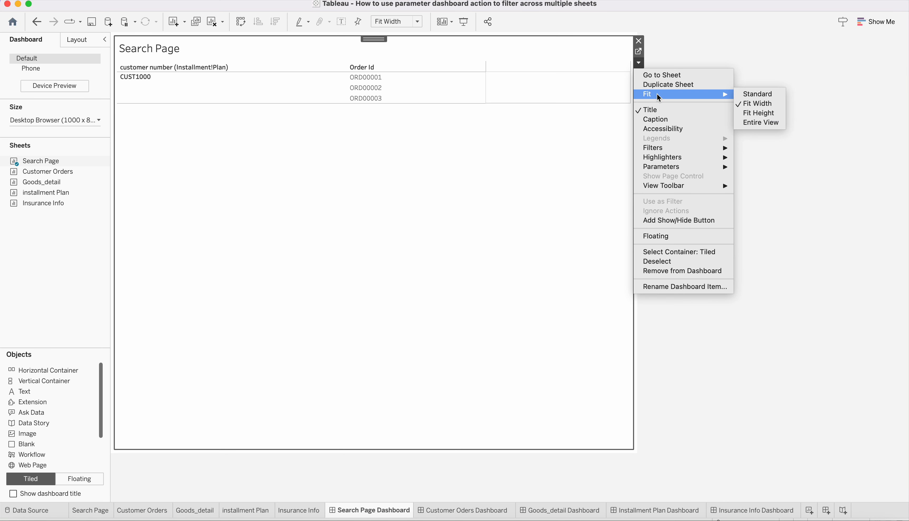
mouse_move(717, 147)
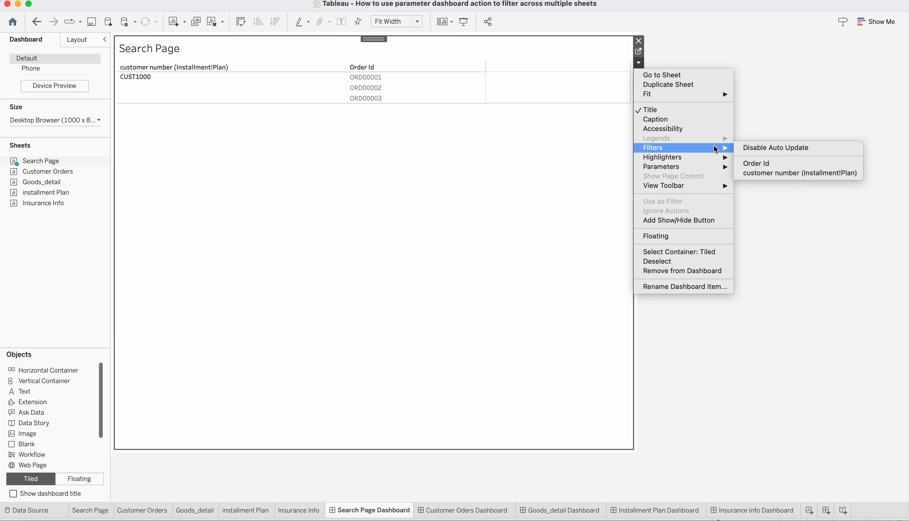
left_click(761, 174)
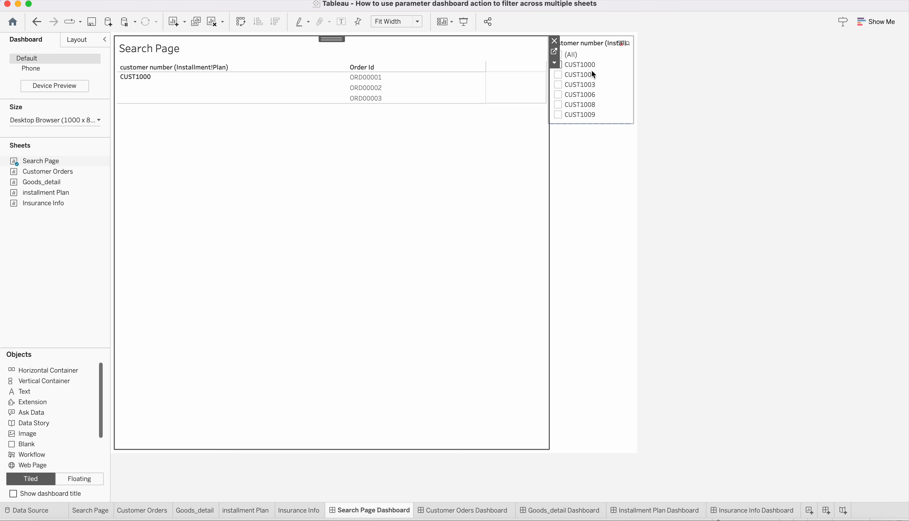
left_click(554, 64)
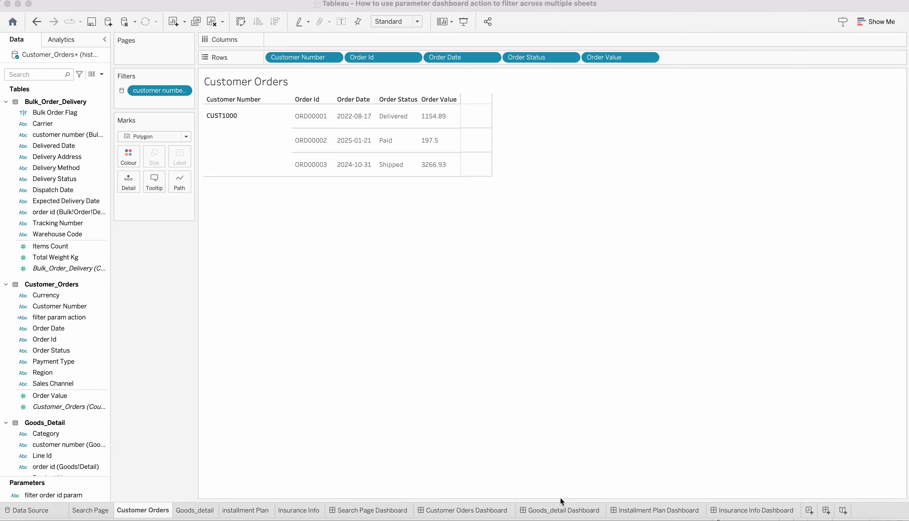
Step: Compare the orders listed on the Customer Oders Dashboard with those on the Search Page Dashboard
left_click(457, 508)
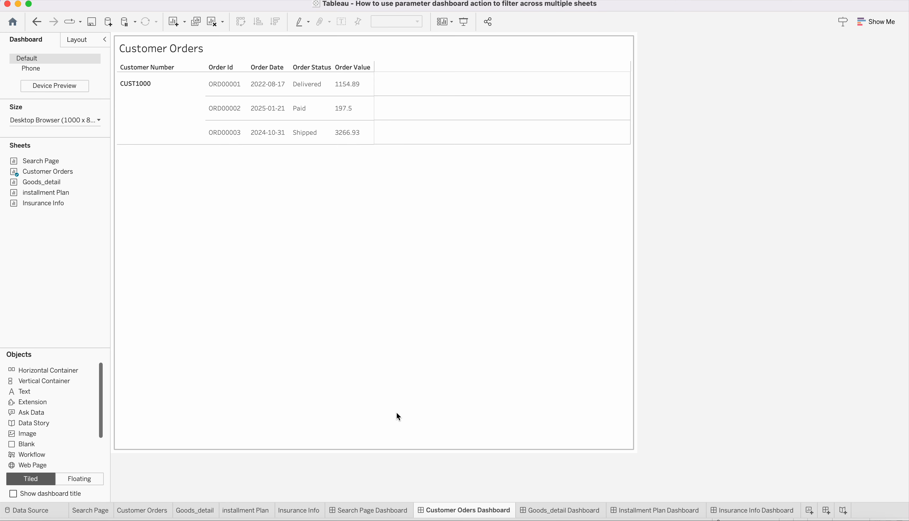
left_click(370, 511)
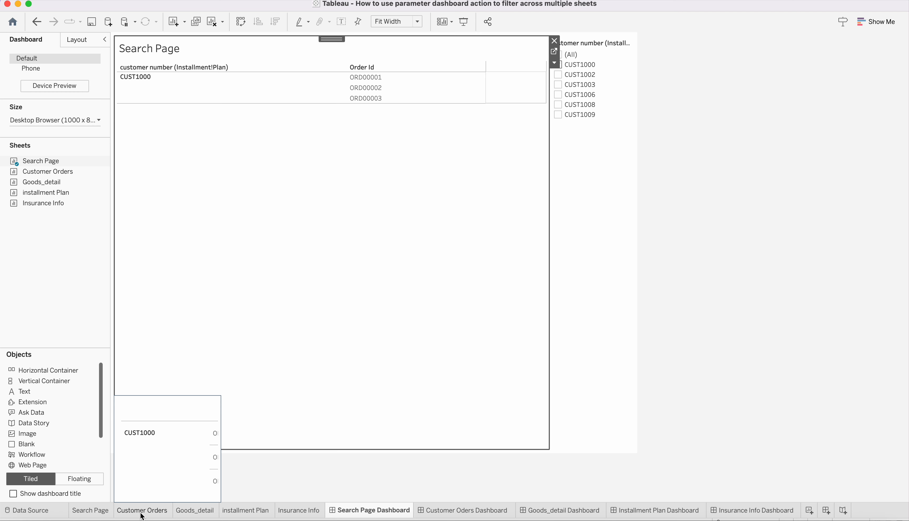
Step: Review the customer number filter on the Search Page sheet, checking the Customer Orders, Goods_detail, installment Plan and Insurance Info sheets as well
left_click(90, 516)
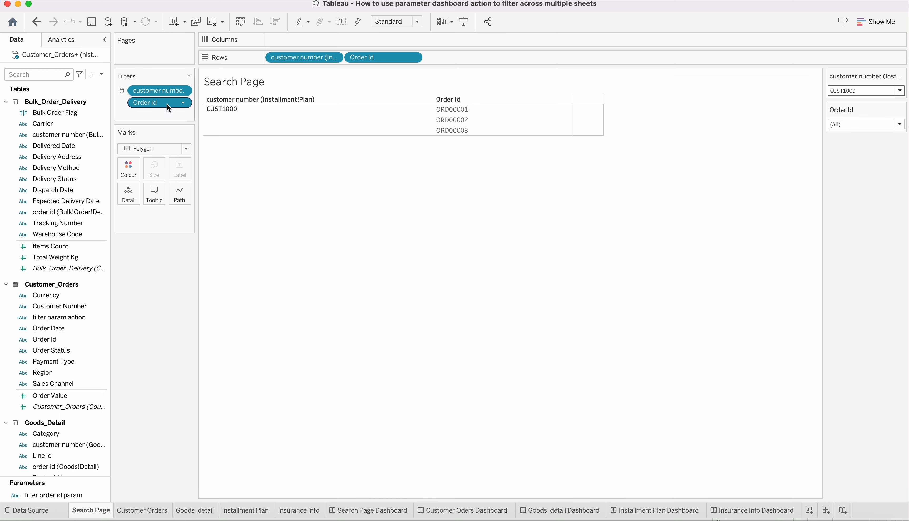
left_click(252, 108)
left_click(290, 179)
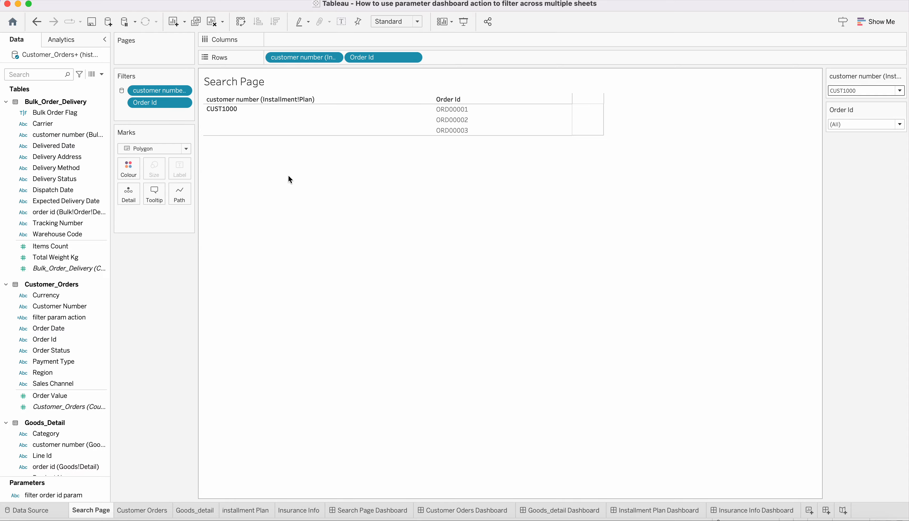
left_click(246, 119)
left_click(184, 92)
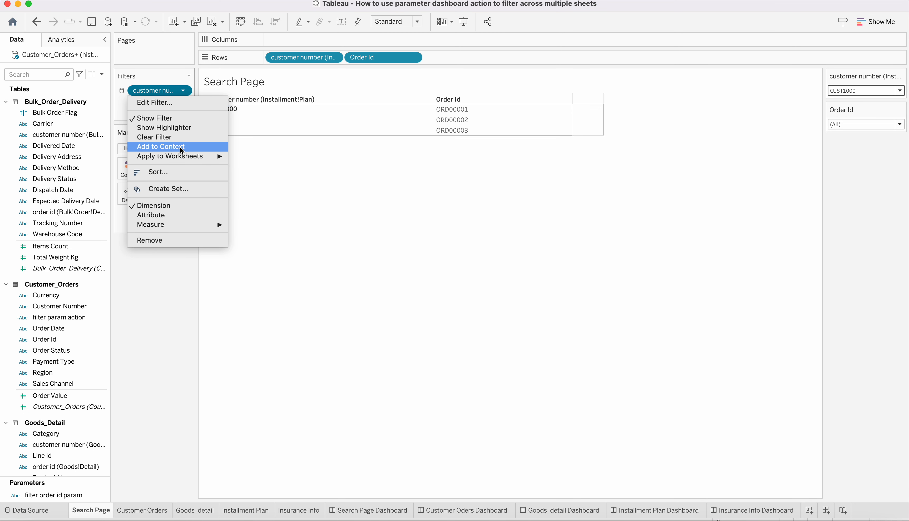
mouse_move(179, 156)
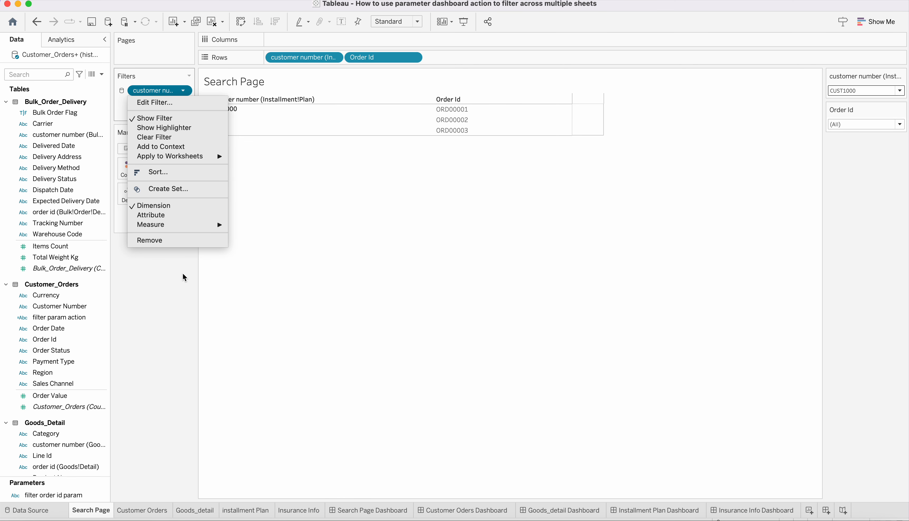
left_click(184, 287)
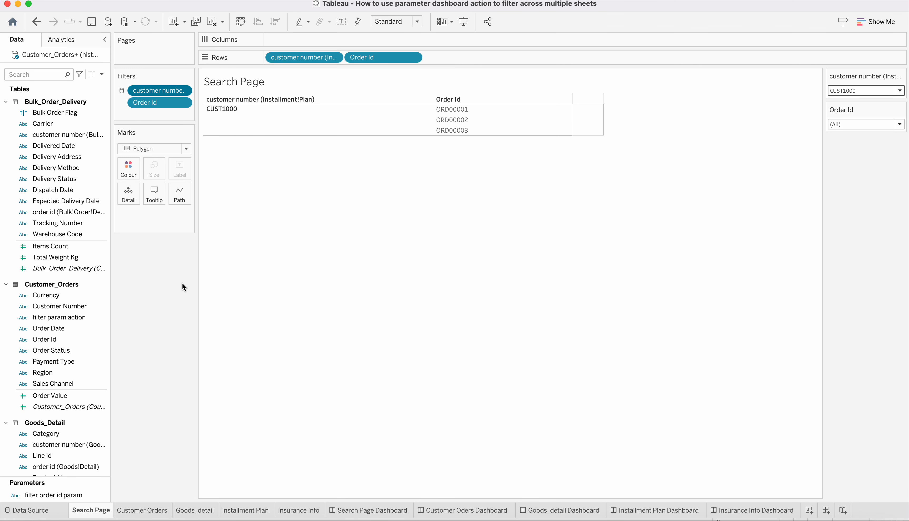
left_click(142, 510)
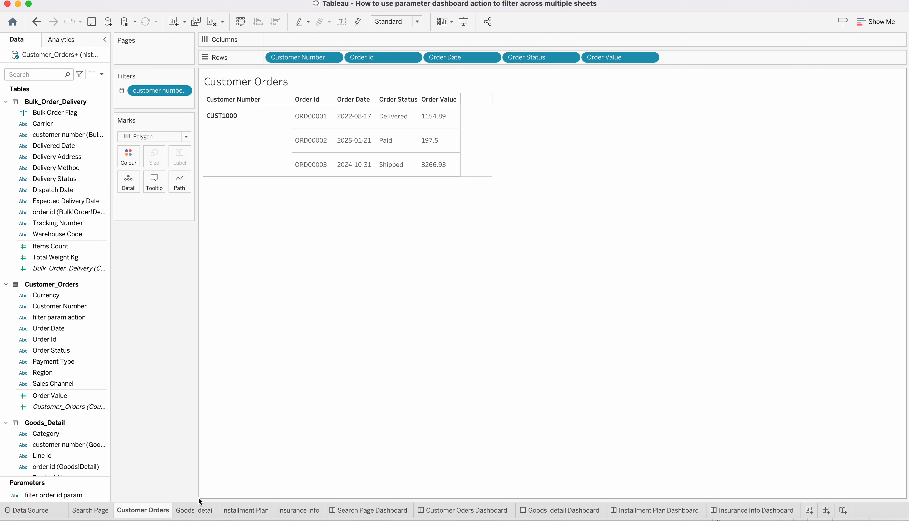
left_click(199, 515)
left_click(264, 514)
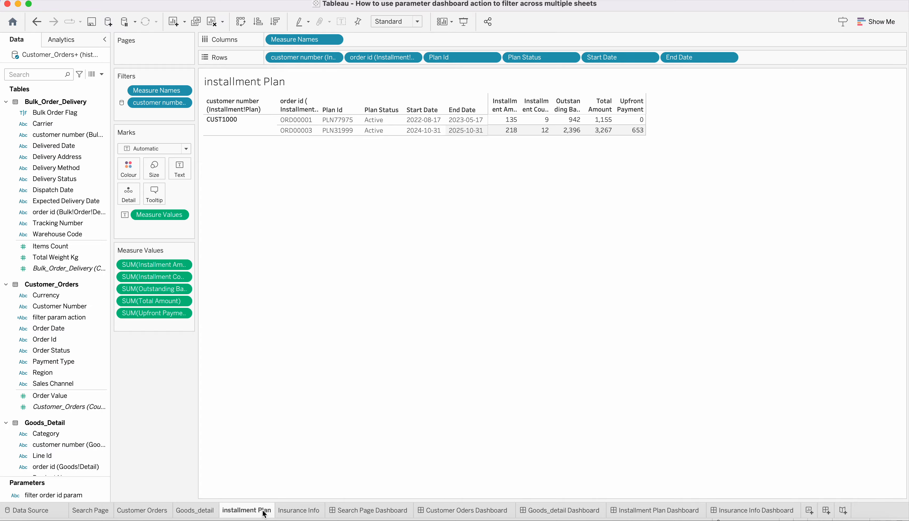
left_click(294, 515)
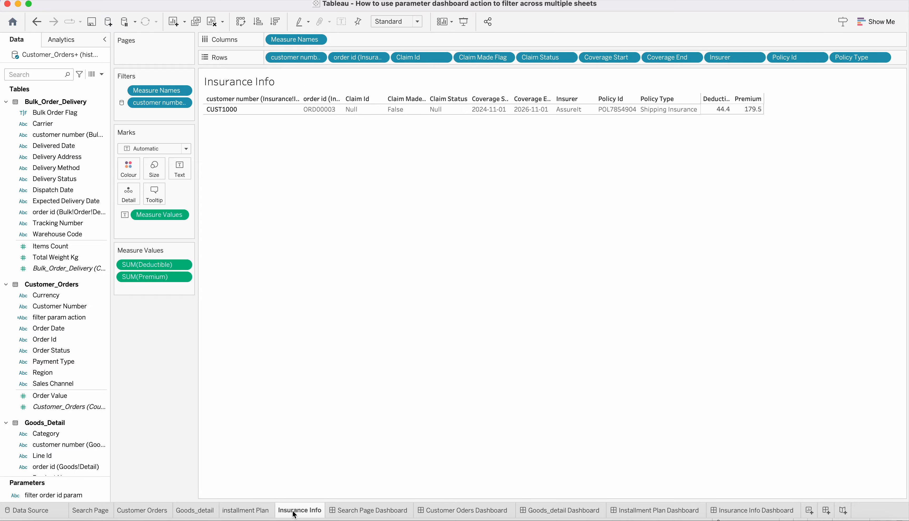
Step: Select individual orders of the customer on the Search Page sheet and compare them with the Customer Orders sheet
left_click(85, 516)
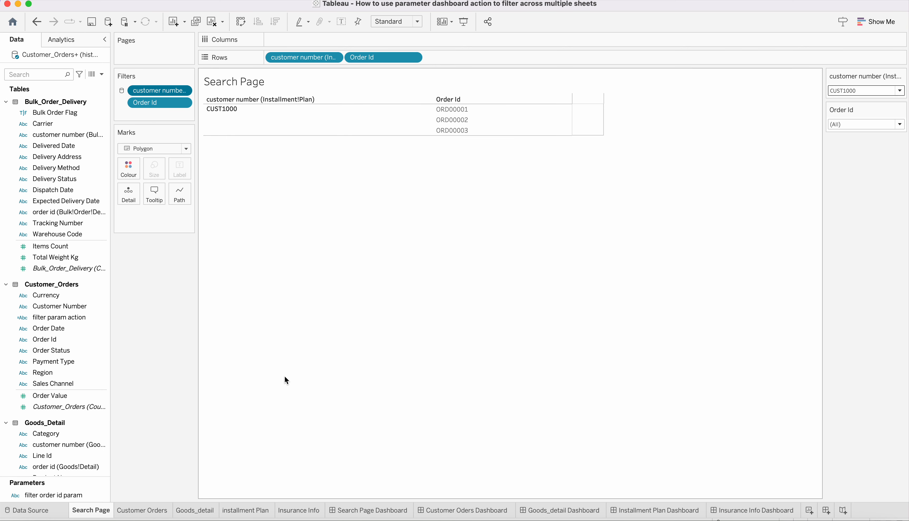
left_click(454, 114)
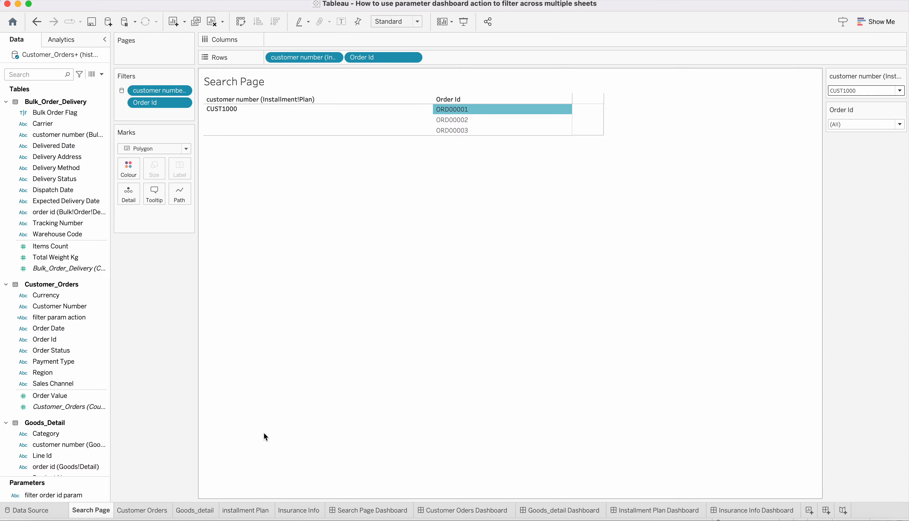
left_click(443, 232)
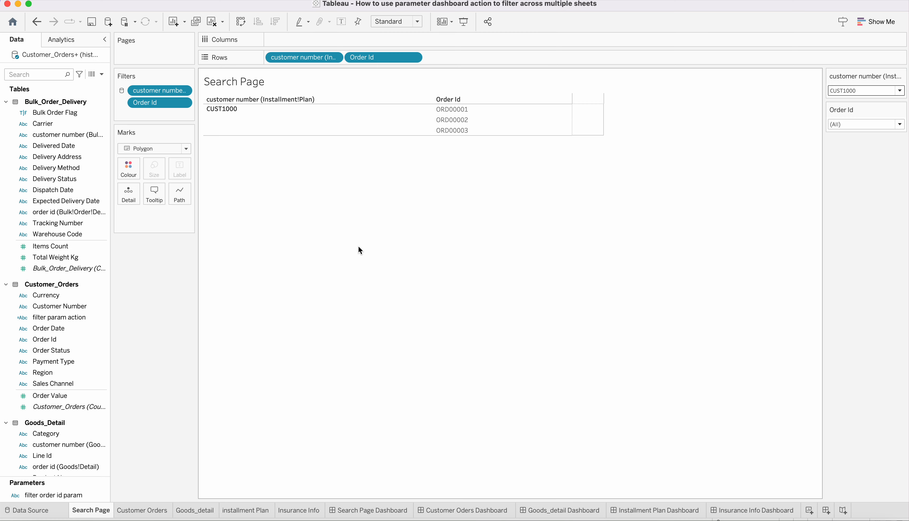
left_click(451, 122)
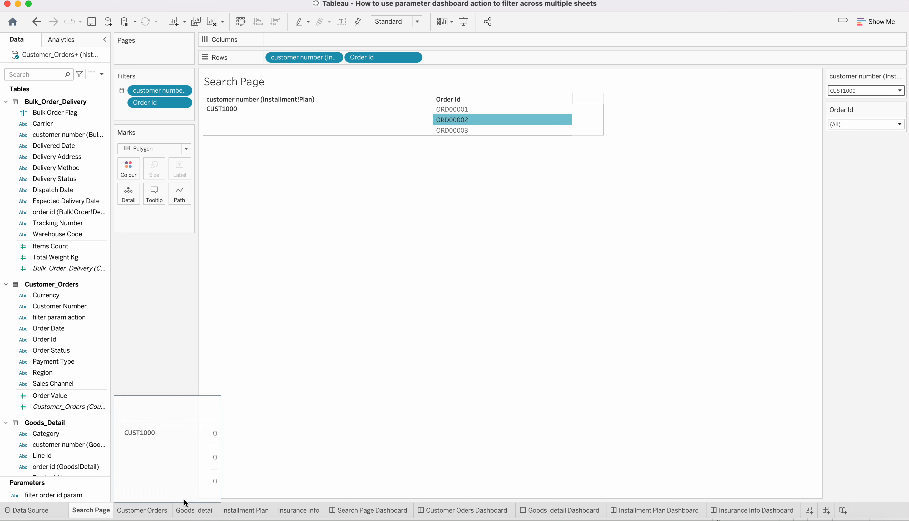
left_click(427, 163)
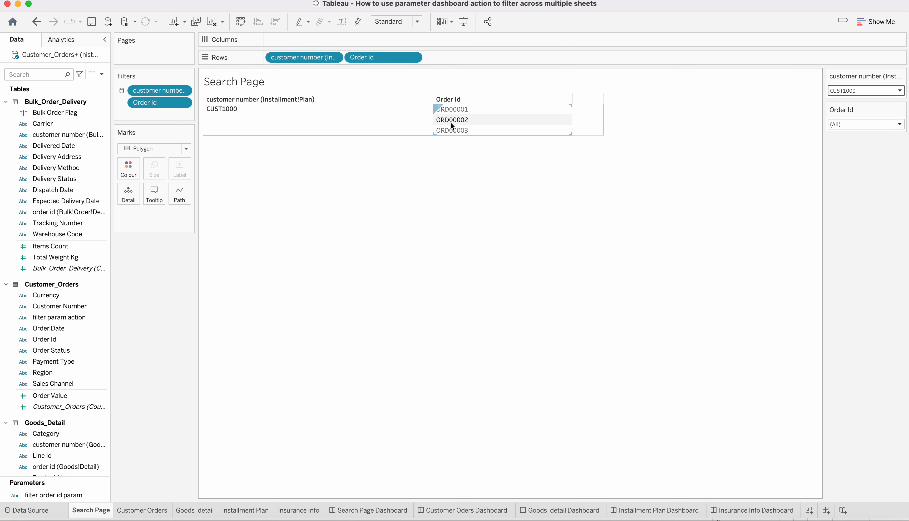
left_click(450, 110)
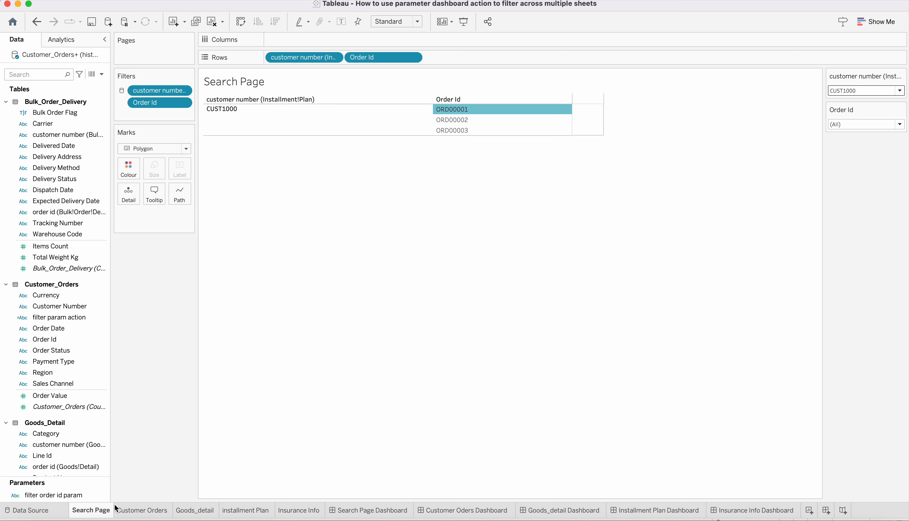
left_click(141, 511)
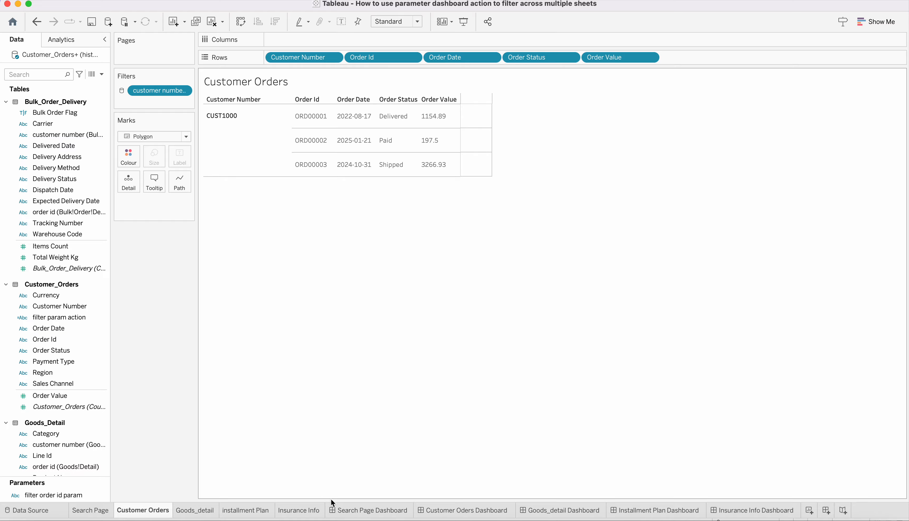
Step: Review the data type, current value and allowable values of the filter order id param parameter from the Search Page sheet
left_click(94, 511)
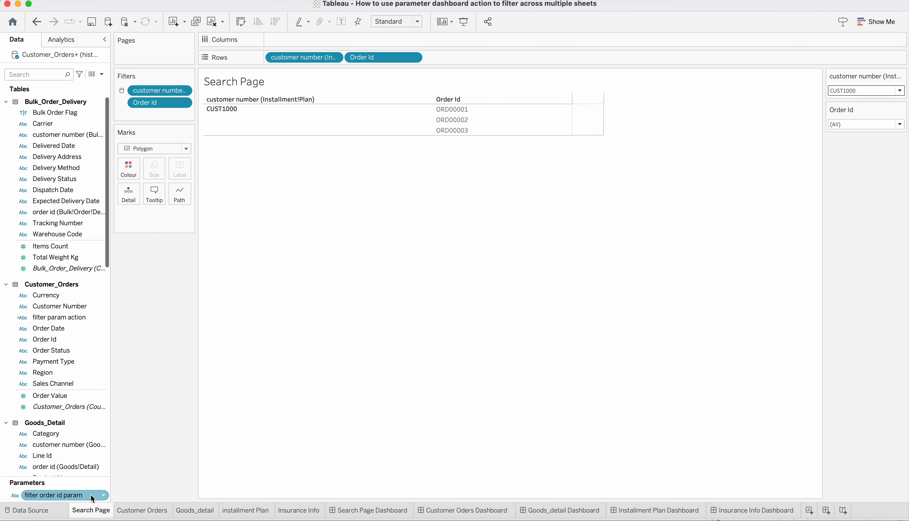
left_click(103, 496)
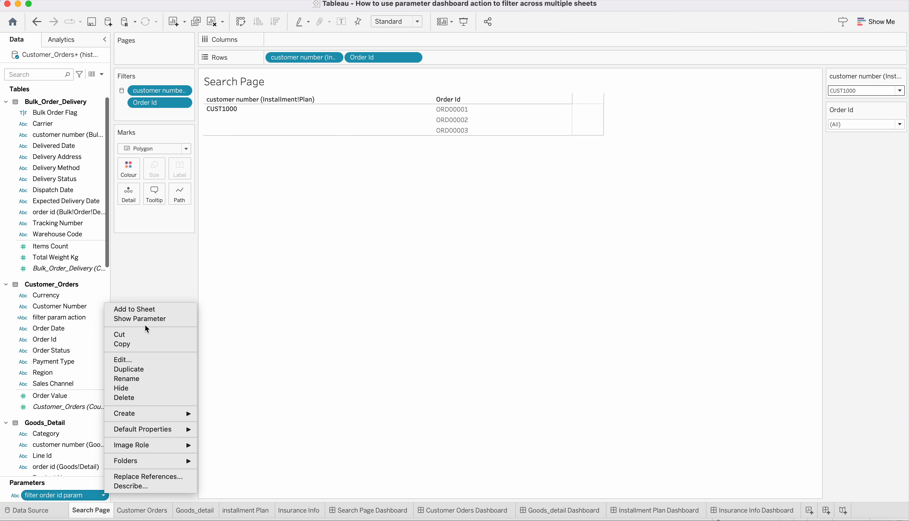
left_click(133, 360)
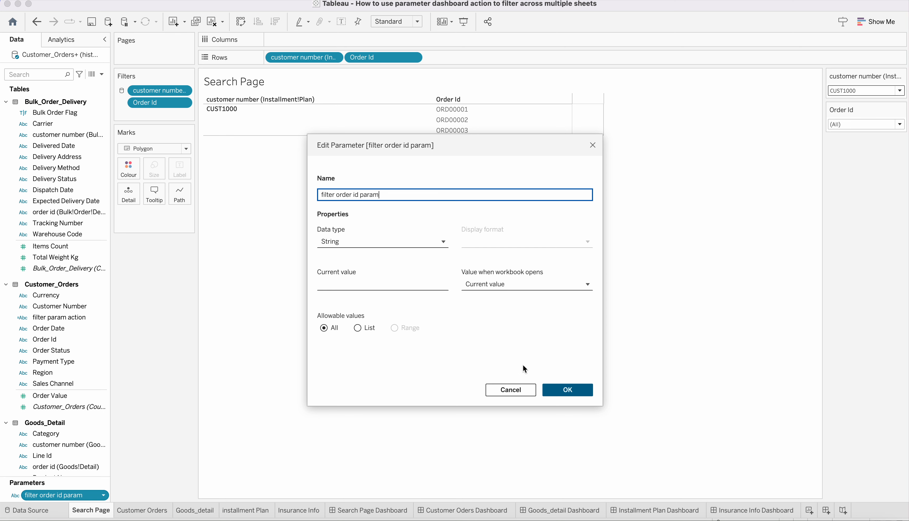
left_click(560, 390)
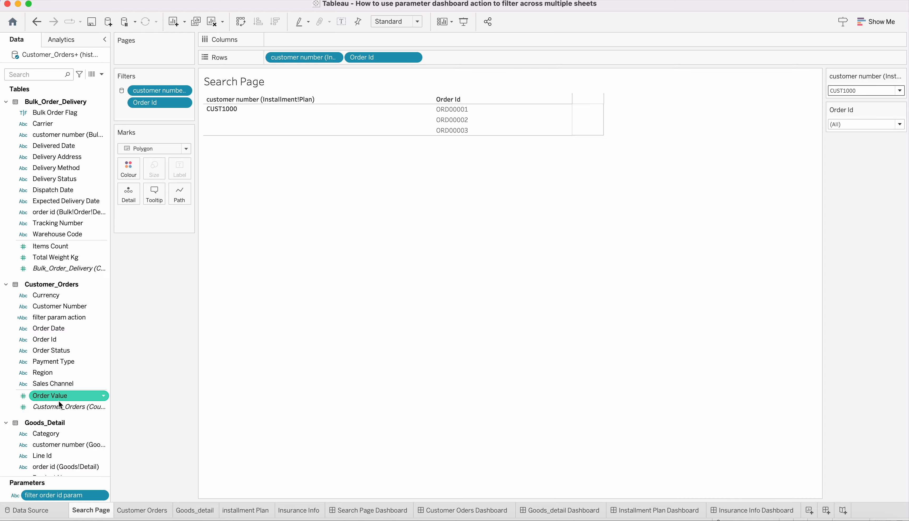
Step: Search the data fields for "fil" and open the filter param action calculated field to examine its formula
scroll(34, 439, "down", 5)
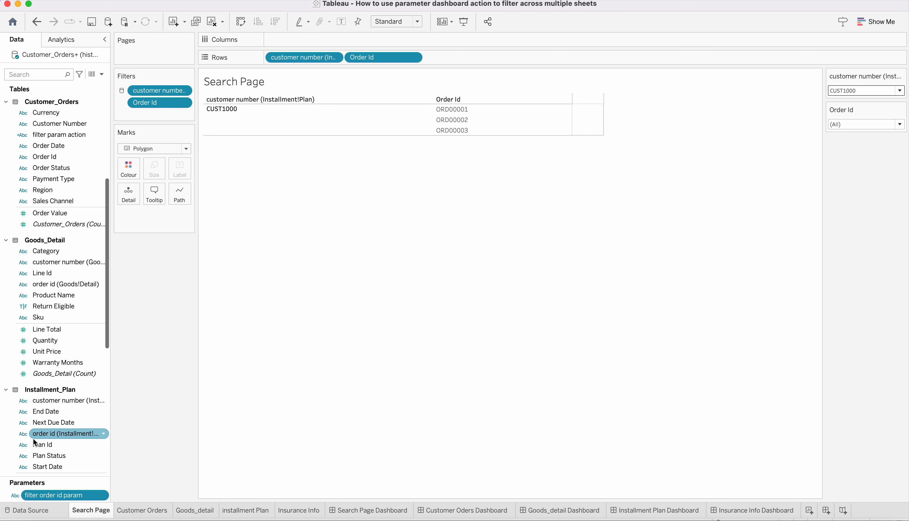
scroll(33, 438, "down", 7)
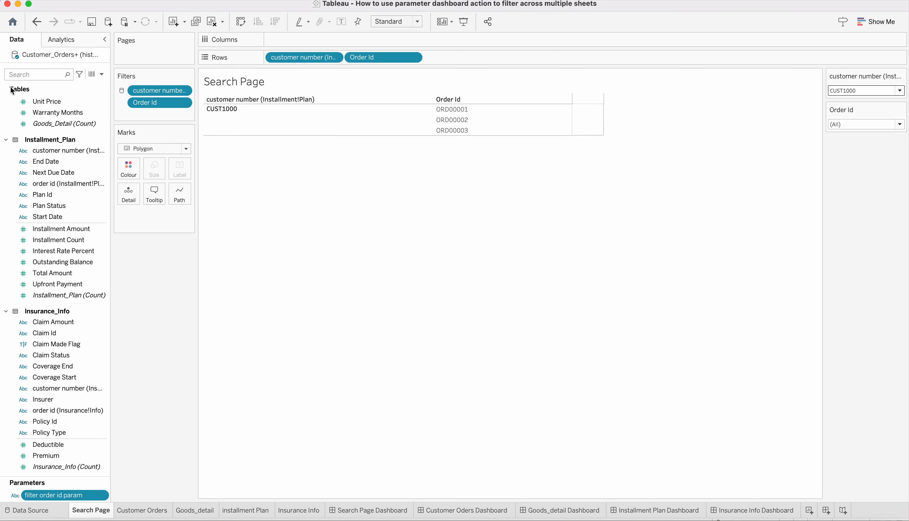
left_click(22, 76)
type("f")
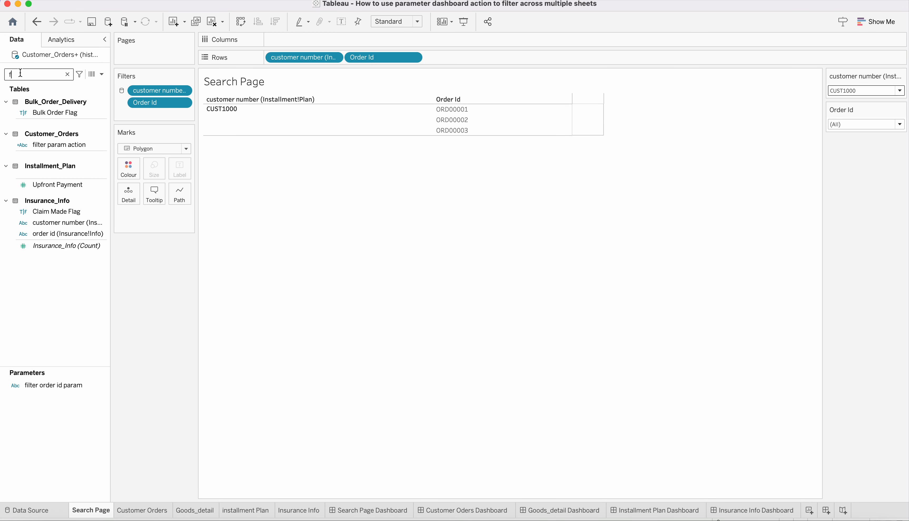
type("il")
left_click(77, 113)
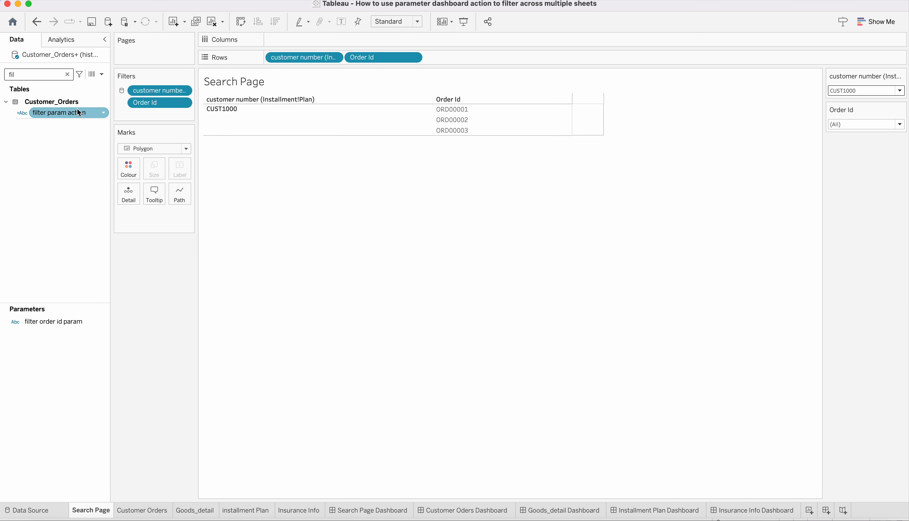
left_click(104, 116)
left_click(118, 170)
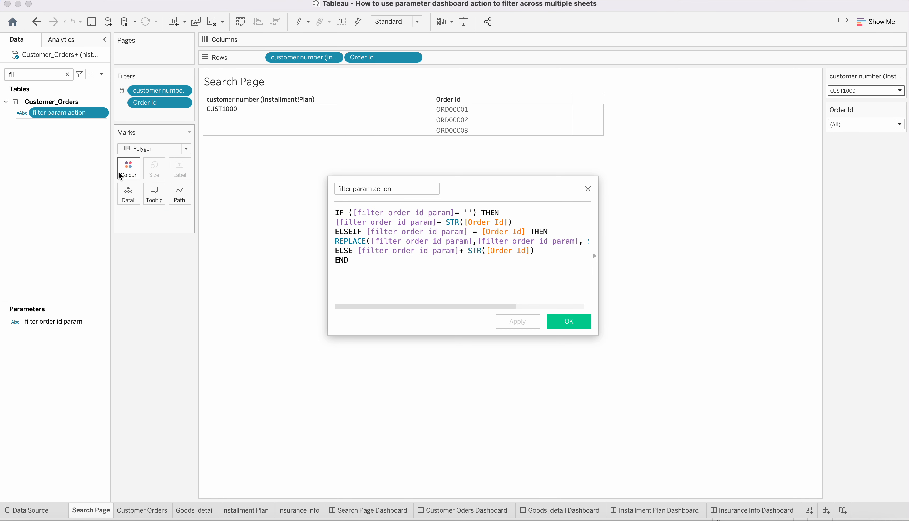
Step: Retype the empty string '' in the first condition of the filter param action formula and save the calculation
left_click(340, 266)
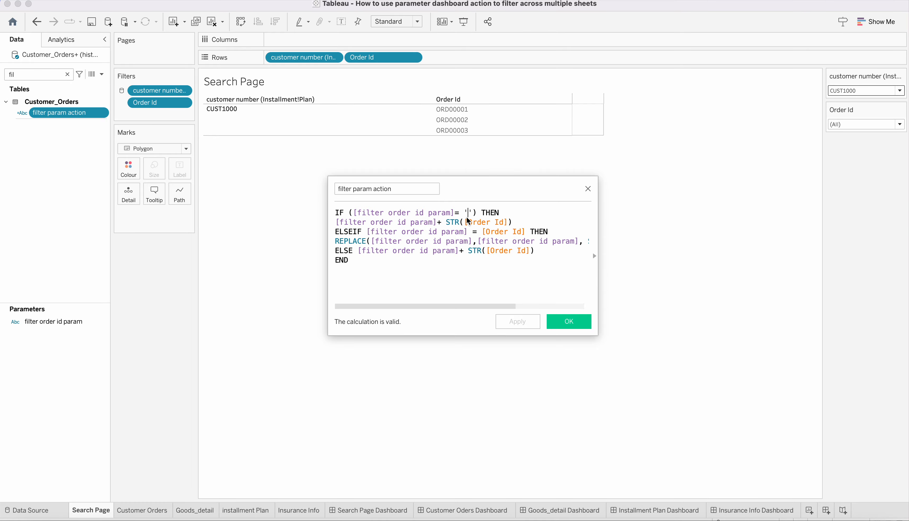
key("BackSpace")
key("Delete")
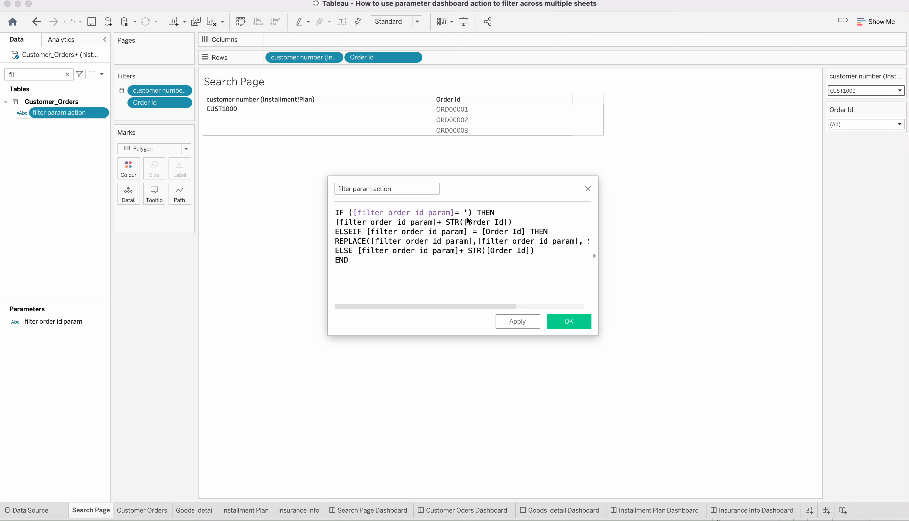
type("\"")
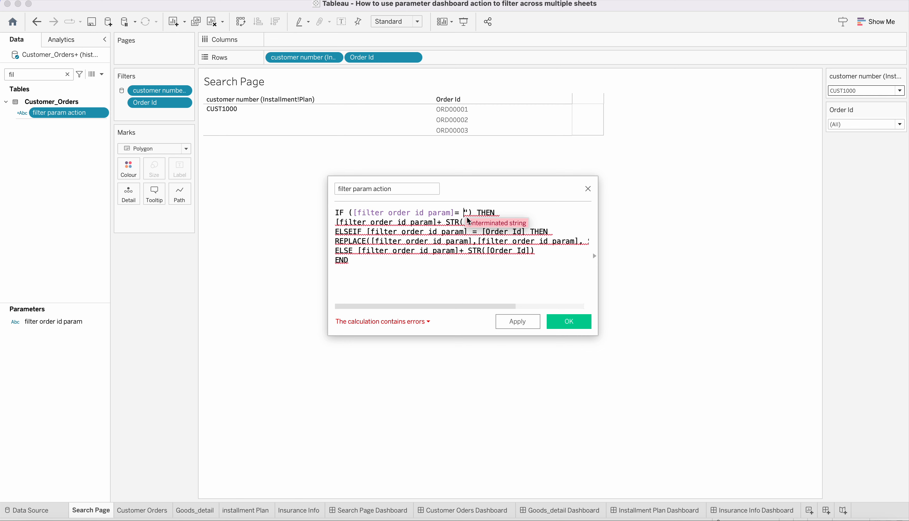
key("Right")
key("BackSpace")
type("'")
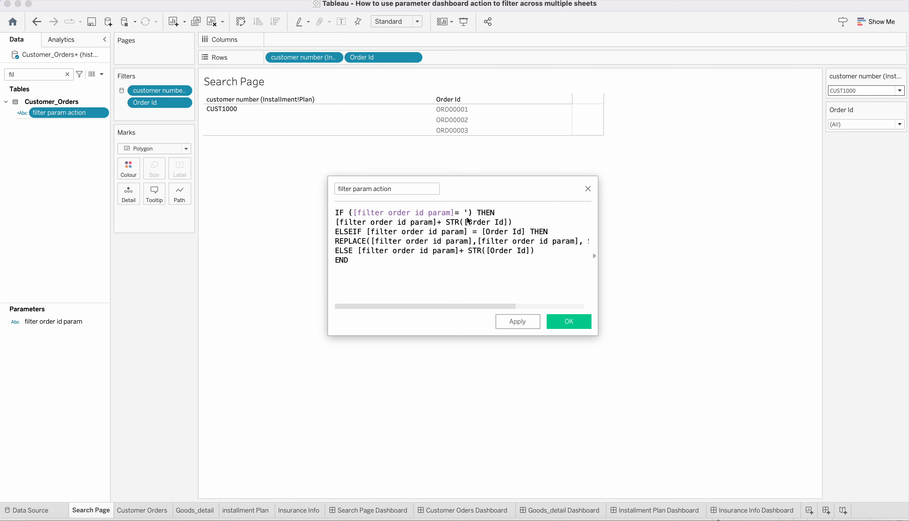
type("'")
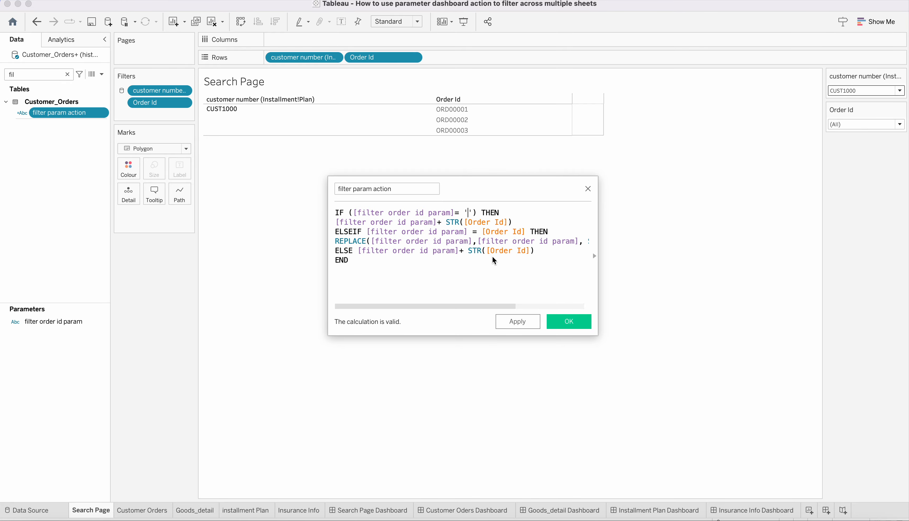
left_click(535, 324)
left_click(586, 322)
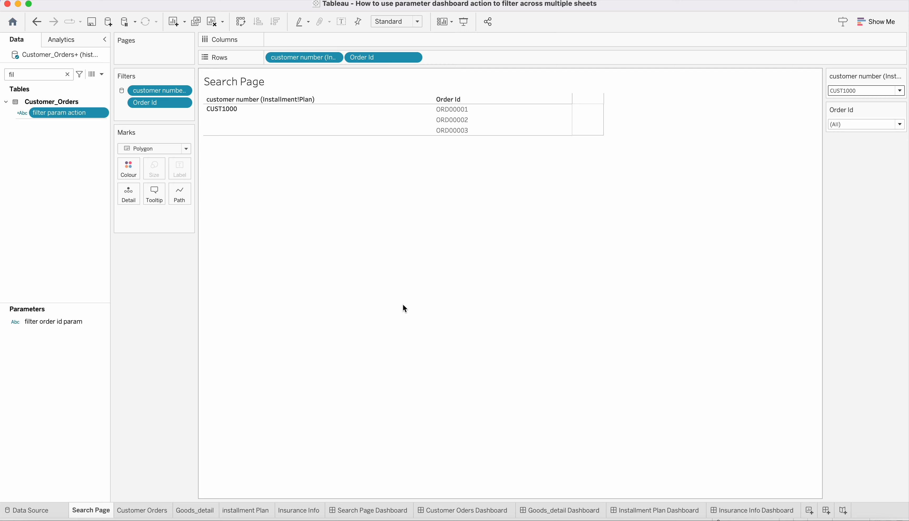
Step: Add filter param action to Detail on the Search Page marks and clear the field search
left_click_drag(64, 116, 129, 202)
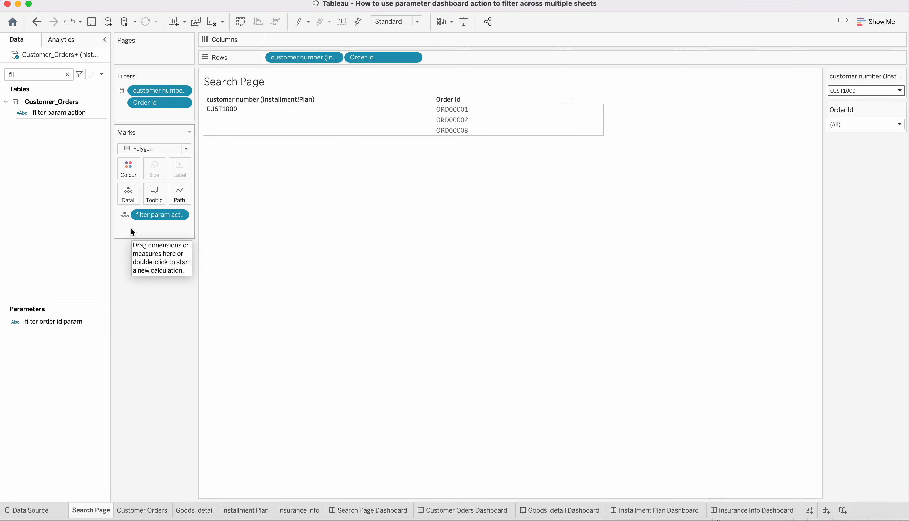
left_click(67, 75)
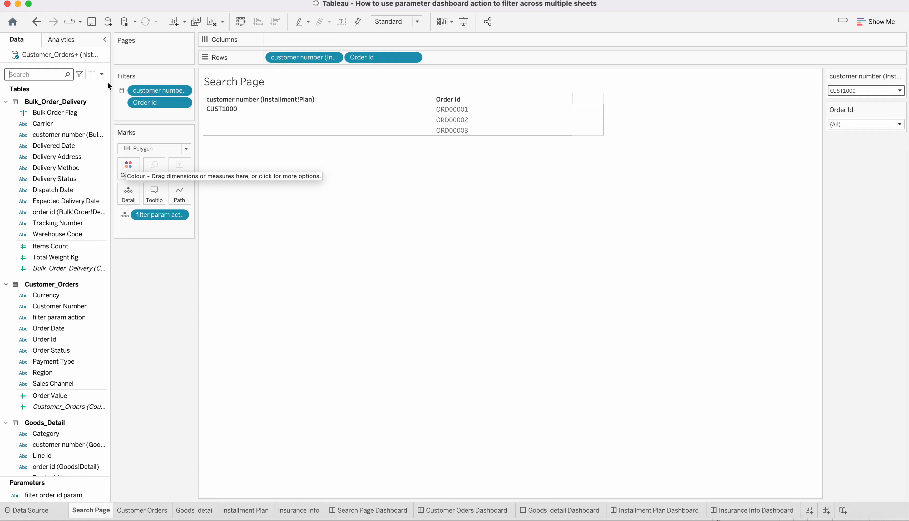
Step: Create a calculated field named for filter-order id and begin its formula with [filter param action]=
left_click(101, 74)
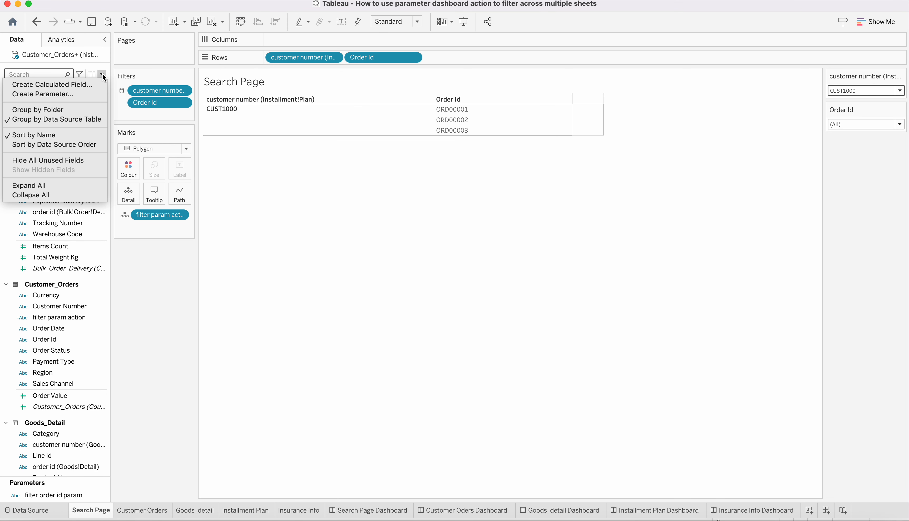
left_click(62, 85)
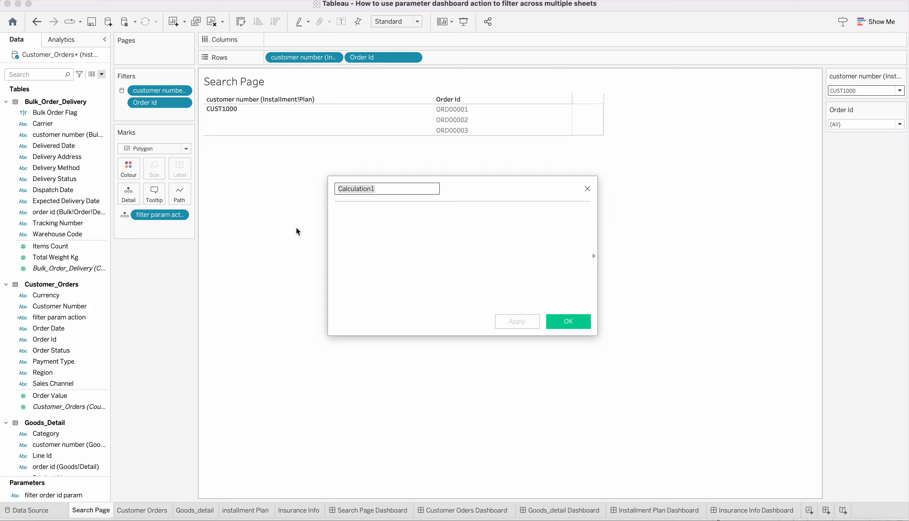
type("for filter-order id")
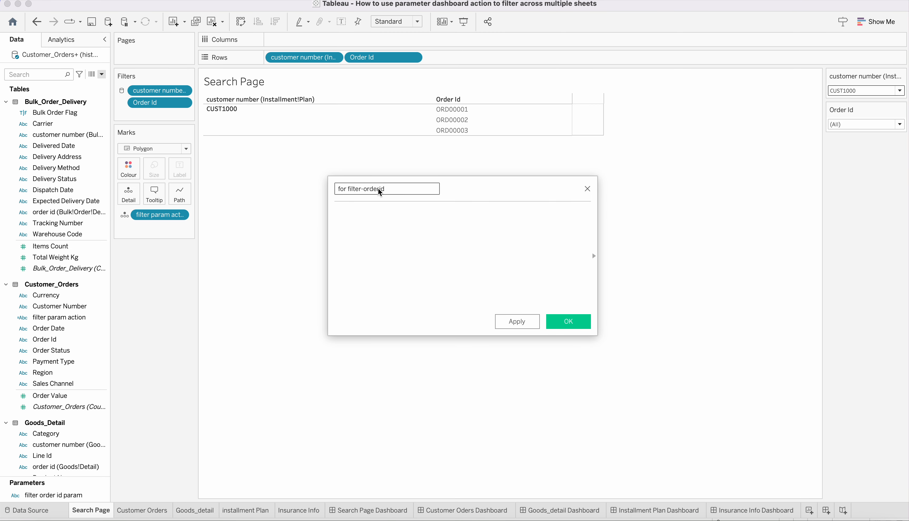
left_click(382, 223)
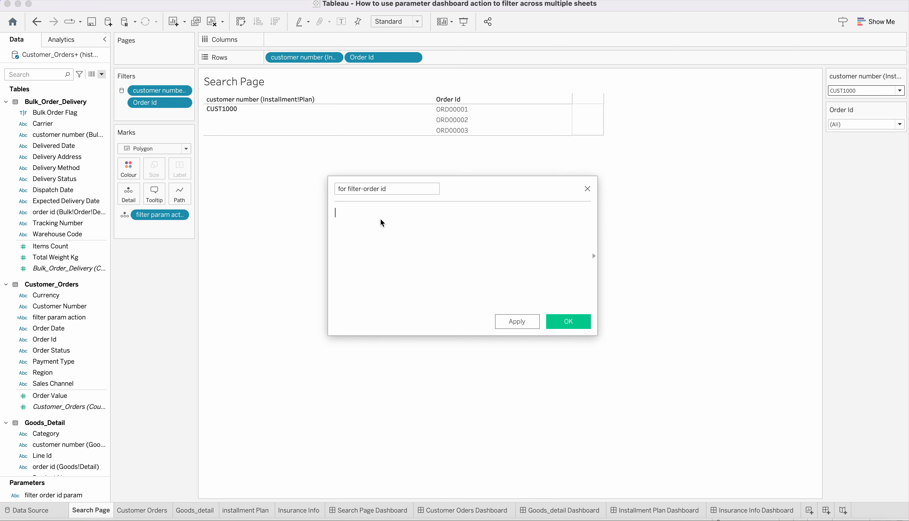
type("fil")
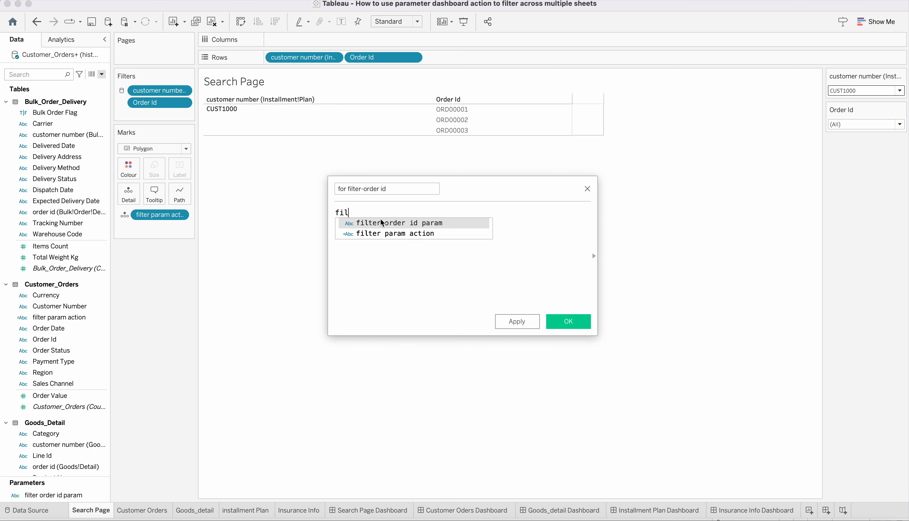
left_click(402, 234)
type("=")
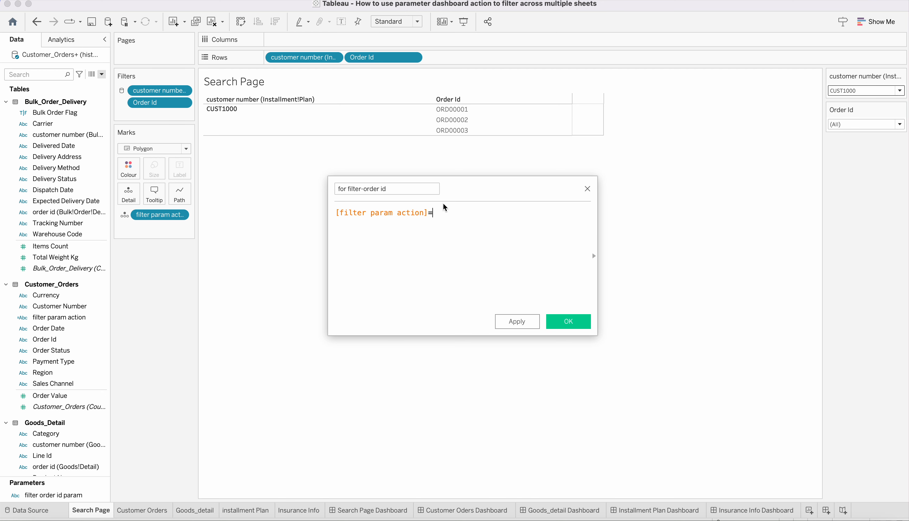
type("orde")
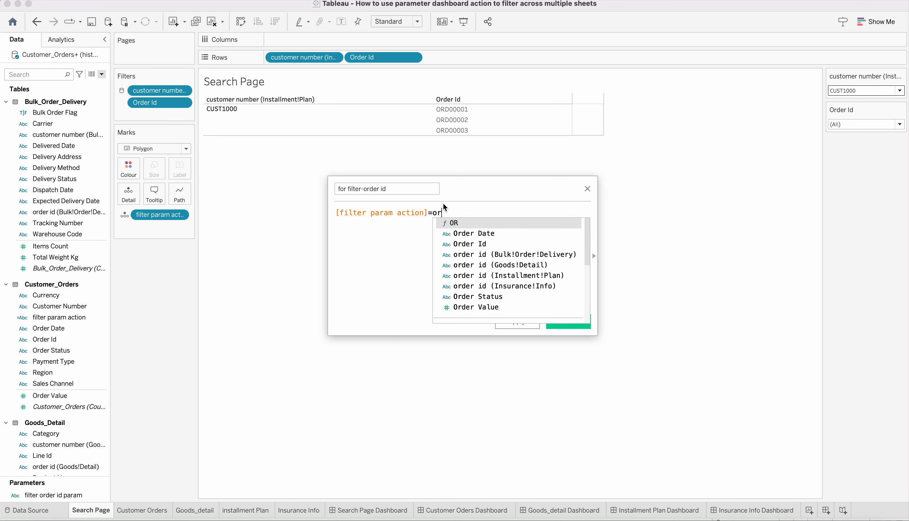
key("BackSpace")
key("BackSpace")
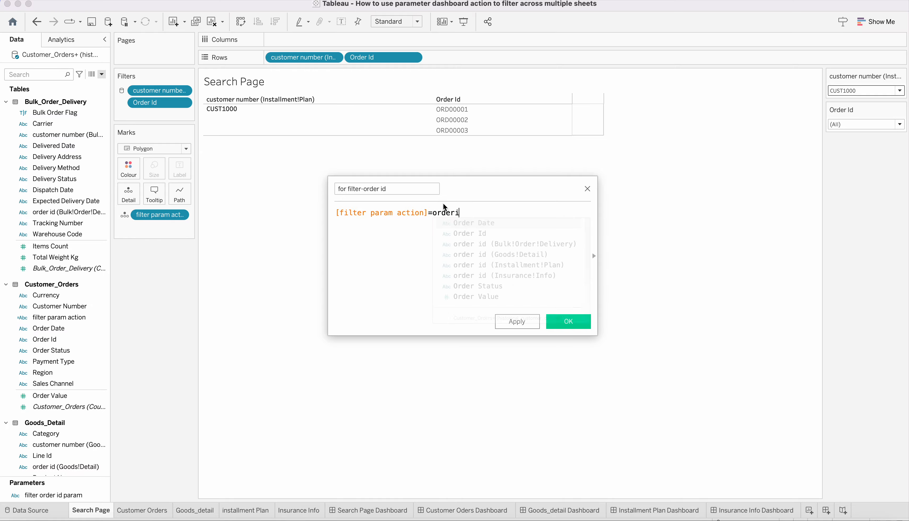
key("BackSpace")
key("BackSpace")
key("BackSpace")
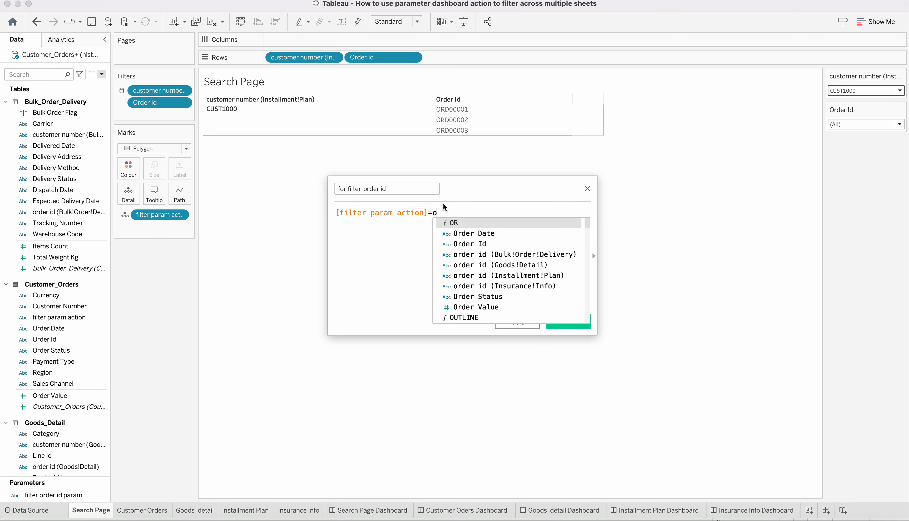
Step: Complete the for filter-order id formula with STR([Order Id]) as the compared value and save the calculation
key("Caps_Lock")
type("SY")
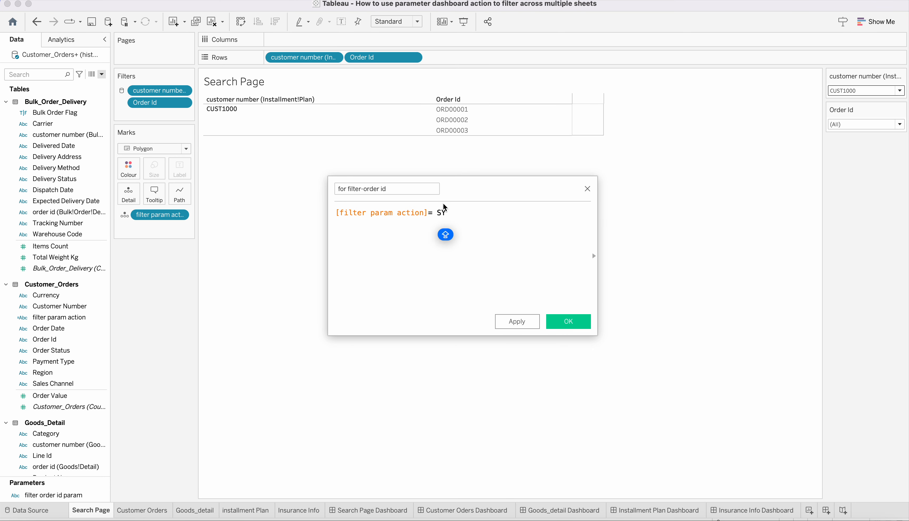
key("BackSpace")
type("TR")
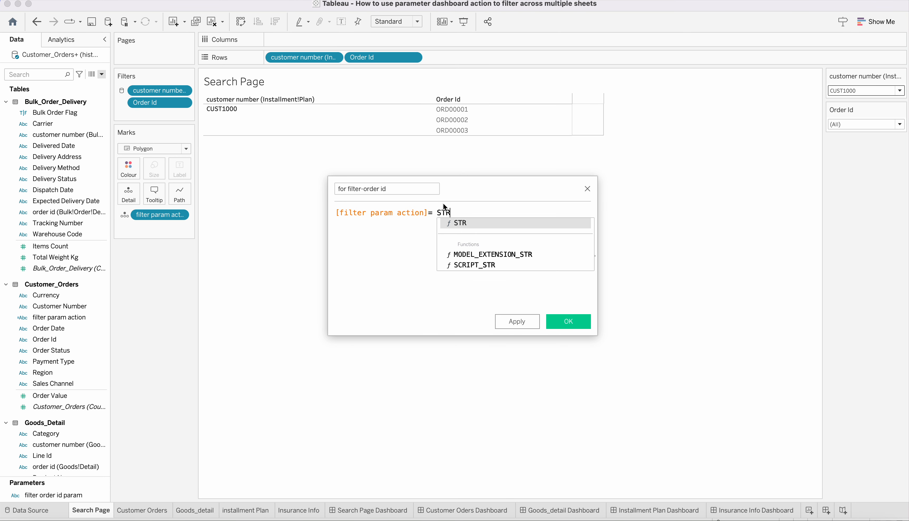
type("(")
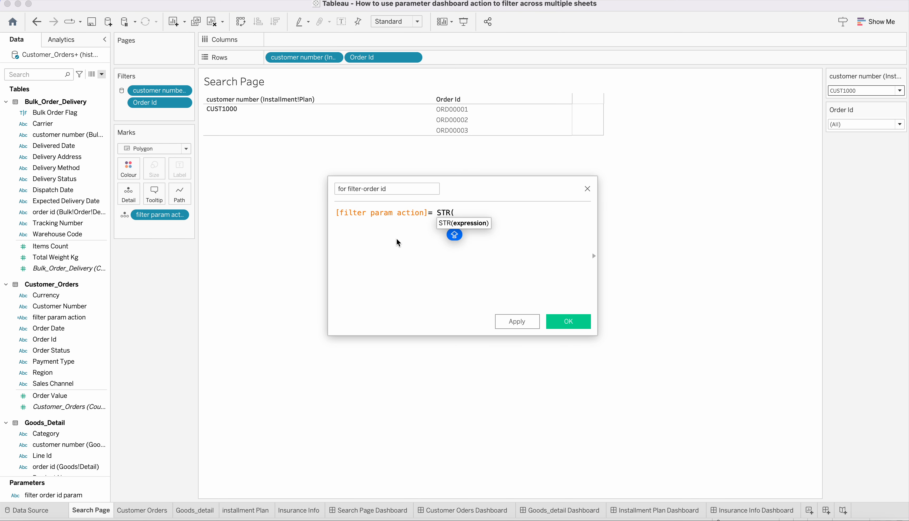
type("ORDER")
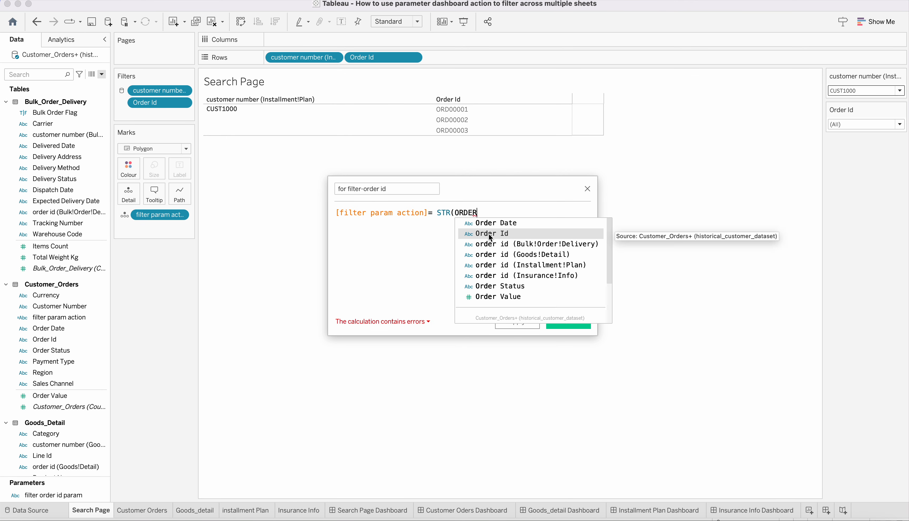
left_click(489, 233)
type(")")
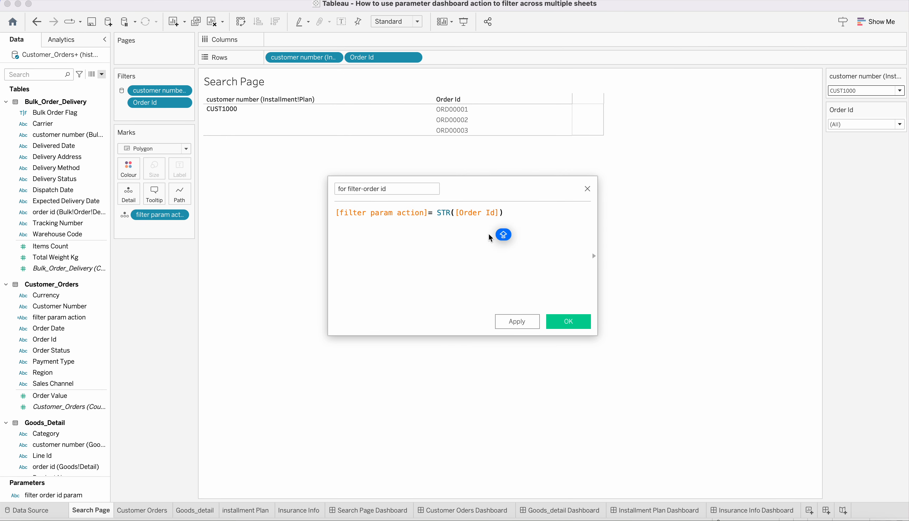
left_click(518, 325)
left_click(568, 322)
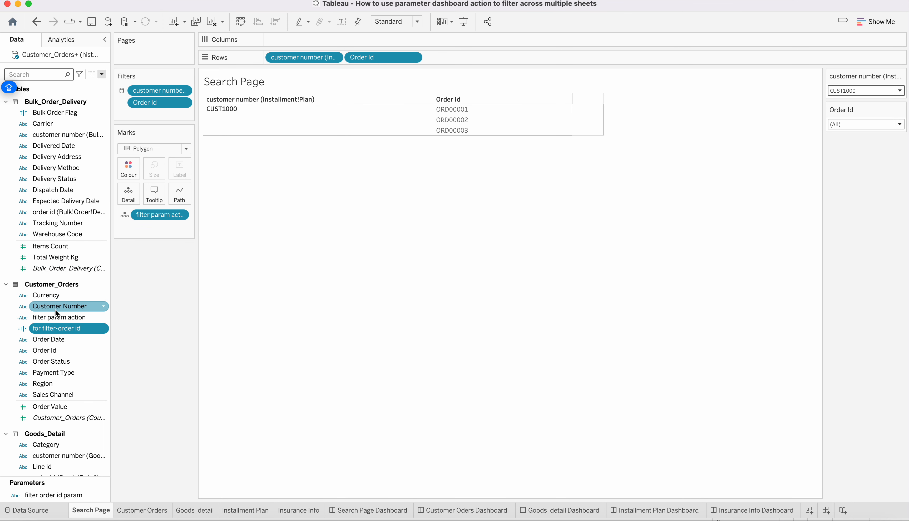
Step: Try filtering the Search Page sheet by for filter-order id set to True, and remove that filter again
left_click_drag(59, 330, 147, 117)
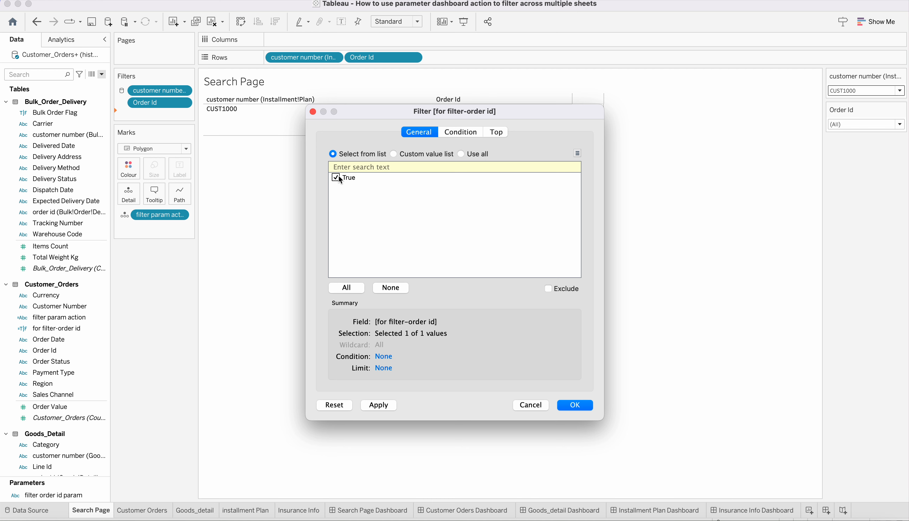
left_click(575, 404)
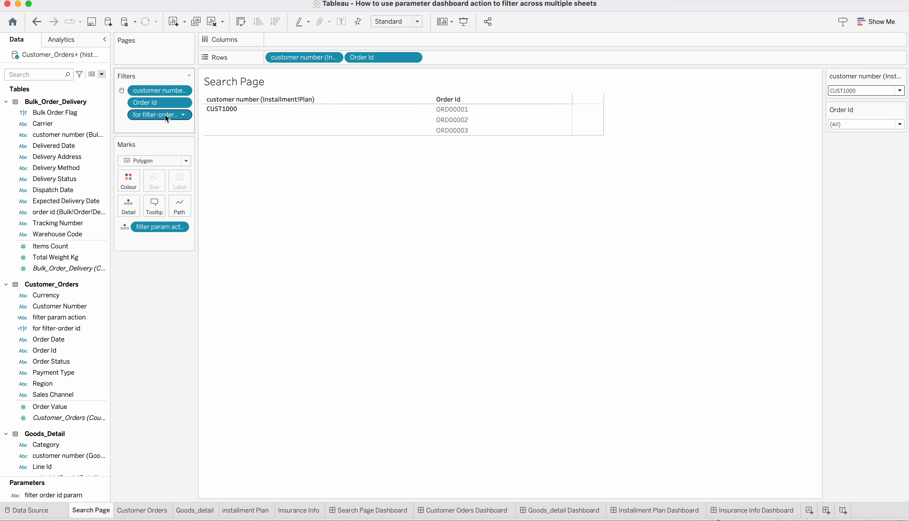
left_click_drag(167, 118, 164, 286)
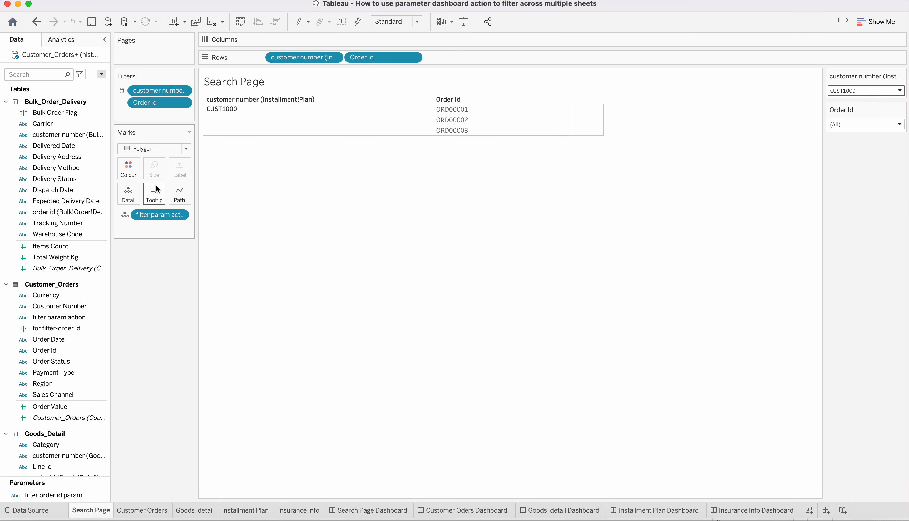
Step: Filter the Customer Orders sheet by for filter-order id with the value True
left_click(150, 510)
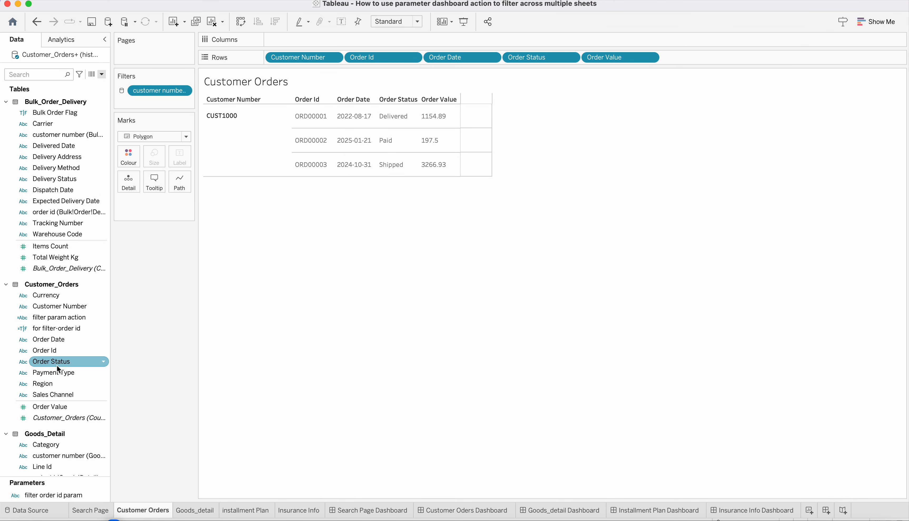
left_click_drag(50, 328, 144, 100)
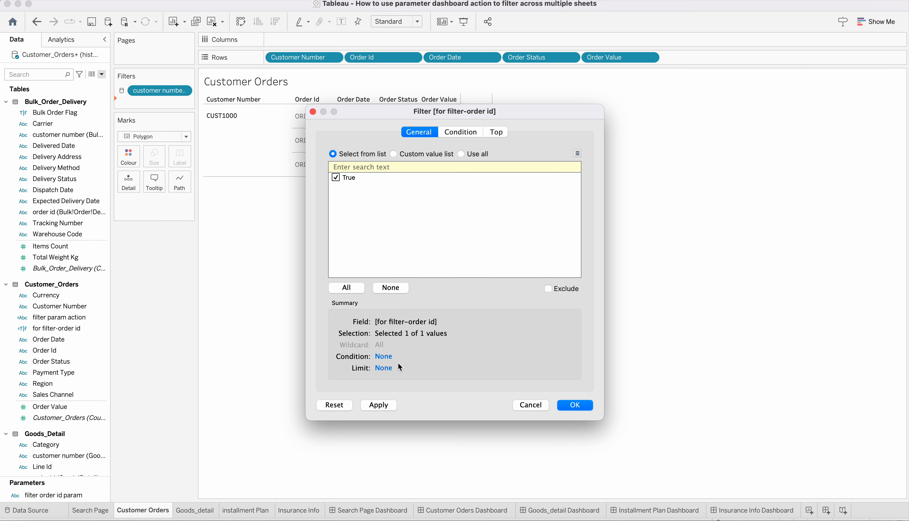
left_click(385, 405)
left_click(587, 406)
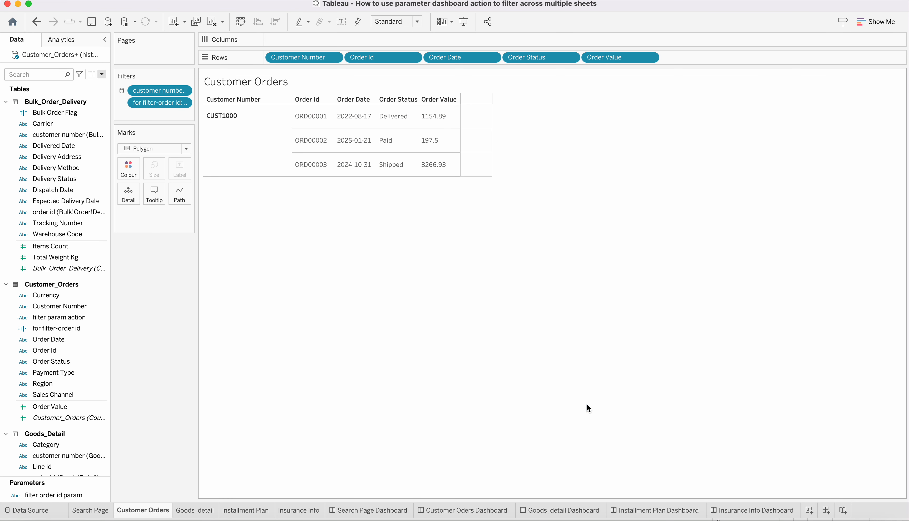
Step: Filter the Goods_detail sheet by for filter-order id with the value True
left_click(214, 513)
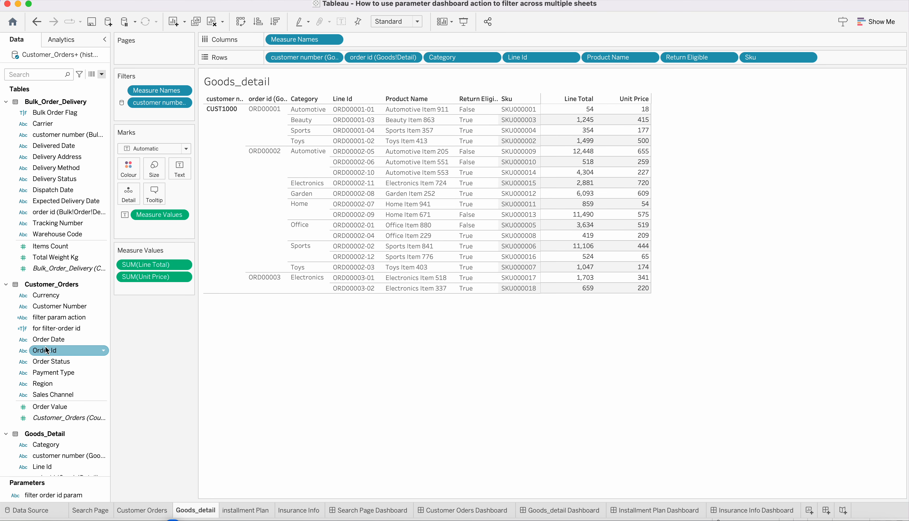
left_click_drag(54, 328, 150, 115)
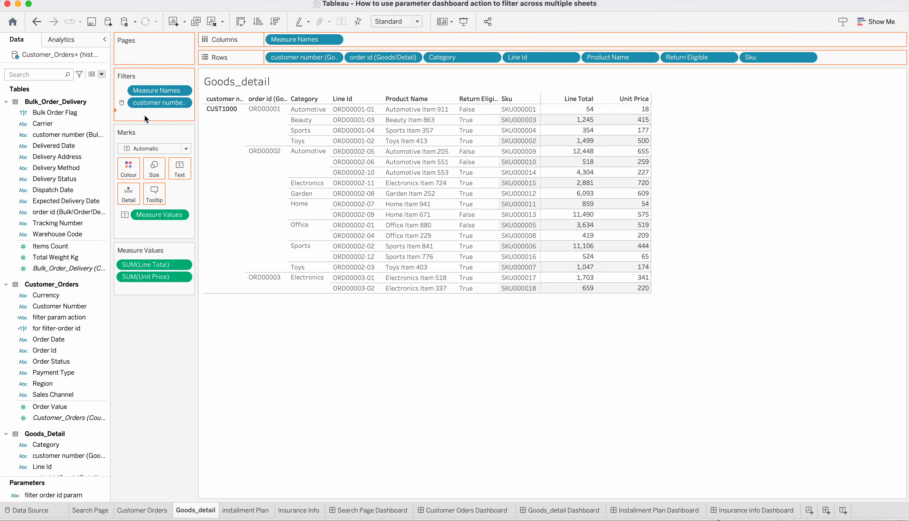
left_click(335, 179)
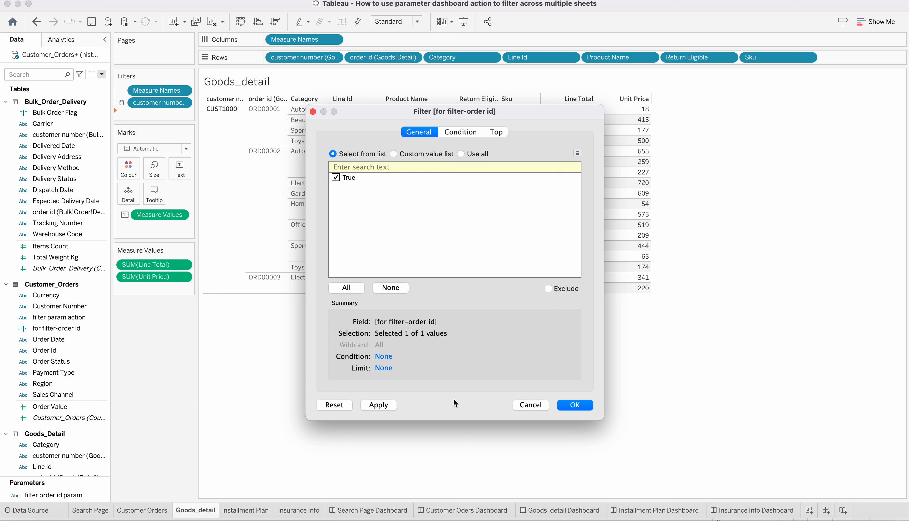
left_click(379, 405)
left_click(588, 406)
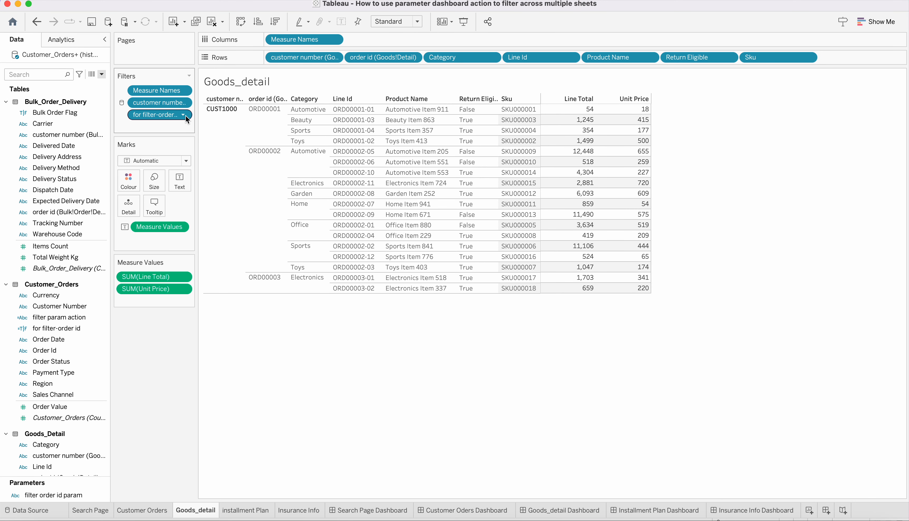
Step: Filter the installment Plan sheet by for filter-order id with the value True
left_click(245, 510)
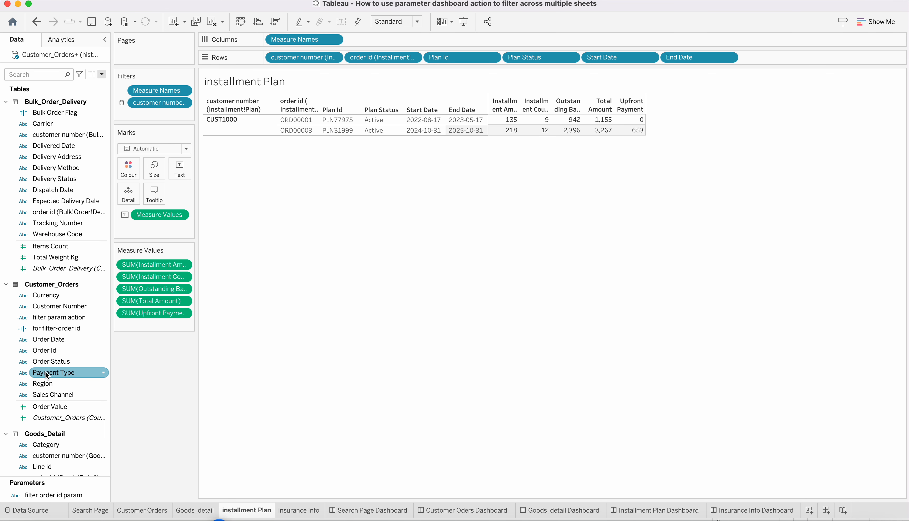
left_click(54, 331)
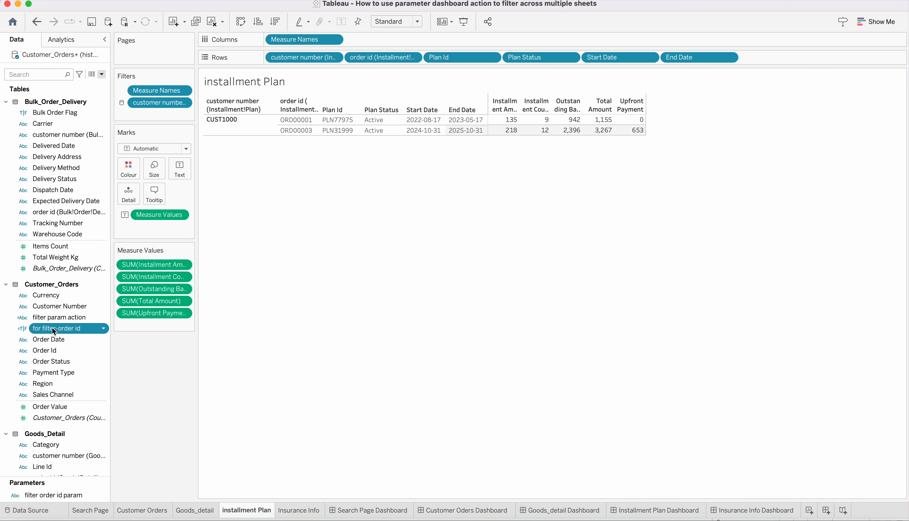
left_click_drag(54, 331, 155, 114)
left_click(336, 177)
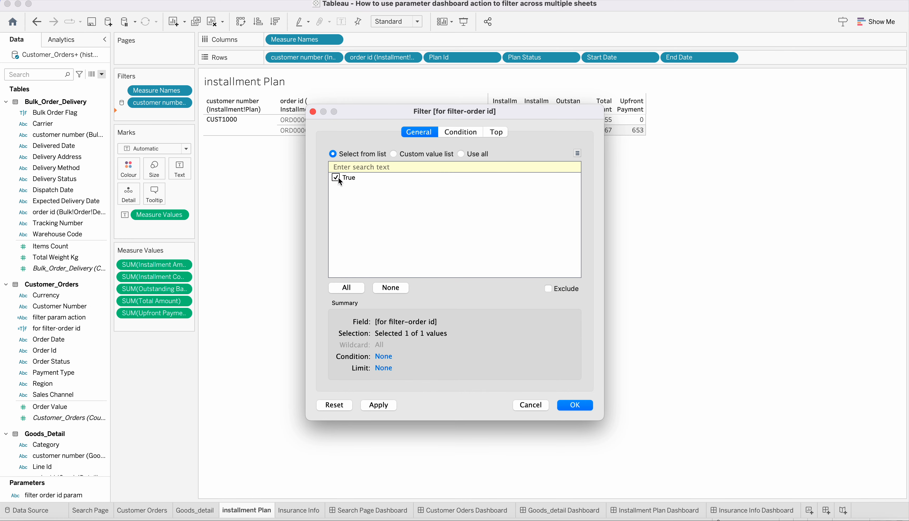
left_click(378, 405)
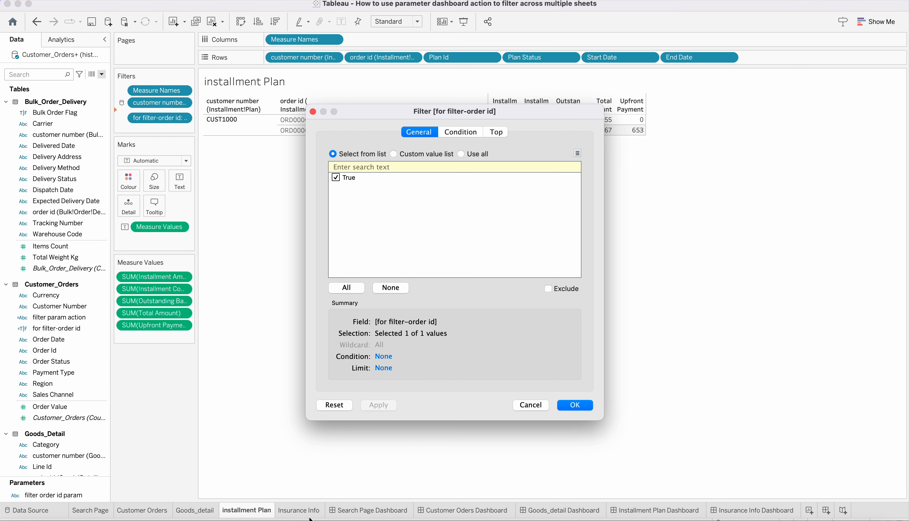
left_click(574, 405)
Step: Filter the Insurance Info sheet by for filter-order id with the value True
left_click(299, 511)
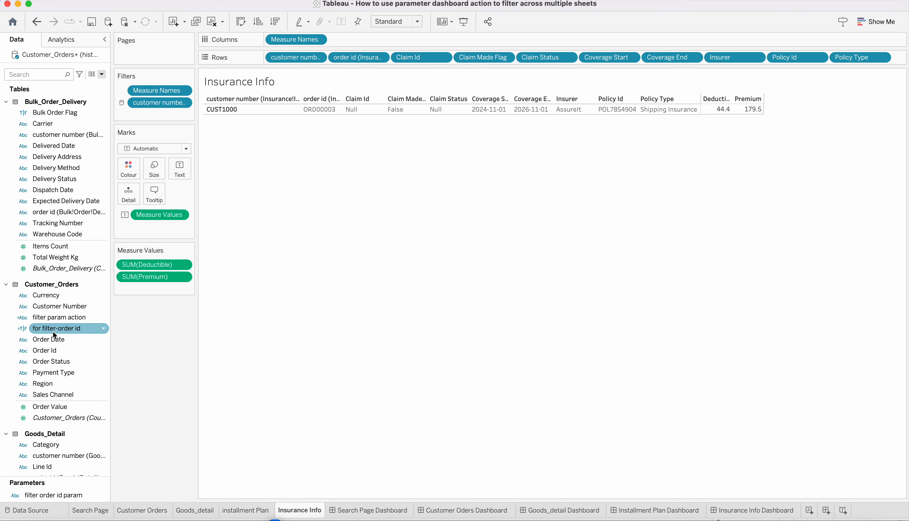
left_click_drag(54, 335, 141, 117)
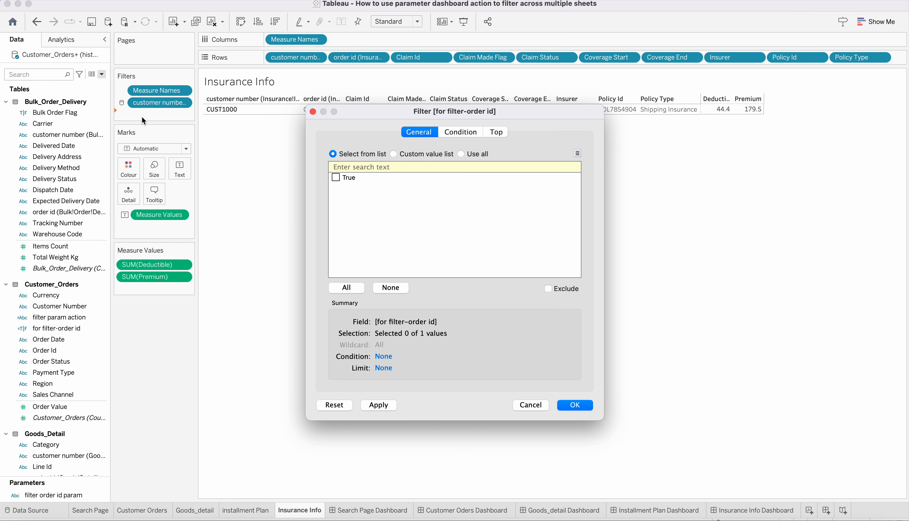
left_click(335, 178)
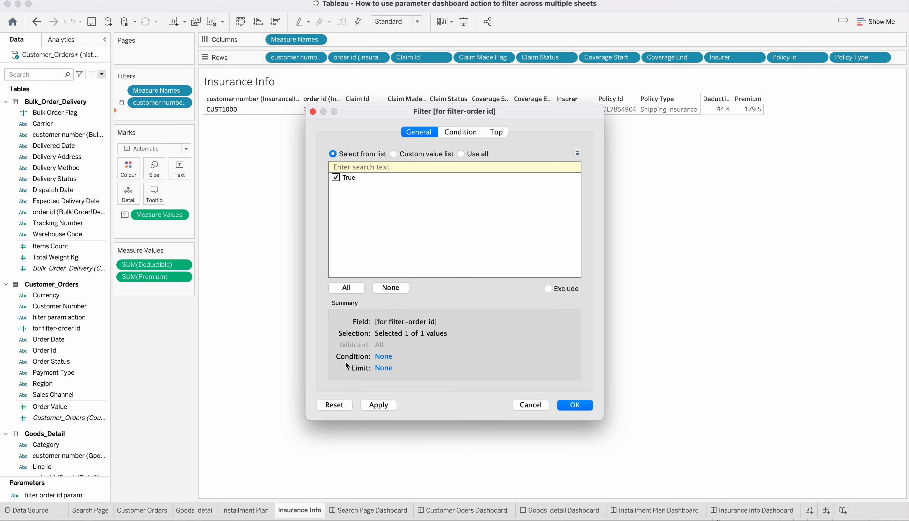
left_click(387, 406)
left_click(575, 406)
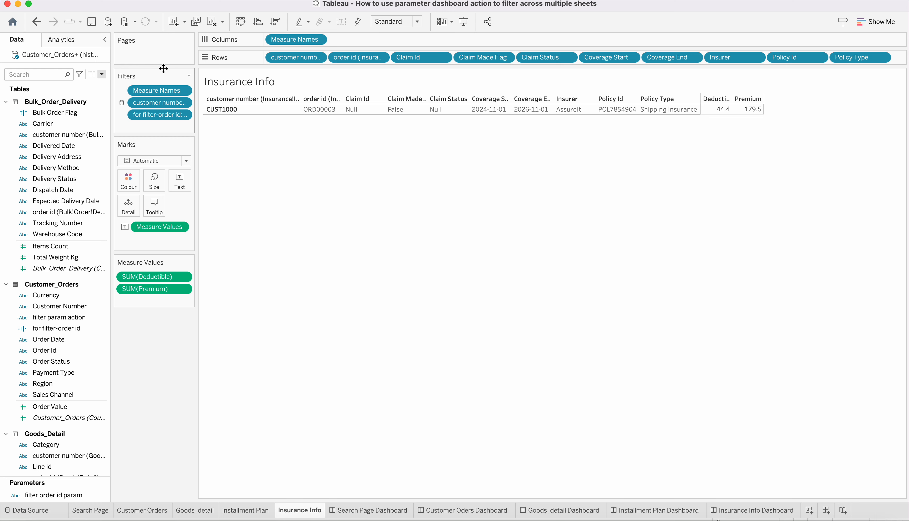
Step: Show the filter order id param control on the Search Page sheet
left_click(100, 511)
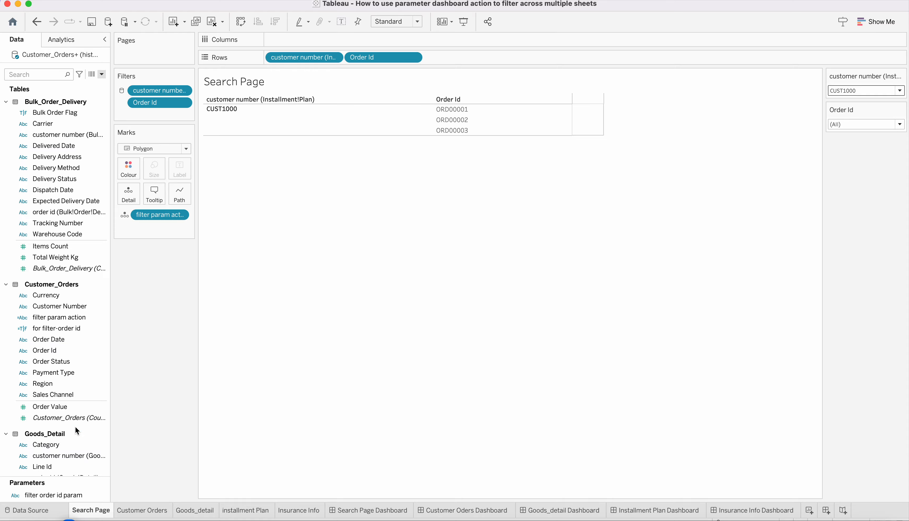
scroll(75, 426, "down", 3)
left_click(51, 495)
left_click(104, 495)
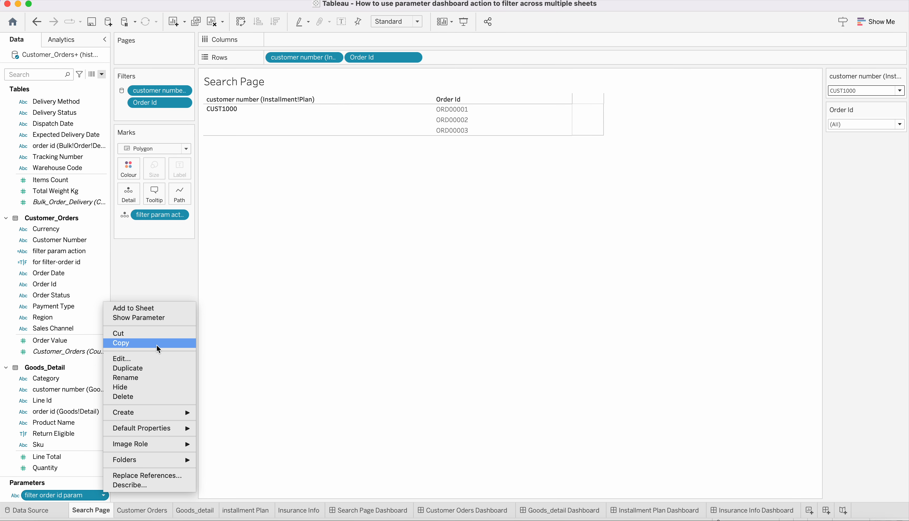
left_click(153, 317)
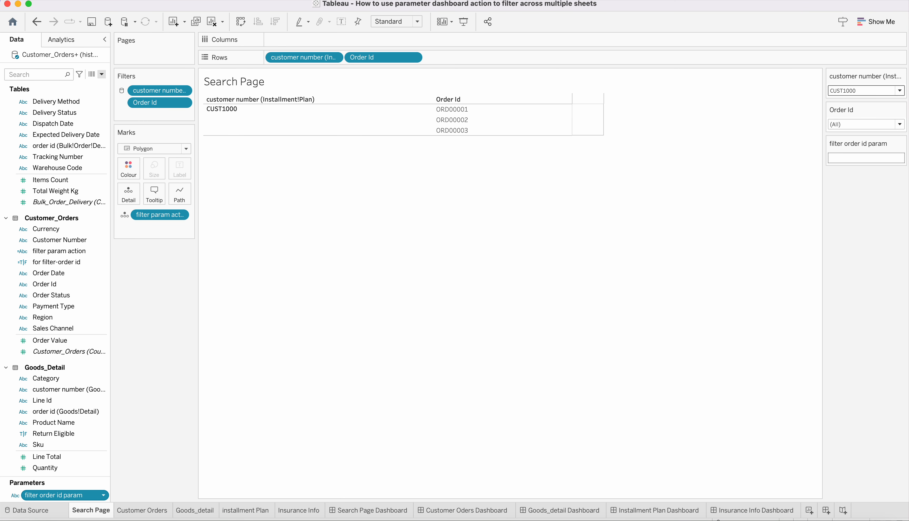
Step: Add the Order Id filter of the Search Page sheet to the Search Page Dashboard
left_click(355, 510)
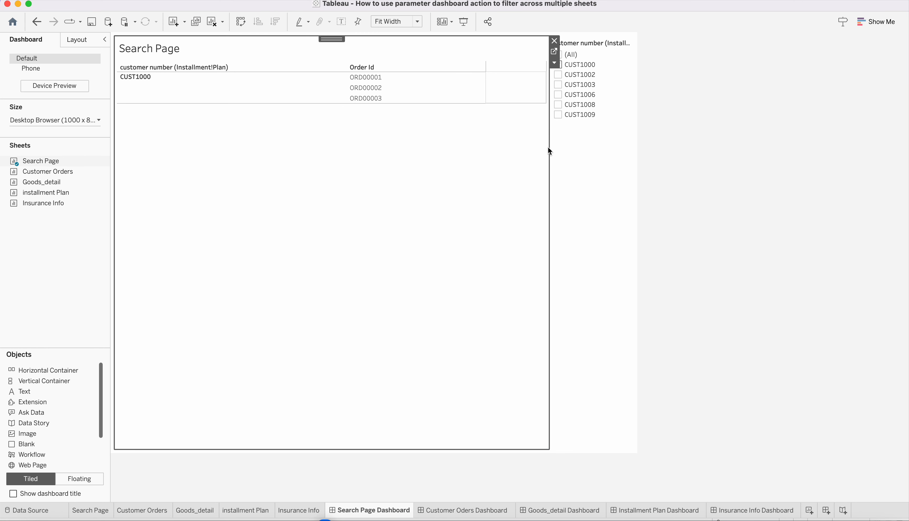
left_click(555, 64)
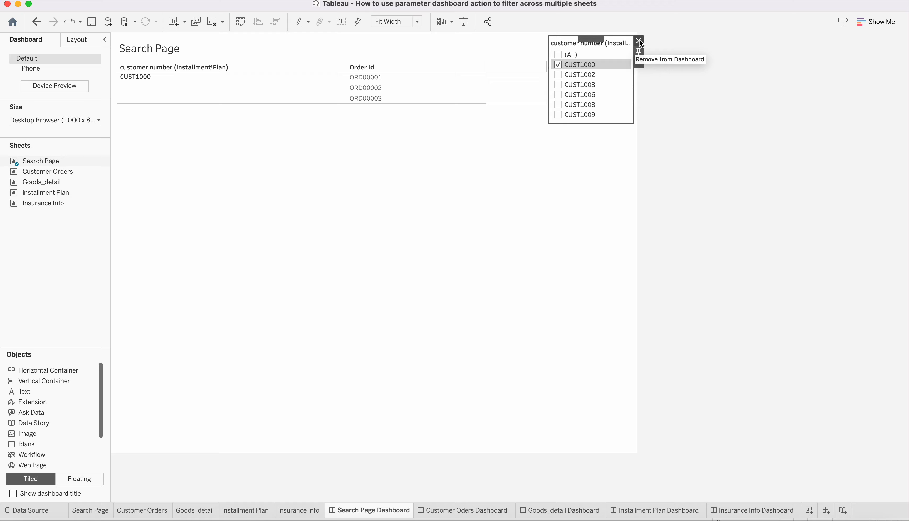
left_click(466, 161)
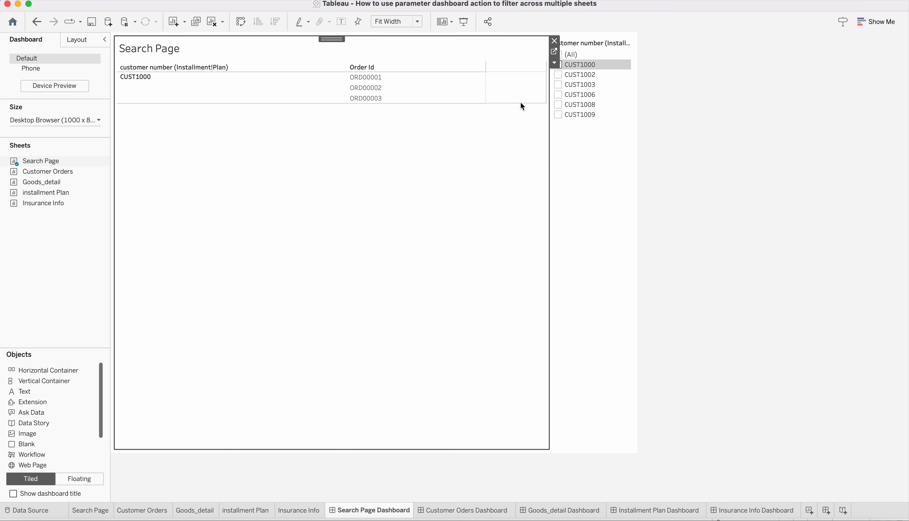
left_click(555, 63)
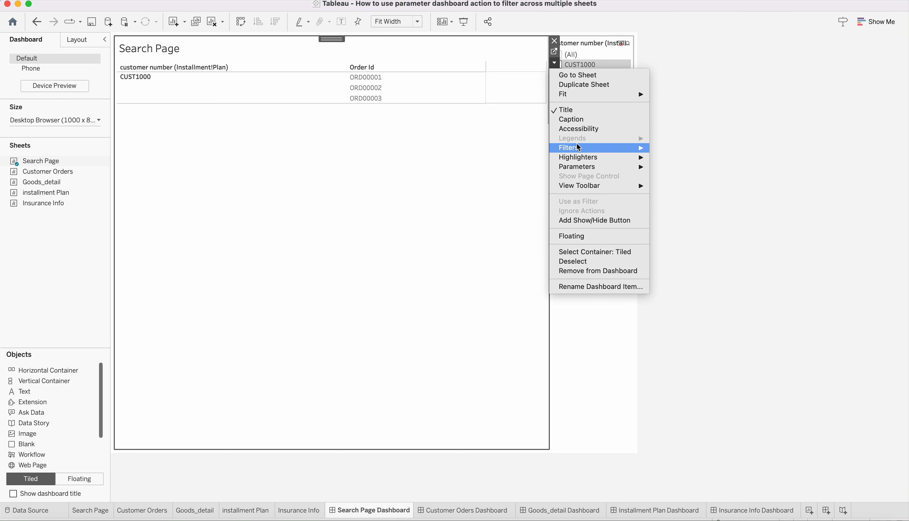
mouse_move(577, 149)
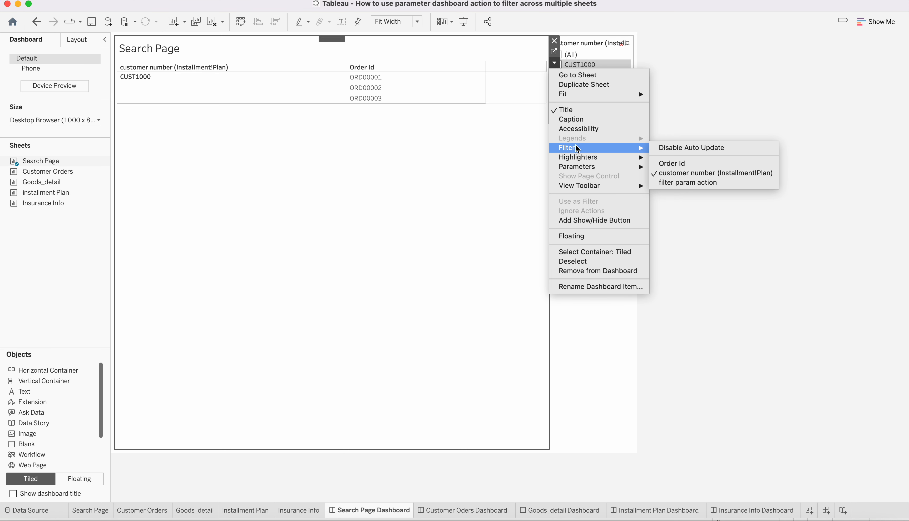
left_click(671, 163)
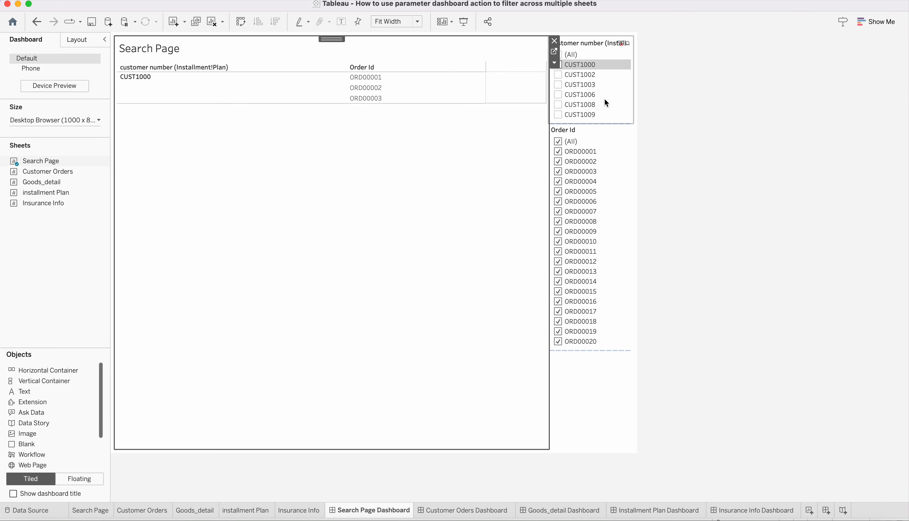
Step: Change the dashboard's customer number and Order Id filters to the Multiple Values (dropdown) style
left_click(628, 106)
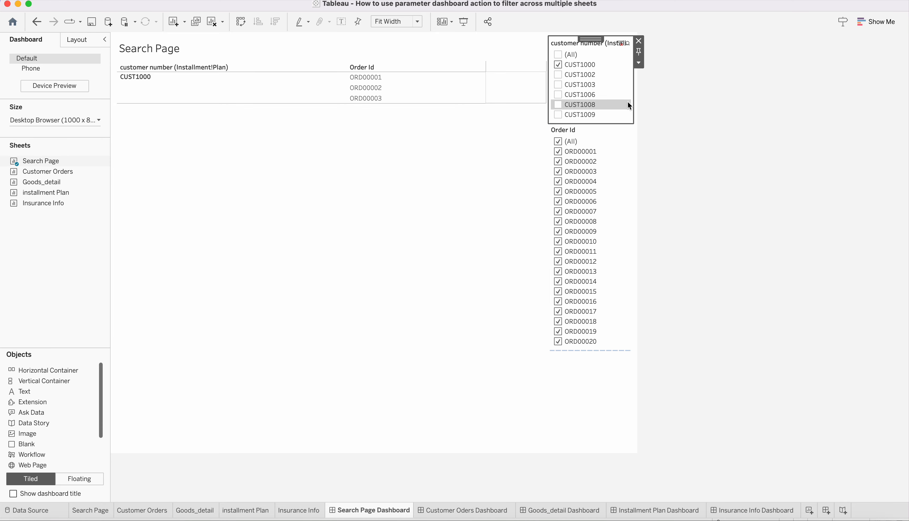
left_click(638, 64)
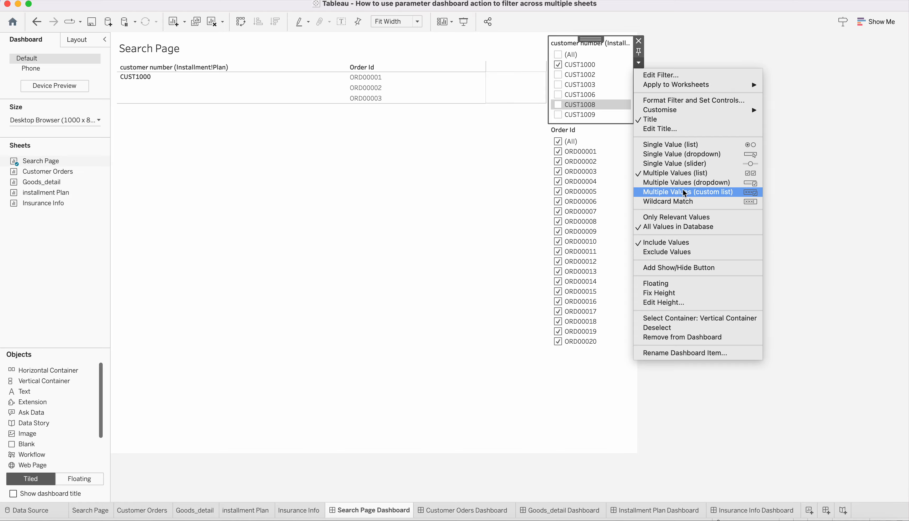
left_click(687, 184)
left_click(630, 142)
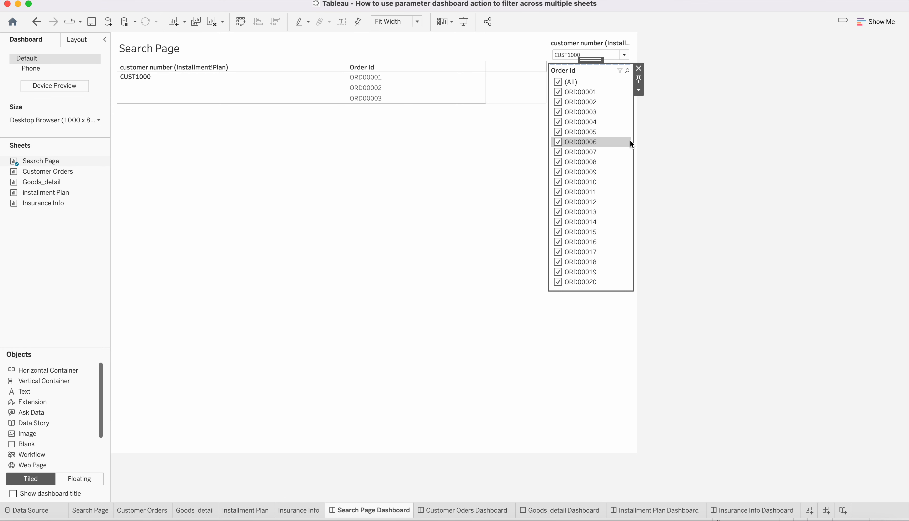
left_click(639, 90)
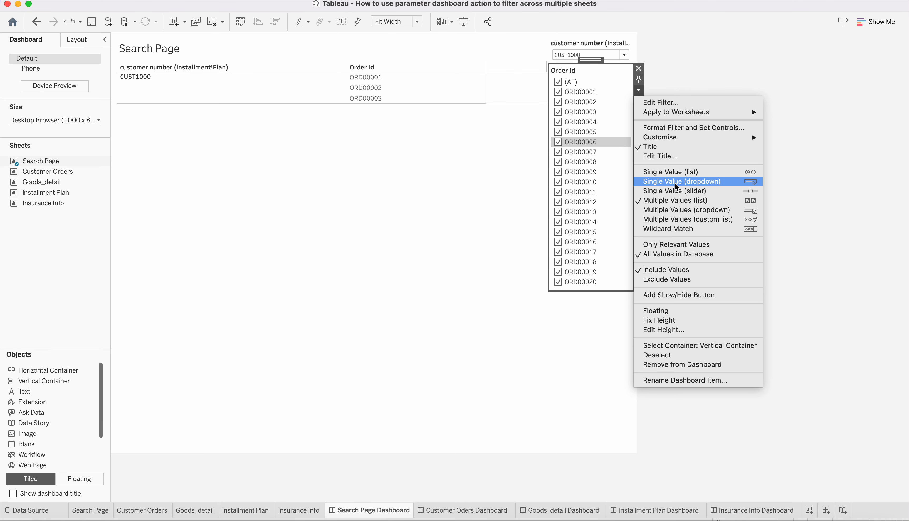
left_click(685, 210)
left_click(584, 180)
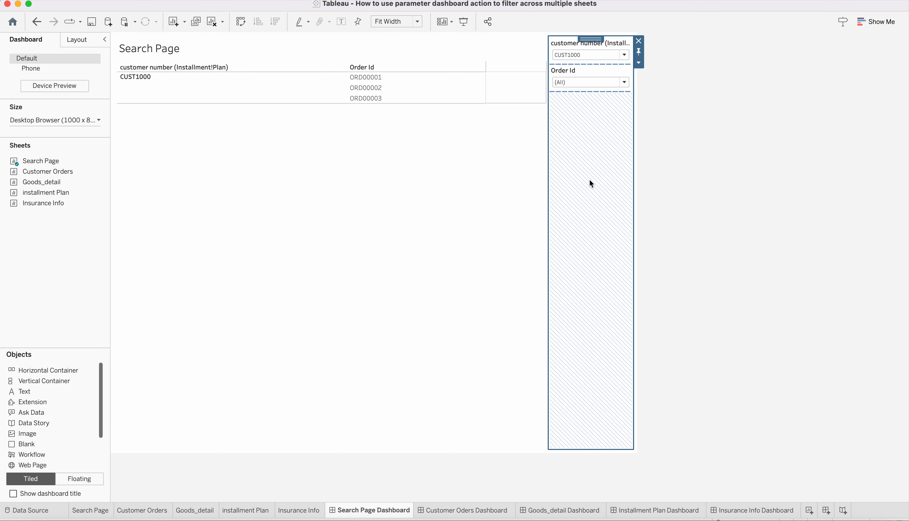
Step: Show the filter order id param control on the Search Page Dashboard
left_click(277, 186)
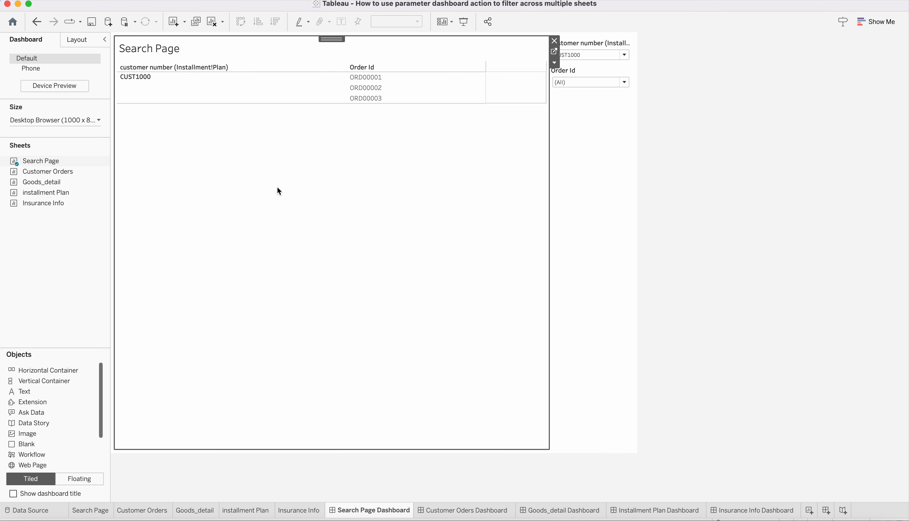
left_click(554, 64)
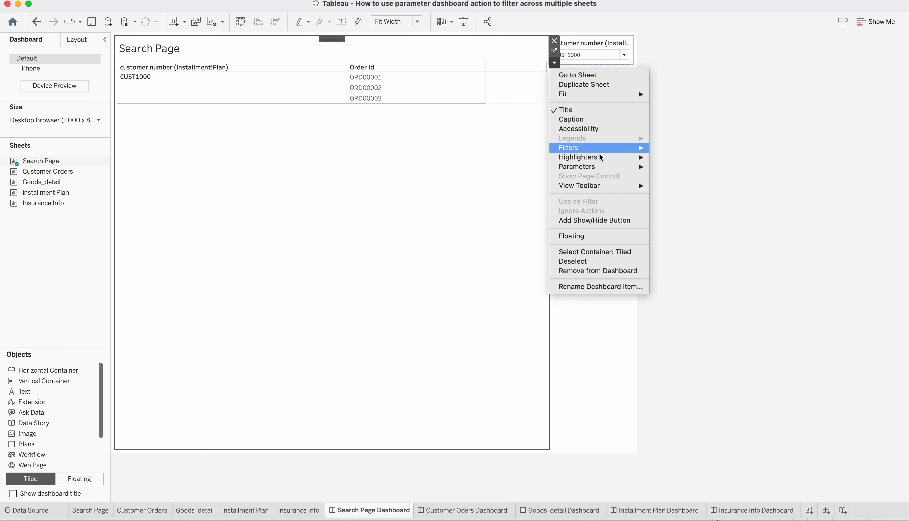
mouse_move(620, 167)
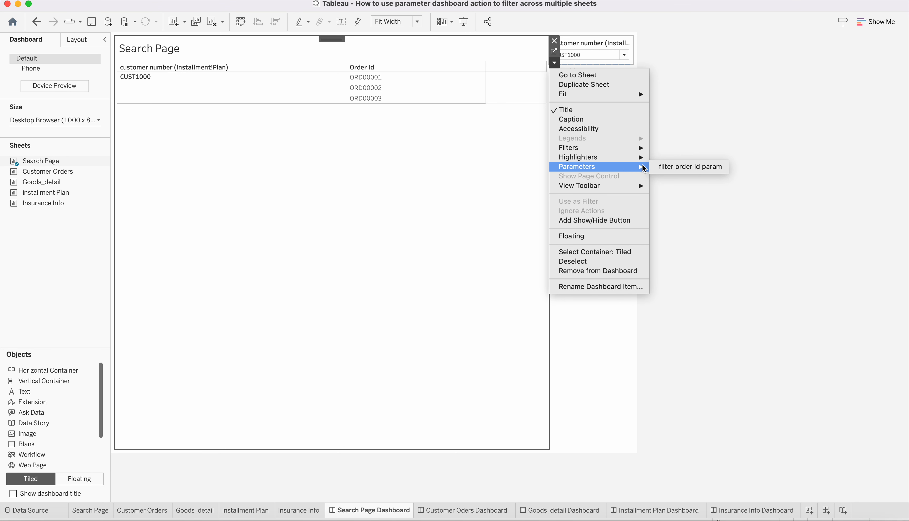
left_click(688, 171)
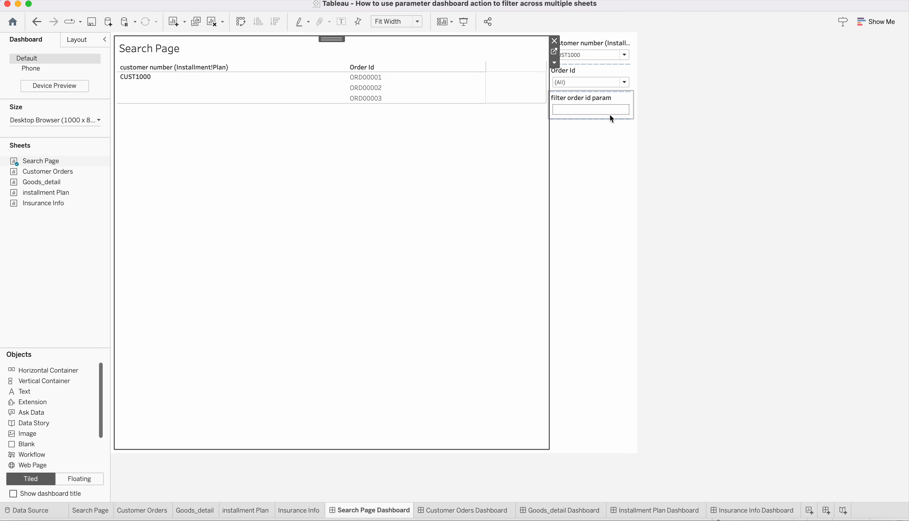
Step: Add a Change Parameter dashboard action for the Search Page sheet with filter order id param as its target parameter
left_click(161, 0)
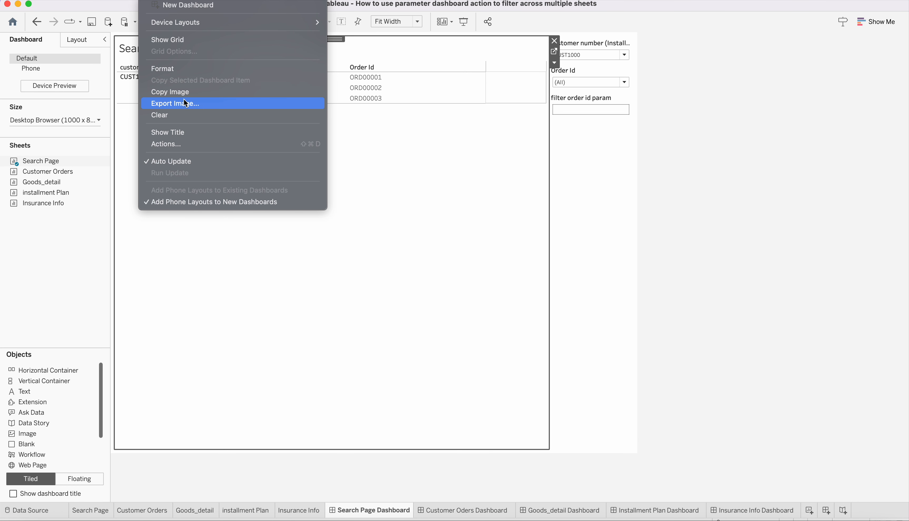
left_click(171, 144)
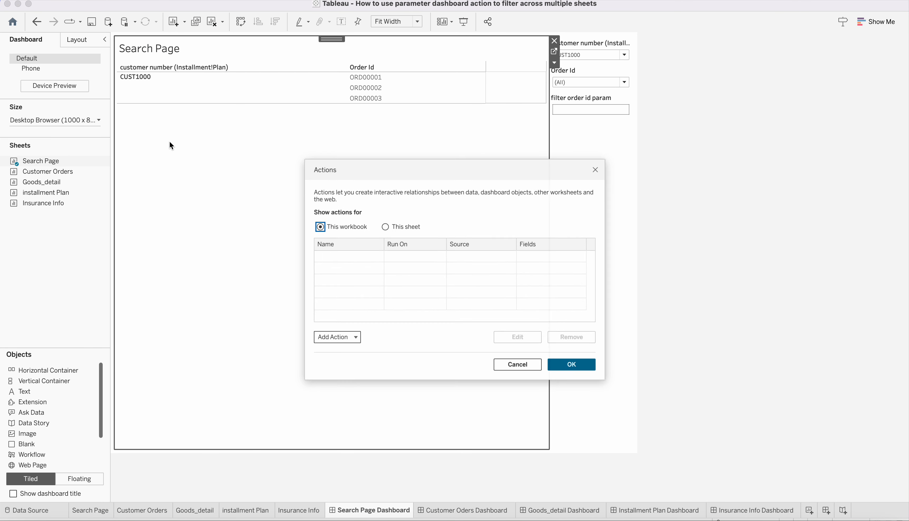
left_click(350, 341)
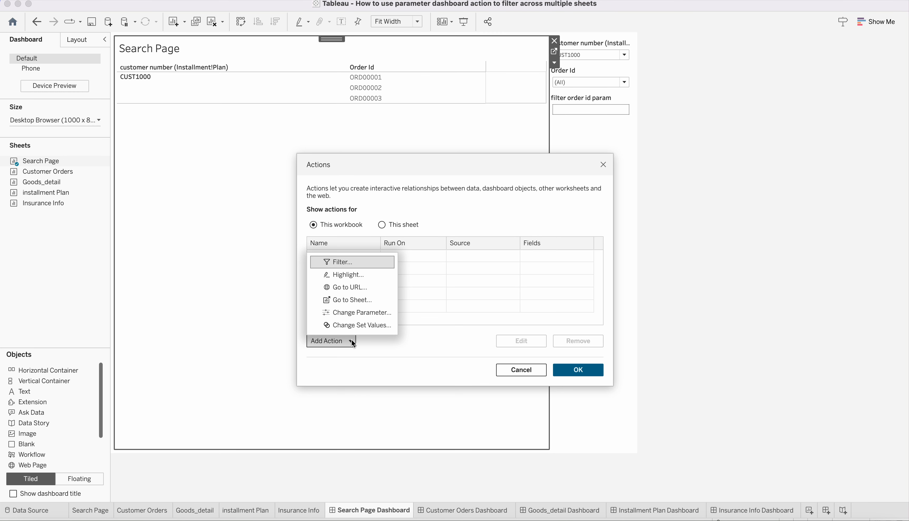
left_click(353, 312)
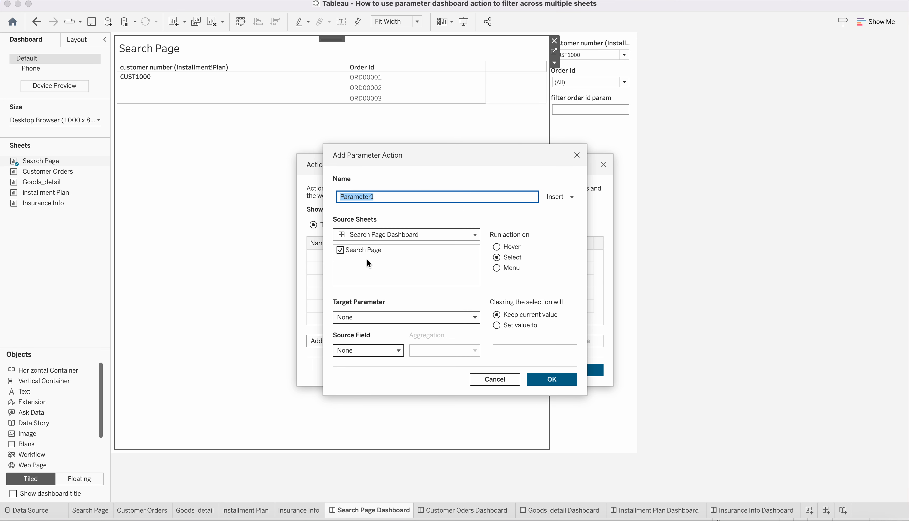
left_click(376, 314)
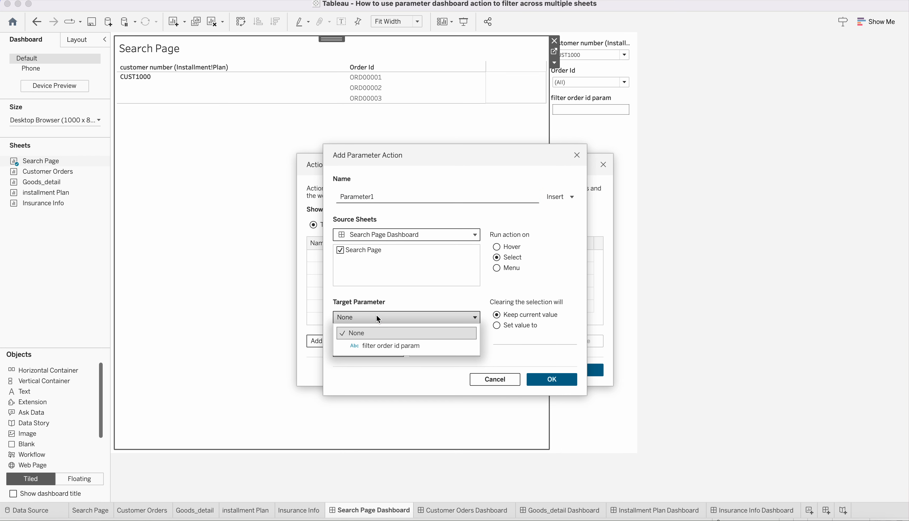
left_click(385, 347)
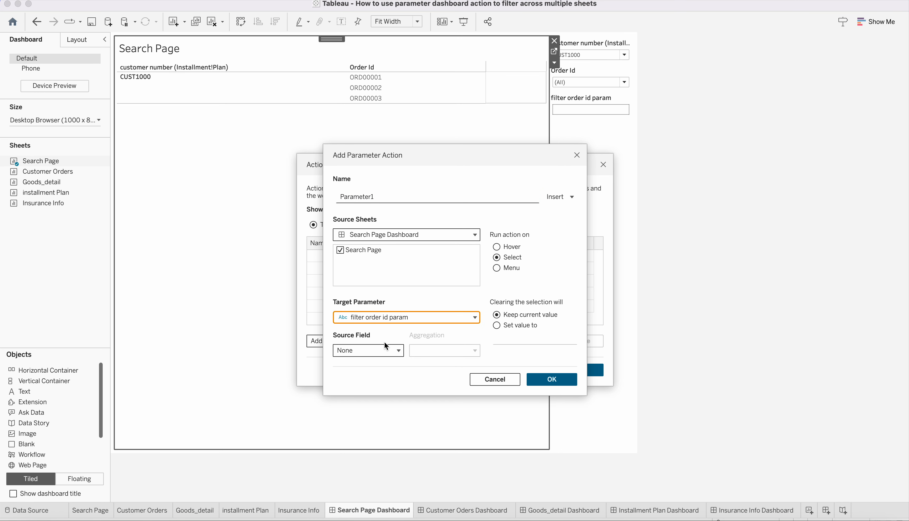
Step: Set the parameter action's source field to Order Id with Maximum aggregation and save the action
left_click(396, 350)
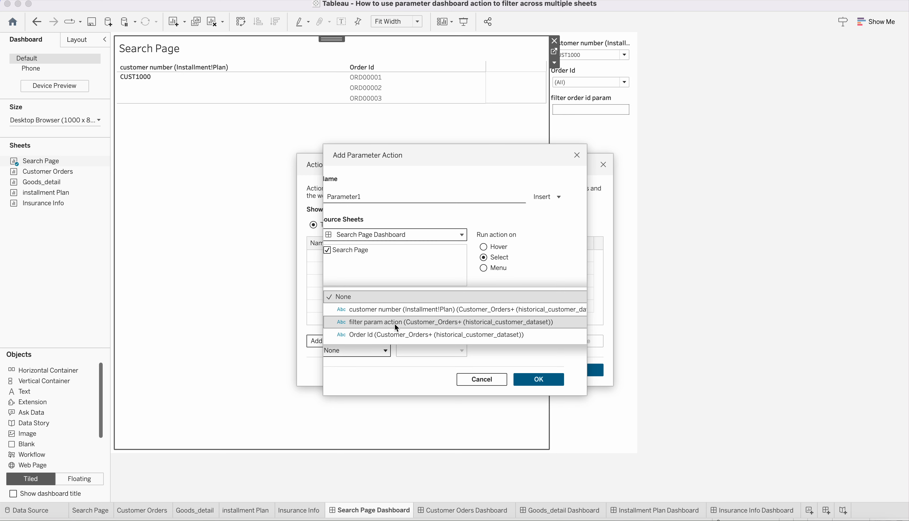
left_click(395, 334)
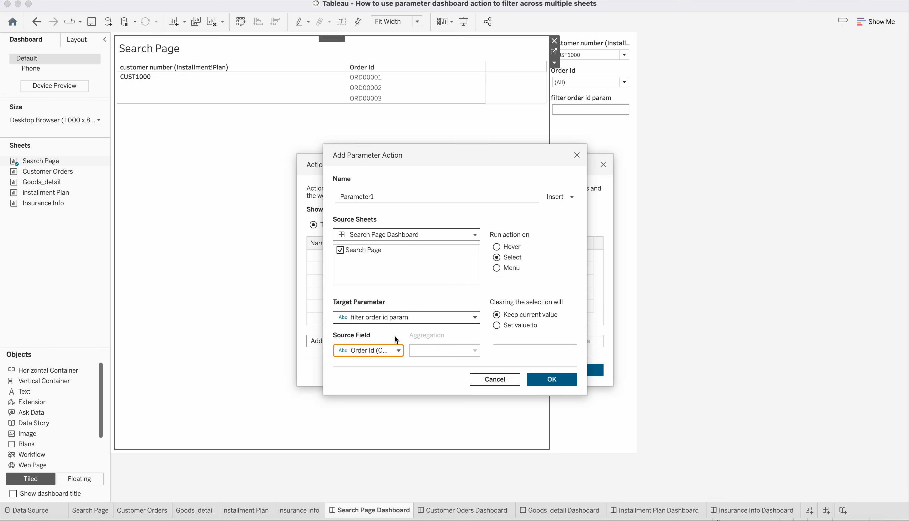
left_click(444, 351)
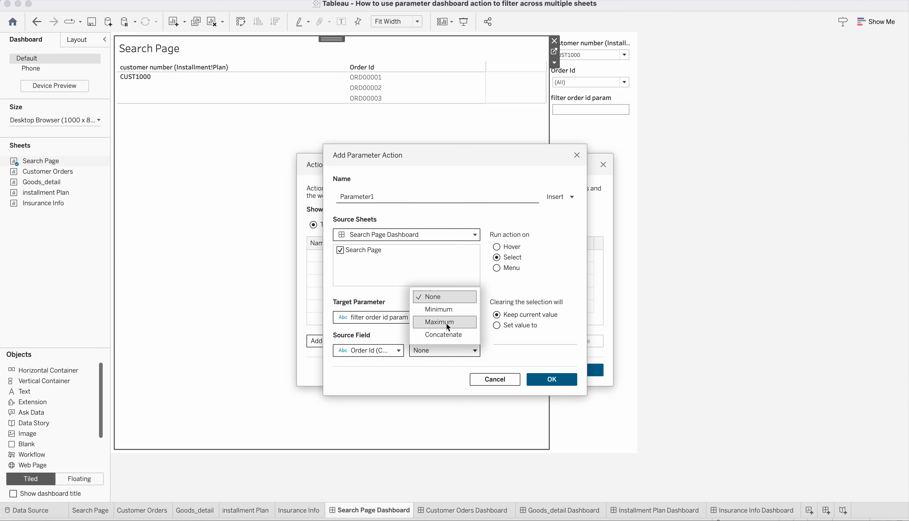
left_click(446, 323)
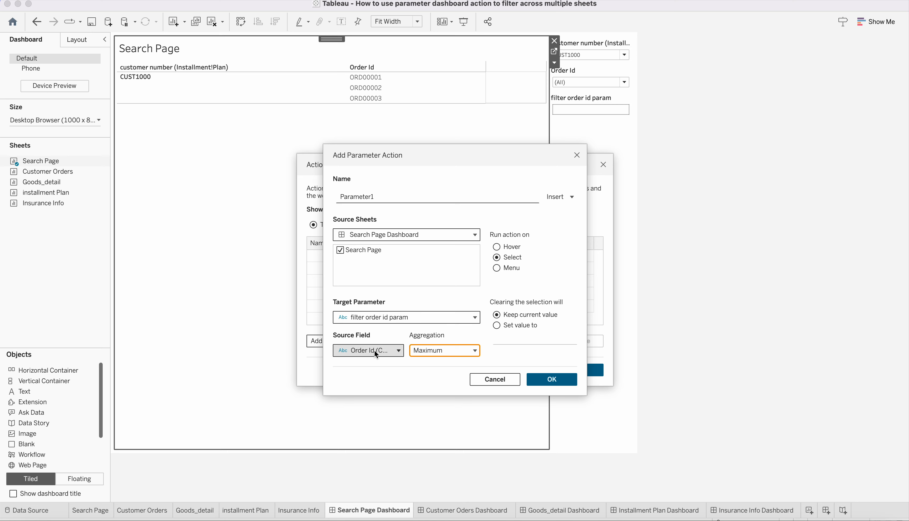
left_click(555, 380)
left_click(580, 372)
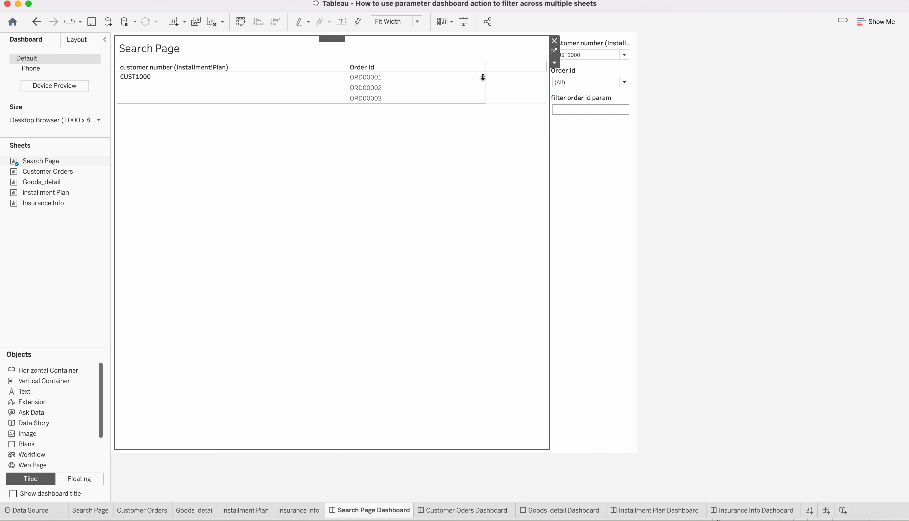
Step: Test the parameter action by selecting each listed order ID on the Search Page Dashboard in turn
left_click(362, 79)
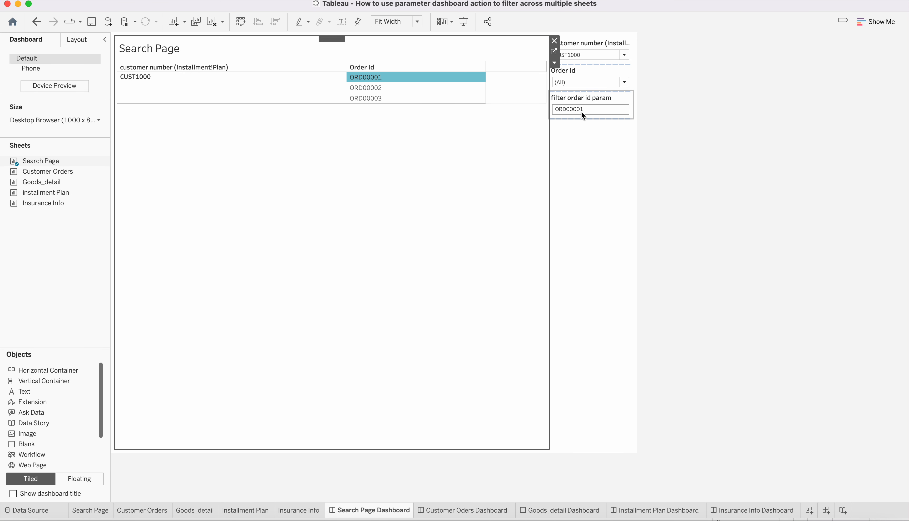
left_click(368, 90)
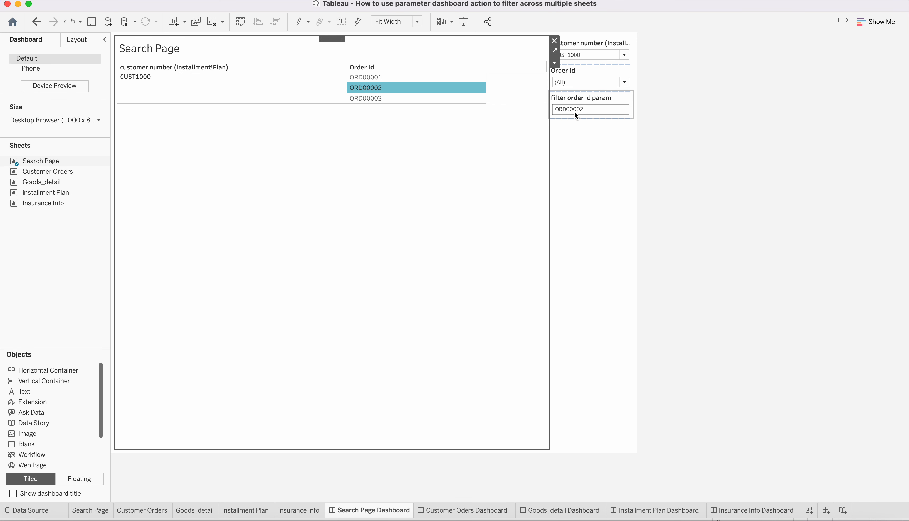
left_click(365, 103)
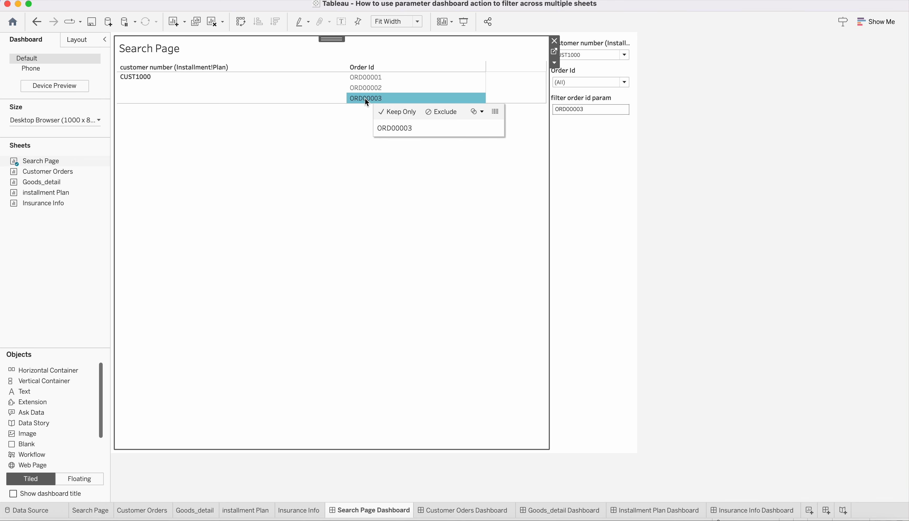
Step: Pass the first listed order ID to the parameter from the dashboard and check the filtered Customer Orders sheet
left_click(370, 78)
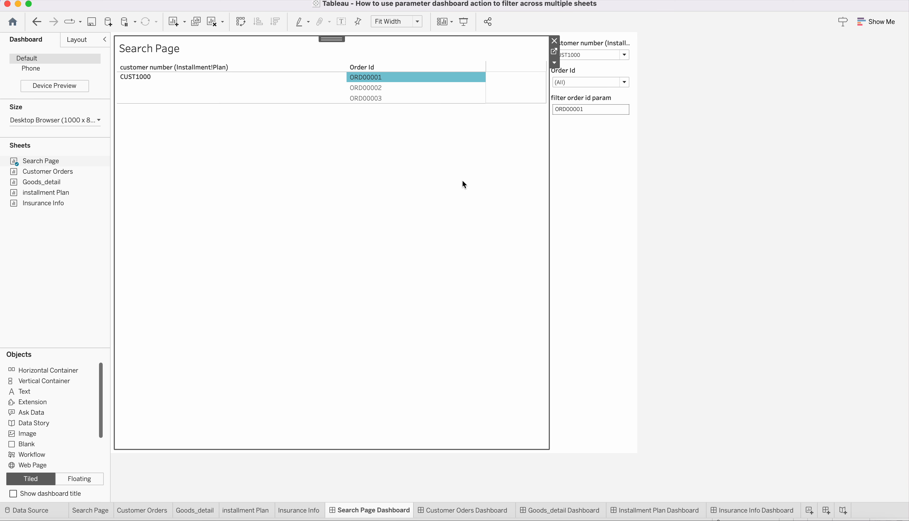
left_click(447, 178)
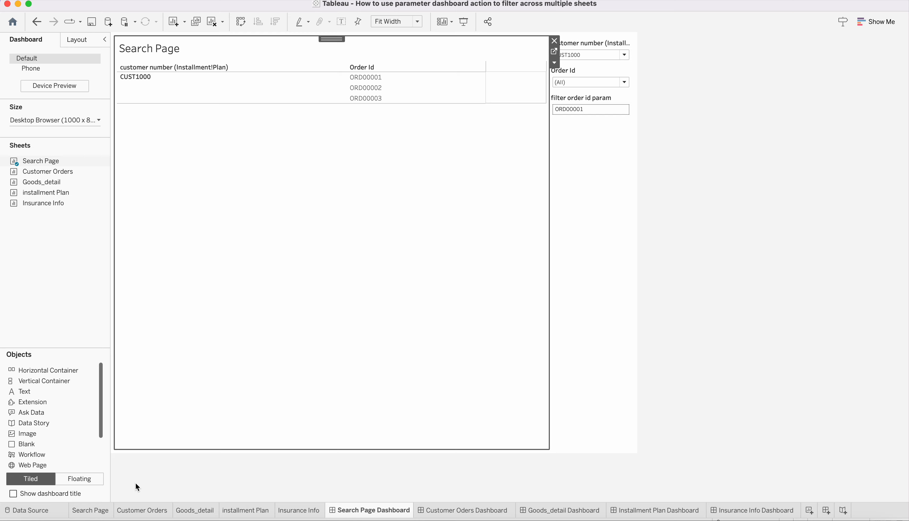
left_click(150, 511)
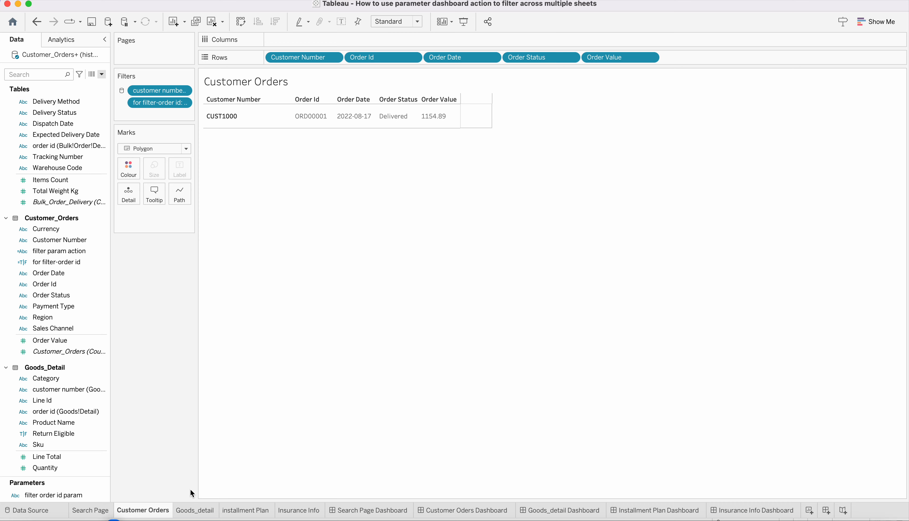
Step: Compare the Goods_detail and Customer Orders sheets, and try selecting the second listed order ID on the Search Page sheet
left_click(194, 511)
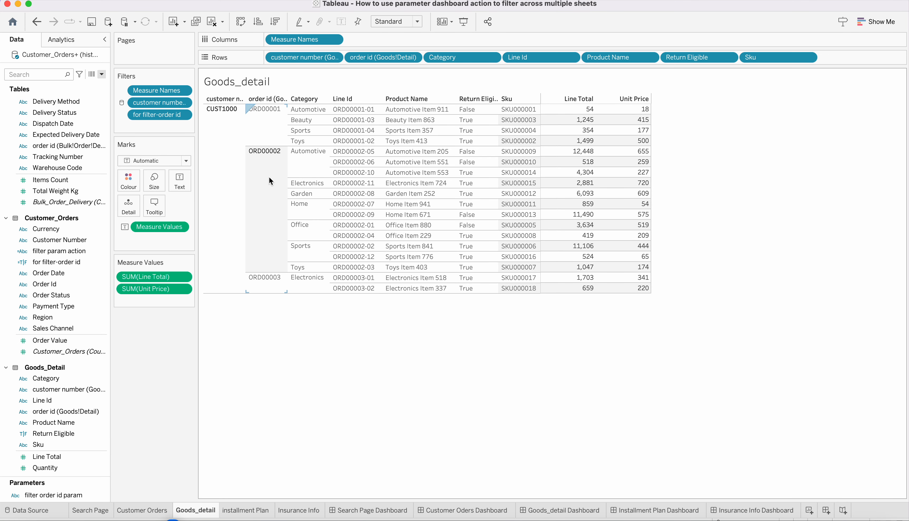
left_click(153, 513)
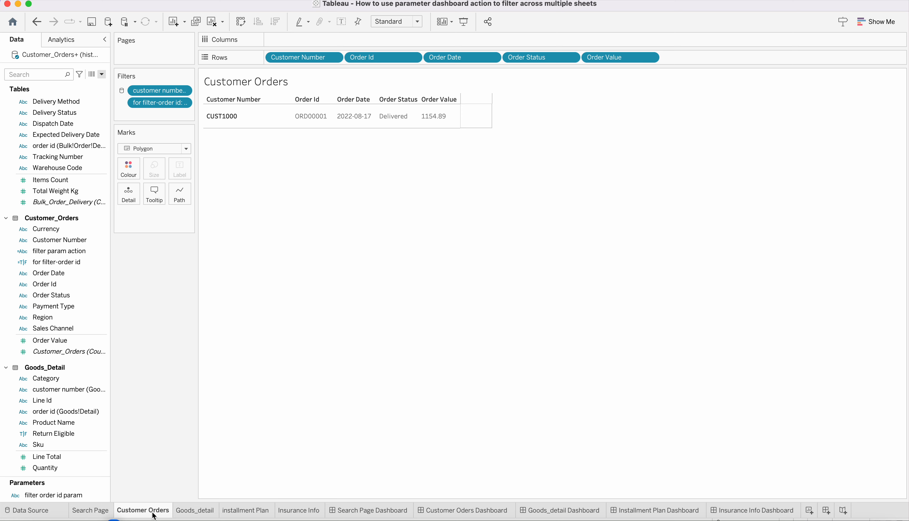
left_click(87, 512)
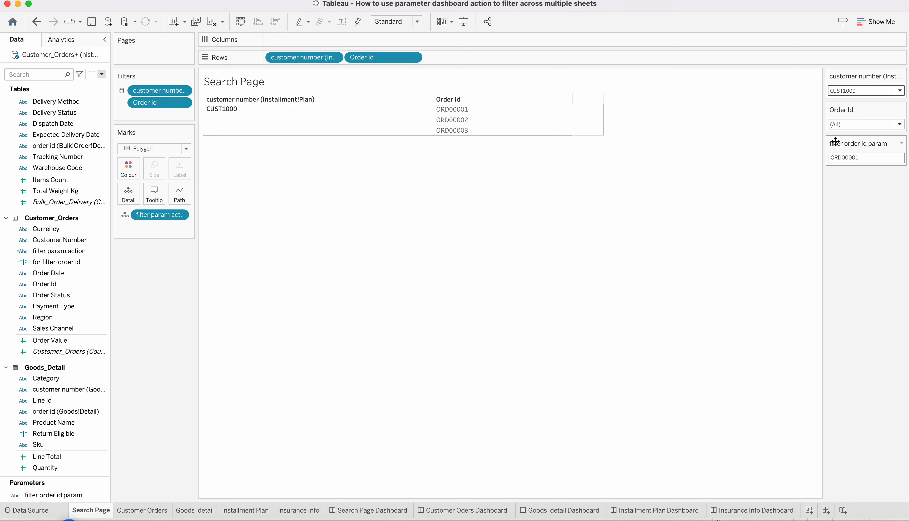
left_click(463, 121)
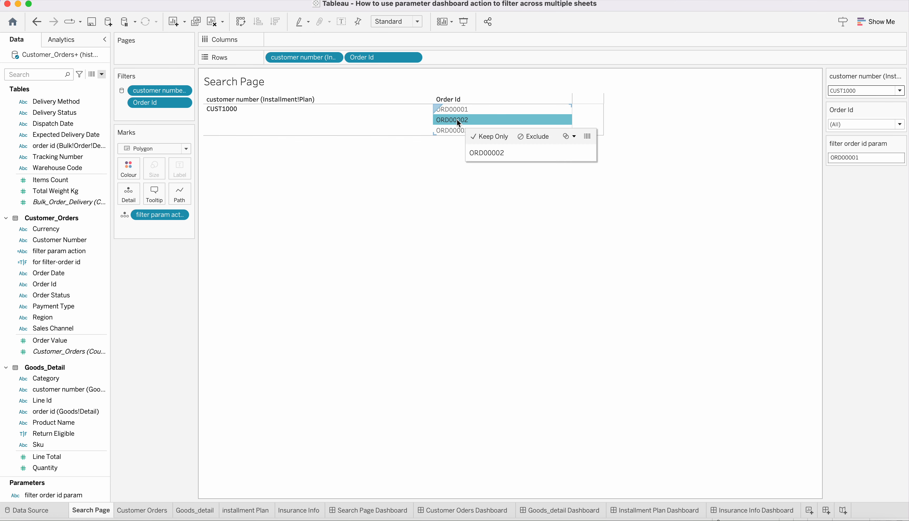
left_click(457, 119)
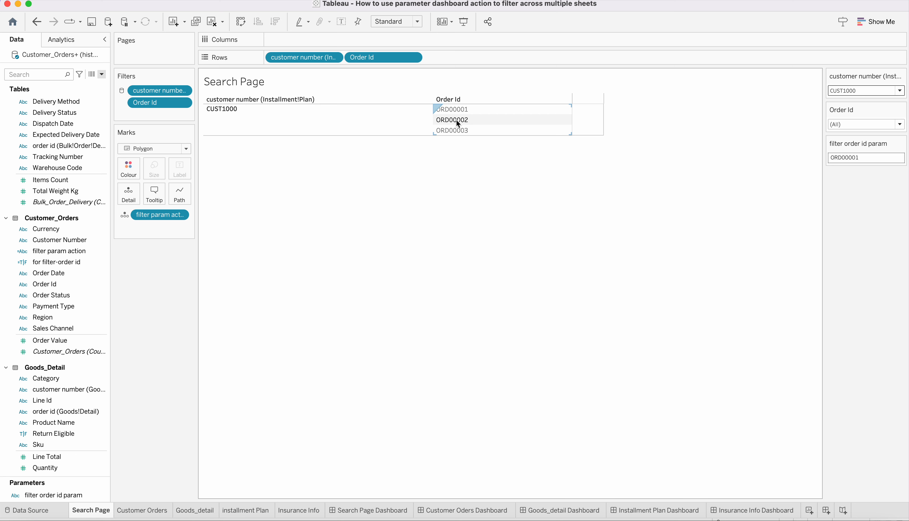
Step: Select the second listed order ID on the Search Page Dashboard and check the Customer Orders and Goods_detail dashboards
left_click(367, 510)
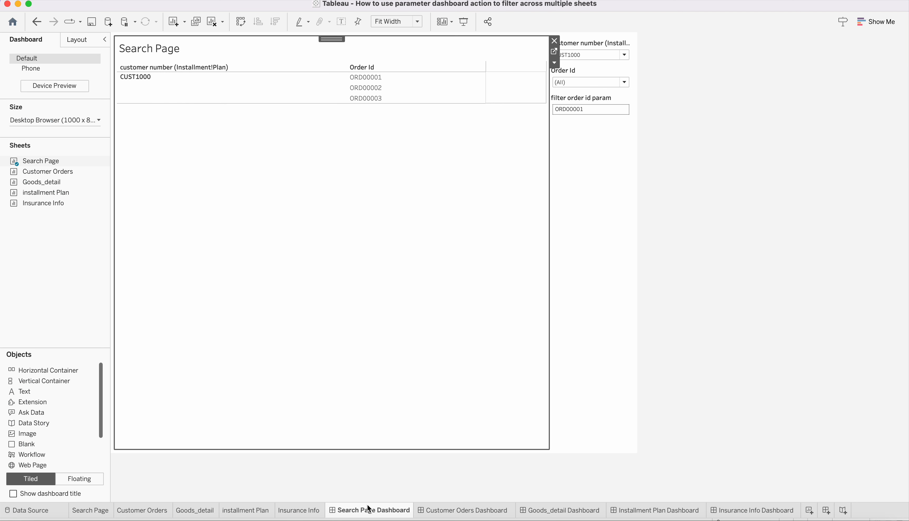
left_click(356, 89)
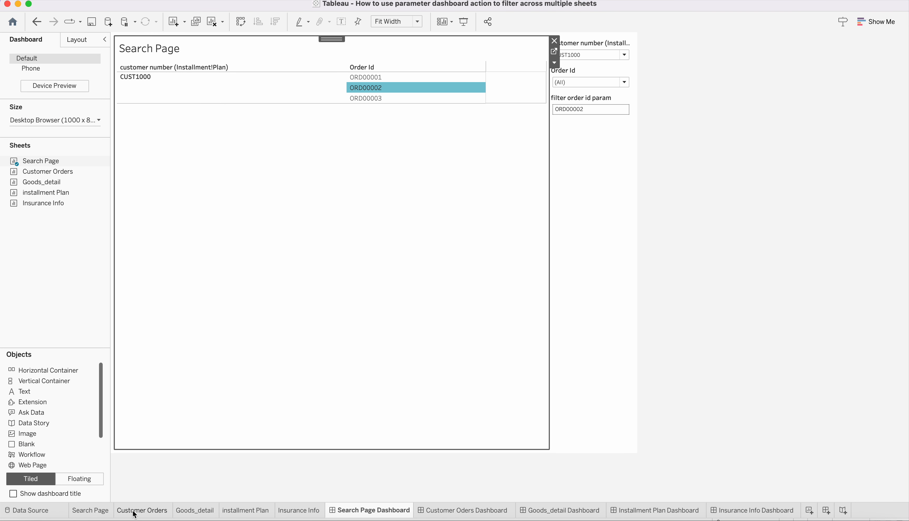
left_click(447, 511)
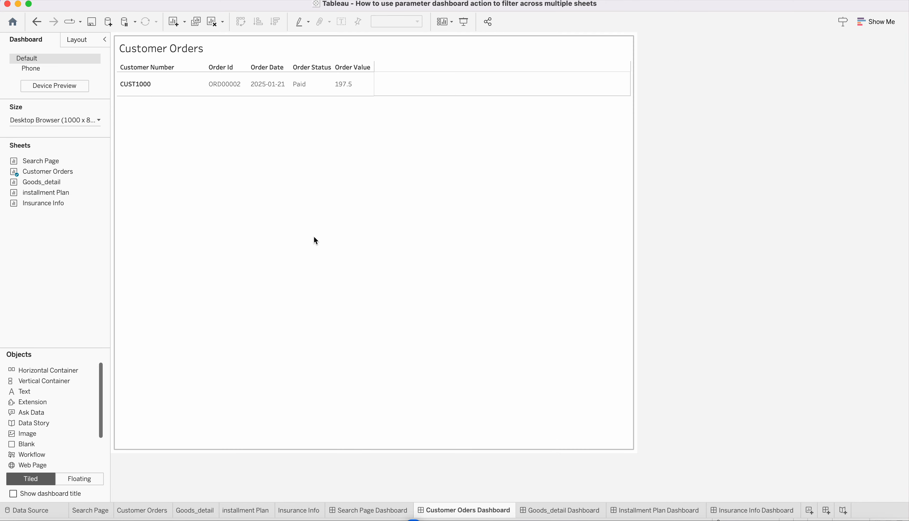
left_click(553, 512)
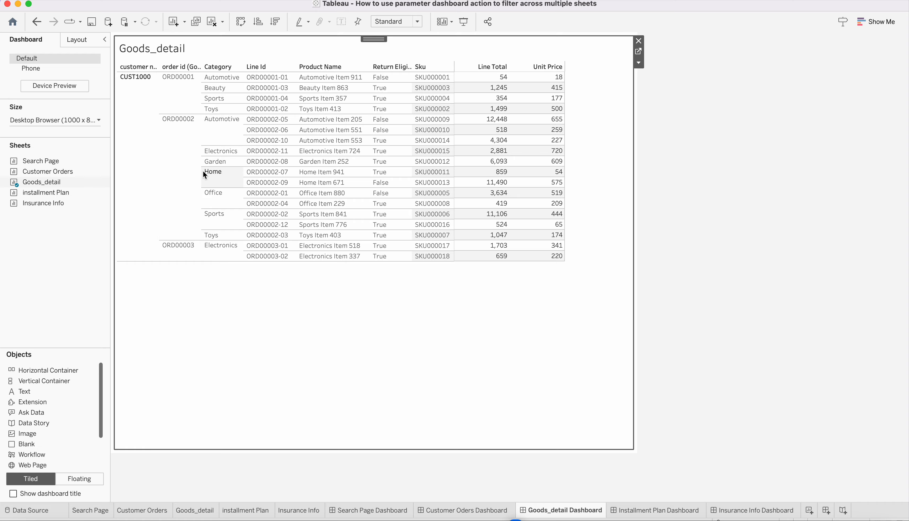
Step: Edit the for filter-order id filter on the Goods_detail sheet to exclude False and keep only True
left_click(193, 511)
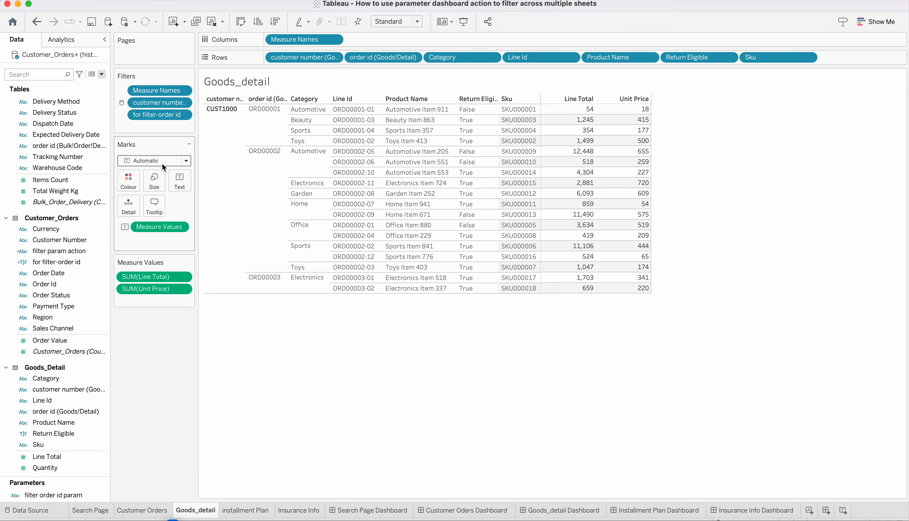
left_click(184, 115)
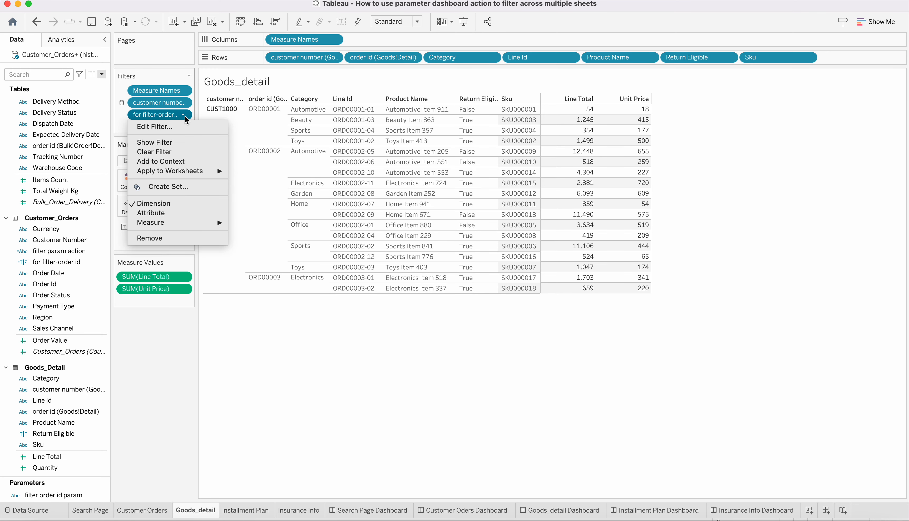
left_click(155, 126)
left_click(336, 177)
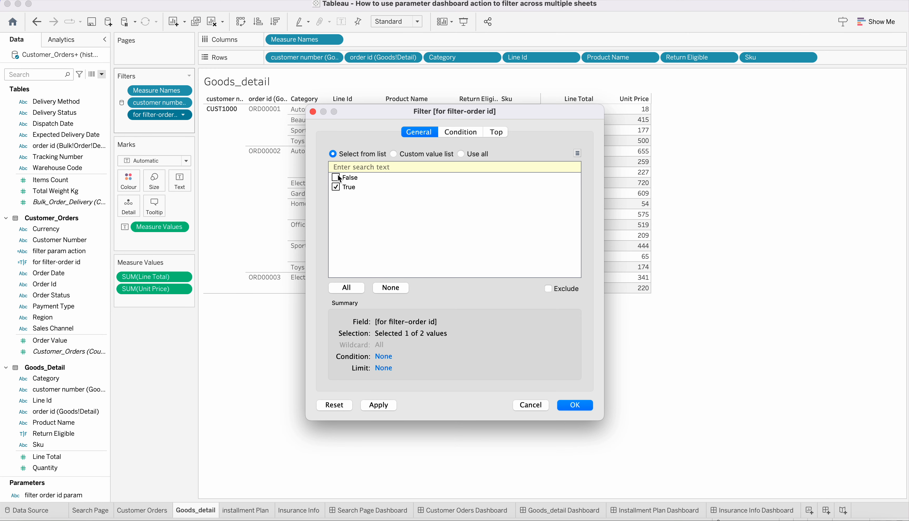
left_click(379, 407)
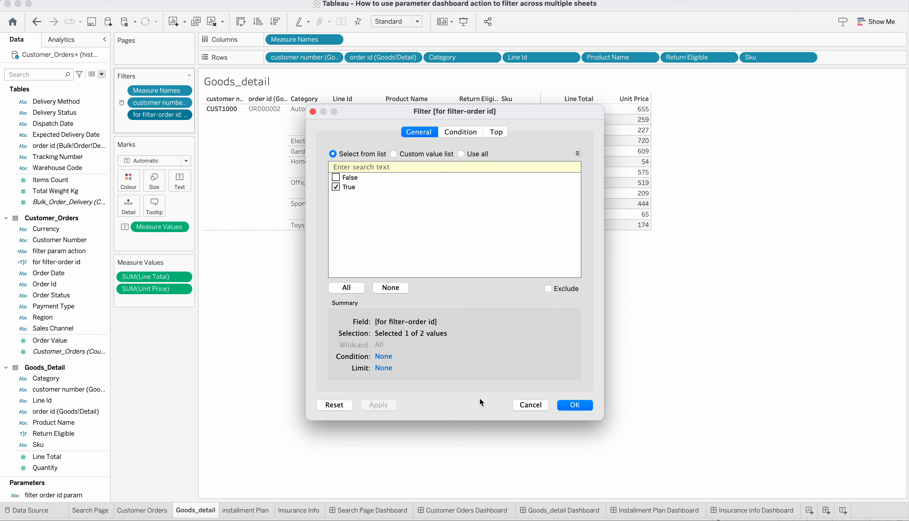
left_click(575, 406)
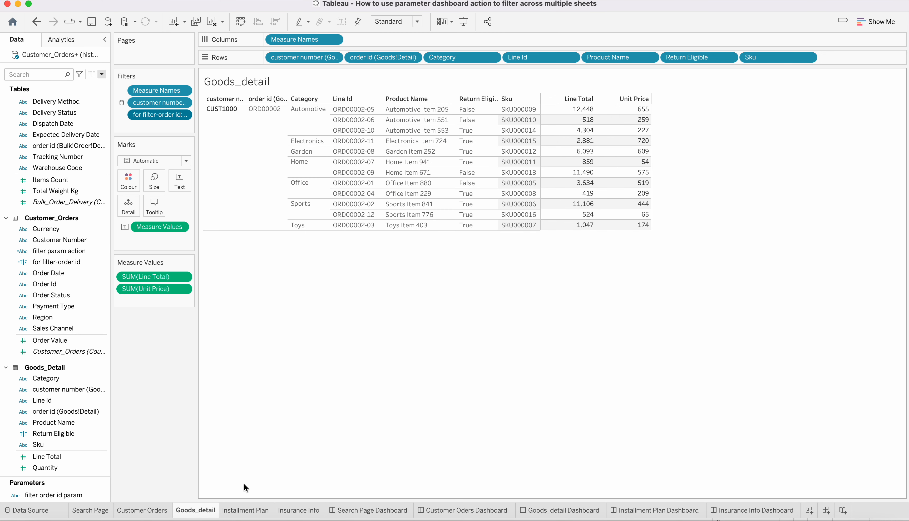
Step: Check that the for filter-order id filter on the installment Plan sheet keeps only True
left_click(246, 511)
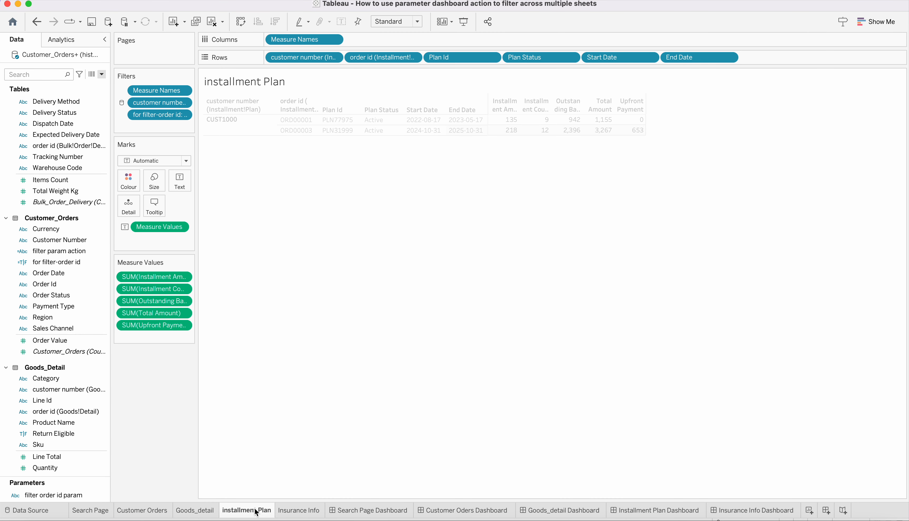
left_click(184, 115)
left_click(164, 127)
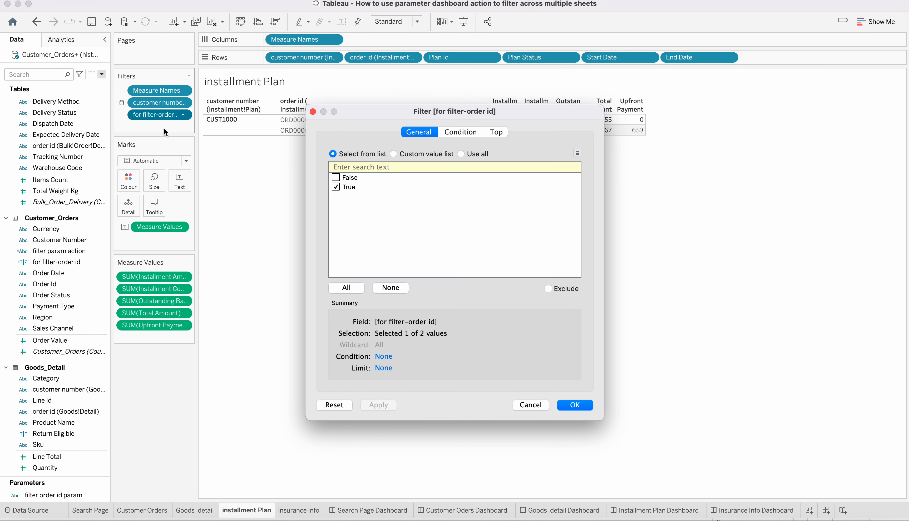
left_click(574, 405)
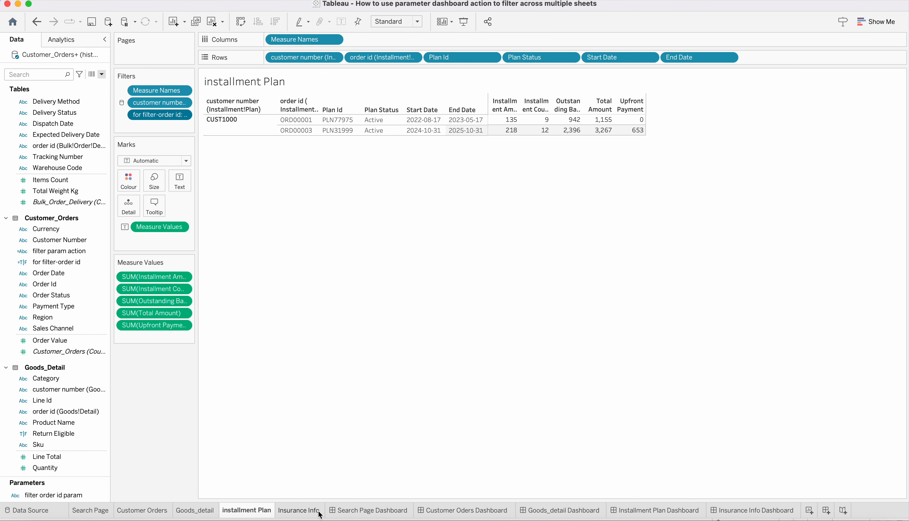
Step: Check that the for filter-order id filter on the Insurance Info sheet keeps only True
left_click(301, 511)
left_click(183, 115)
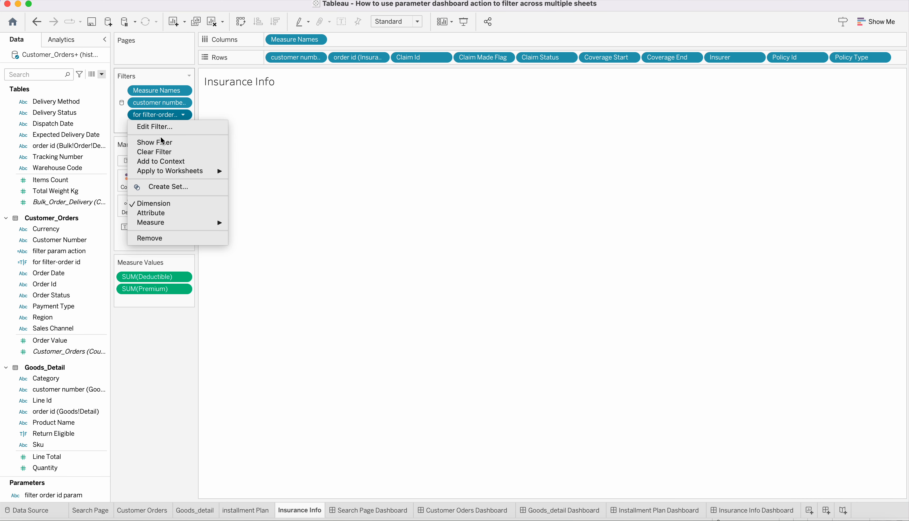
left_click(151, 126)
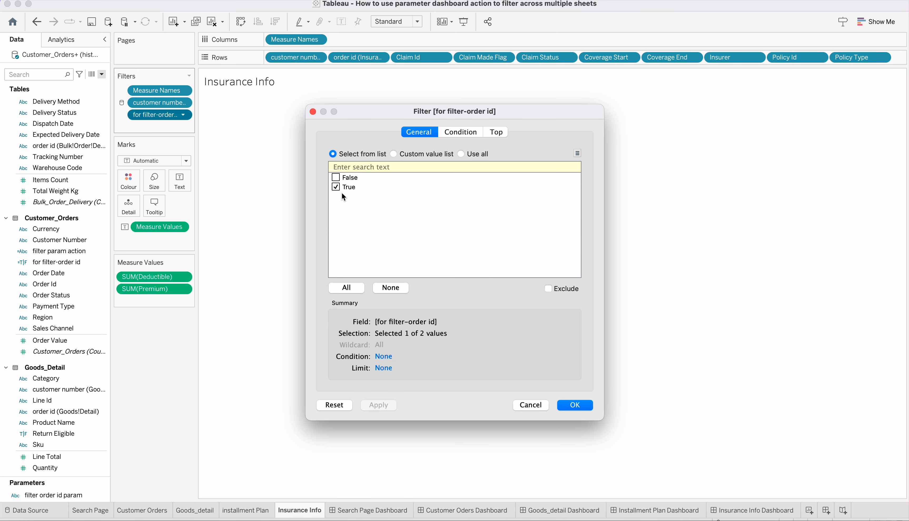
left_click(574, 406)
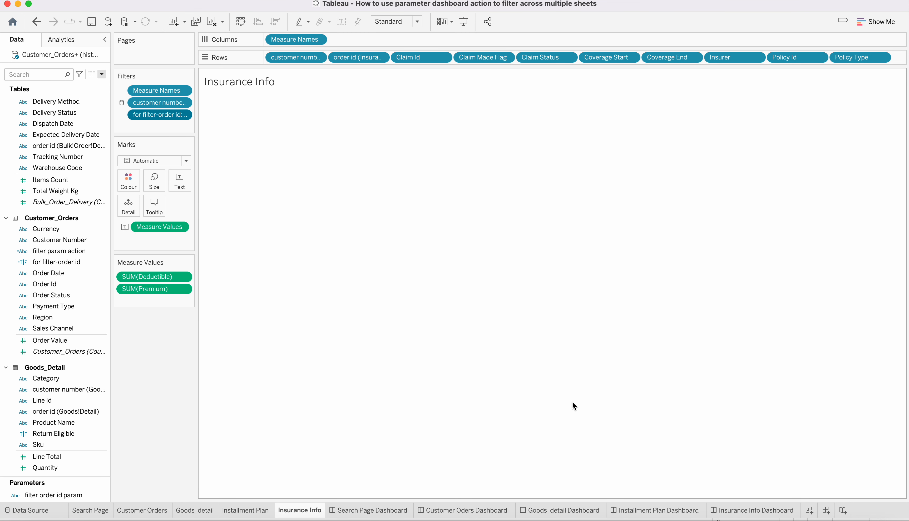
Step: Select the third listed order ID on the Search Page Dashboard and check the Customer Orders, Goods_detail and Installment Plan dashboards
left_click(365, 512)
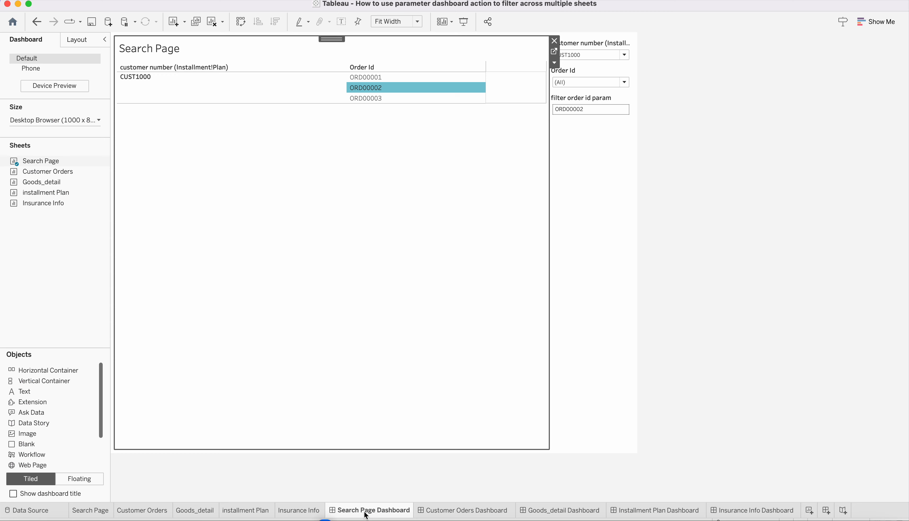
left_click(367, 100)
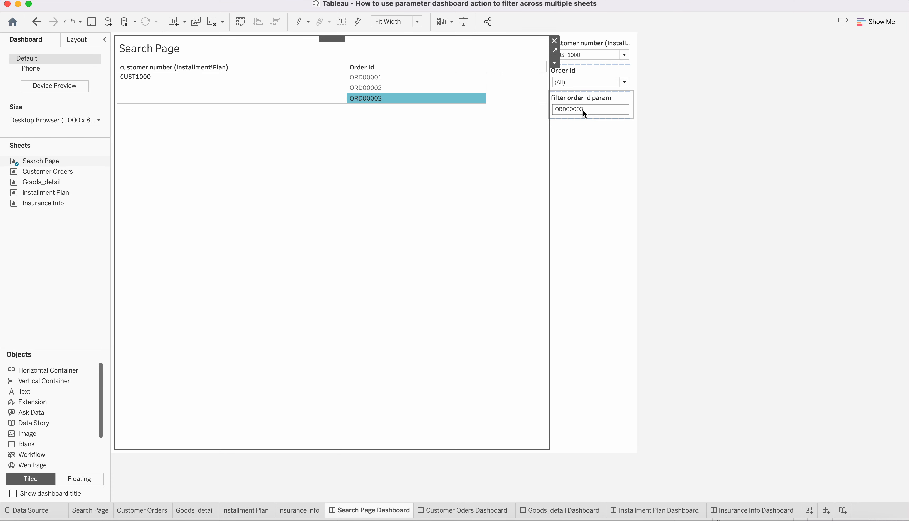
left_click(450, 511)
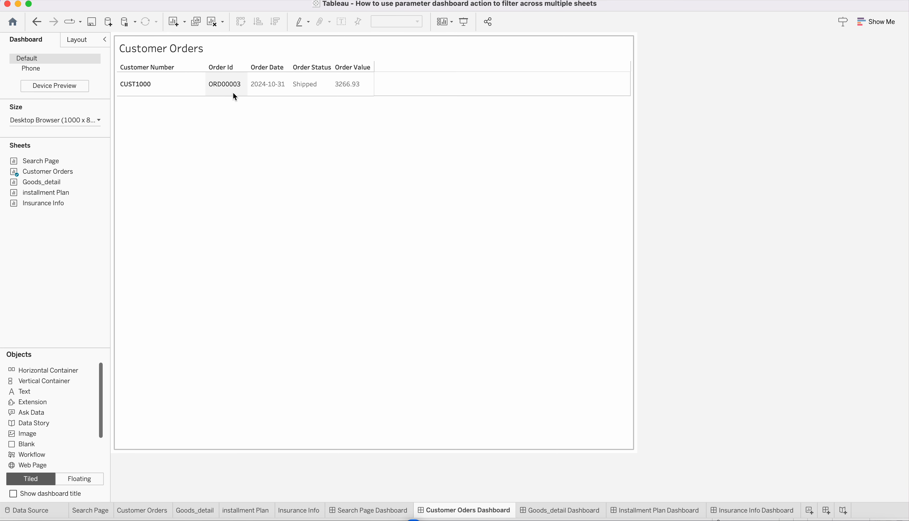
left_click(542, 514)
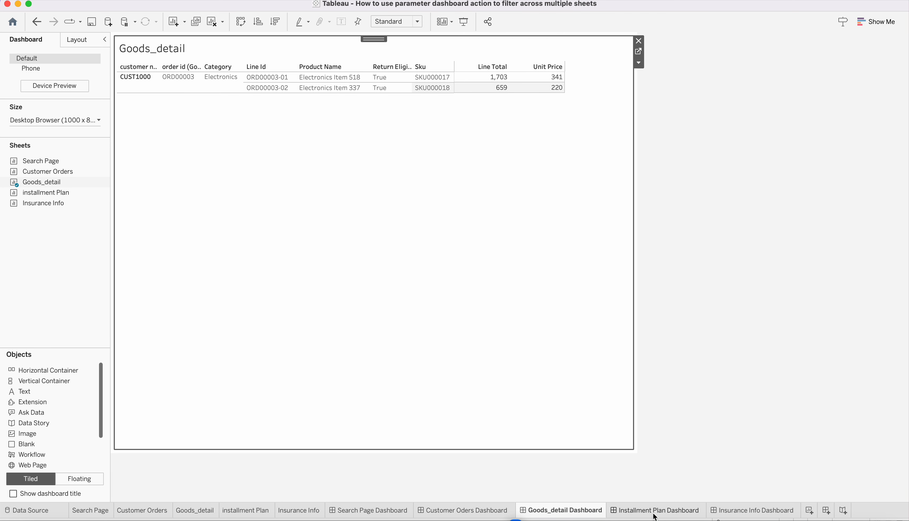
mouse_move(655, 518)
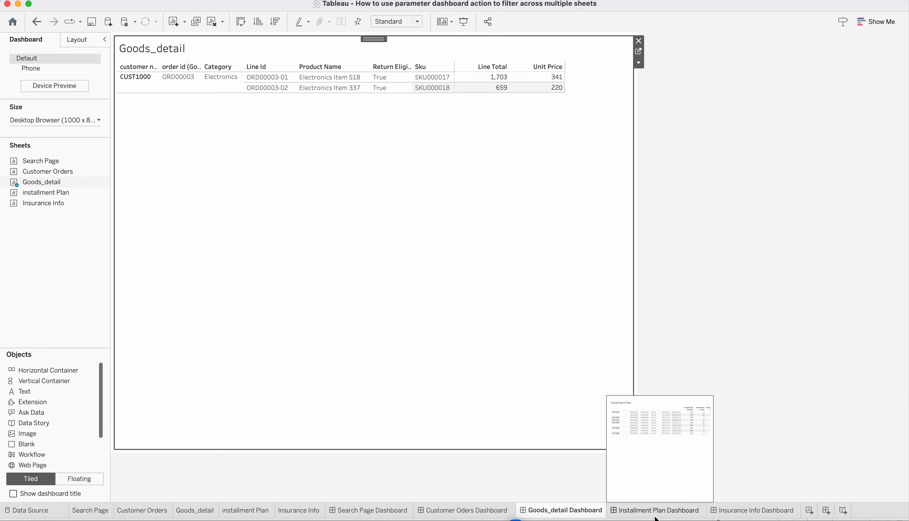
left_click(656, 518)
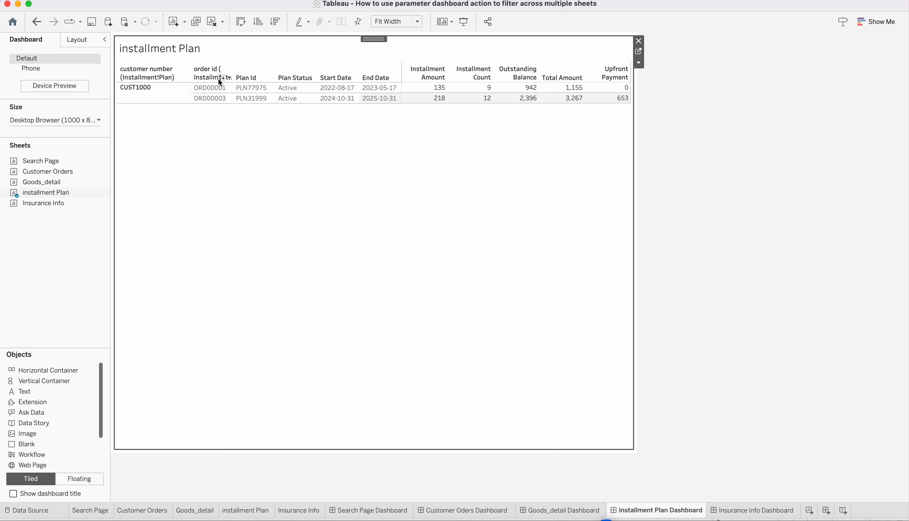
Step: Go to the installment Plan sheet from its dashboard and recheck the True selection in its for filter-order id filter
left_click(639, 54)
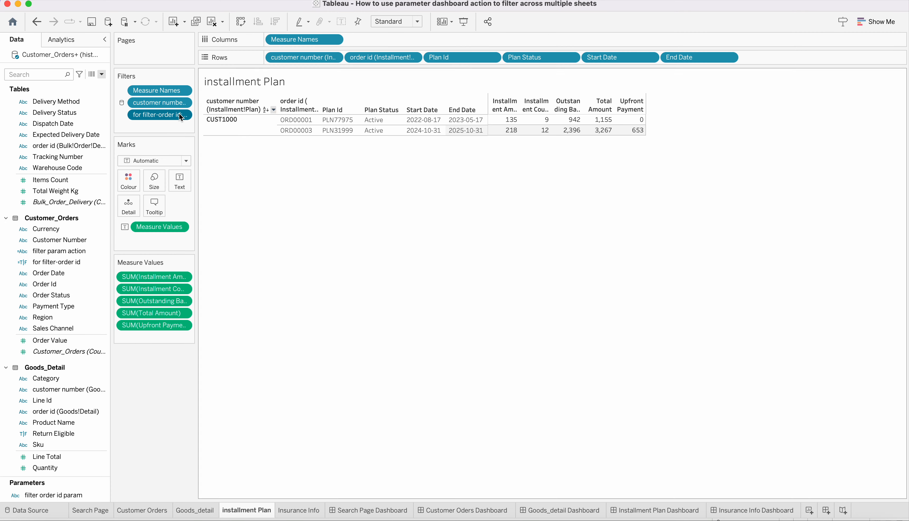
left_click(183, 114)
left_click(148, 127)
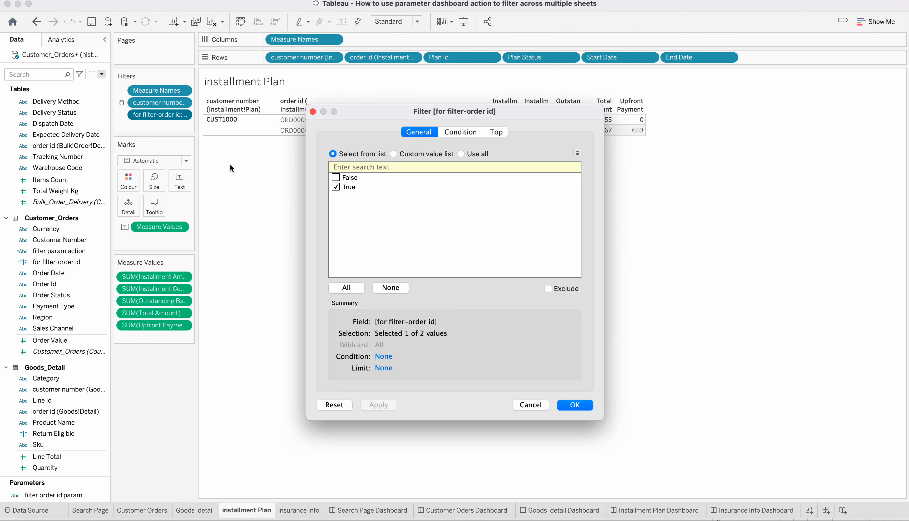
left_click(577, 407)
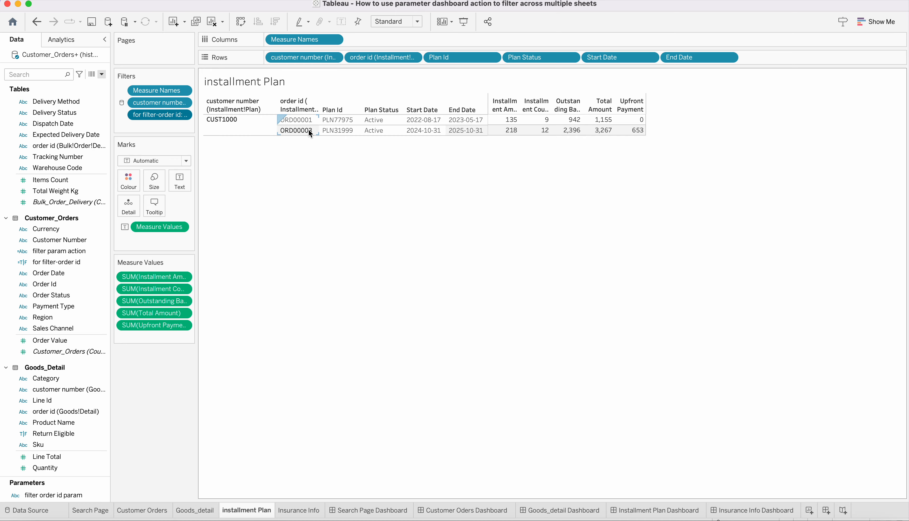
Step: Compare the filtered order IDs on the Insurance Info and installment Plan sheets with the parameter value on the Search Page sheet
left_click(309, 510)
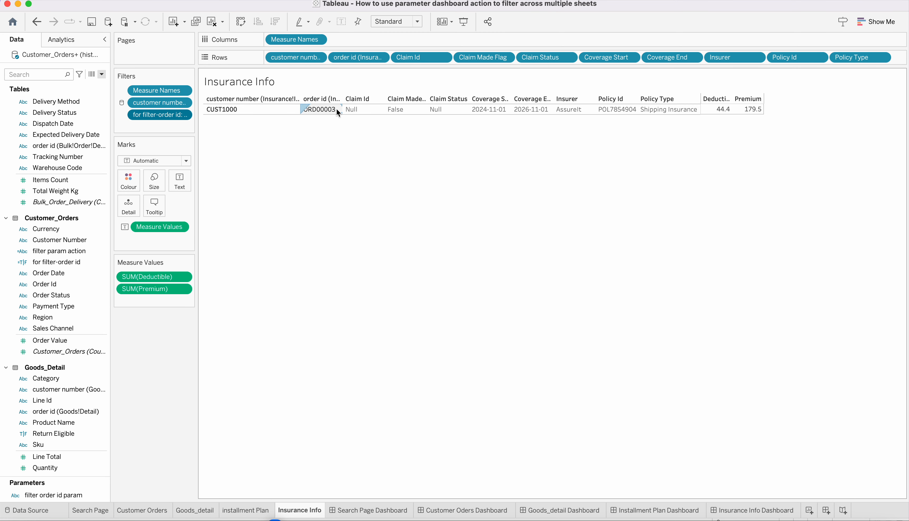
left_click(248, 511)
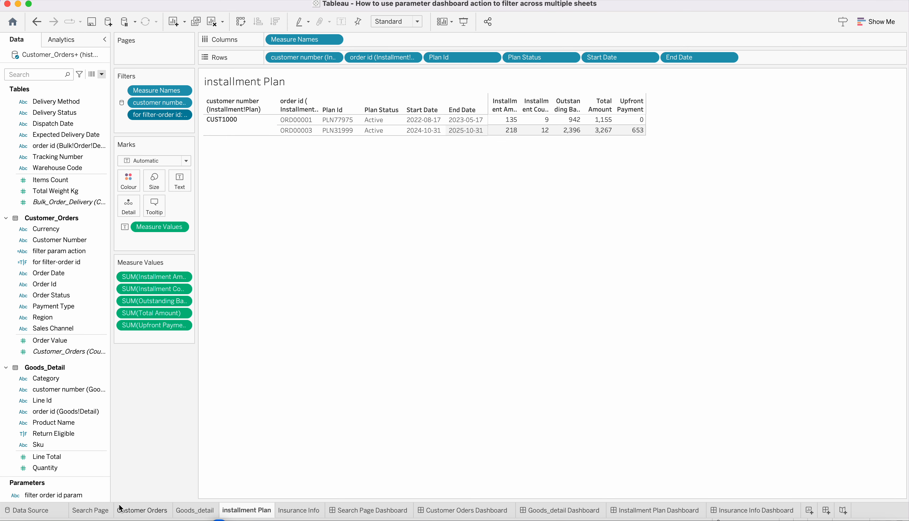
left_click(105, 512)
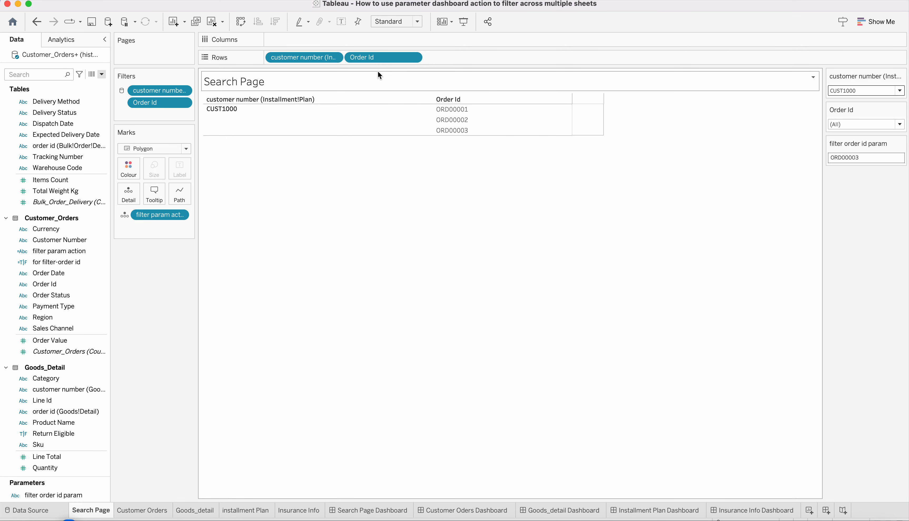
Step: Add a Go to Sheet action on the Search Page Dashboard that runs on select and targets the Customer Oders Dashboard
left_click(364, 511)
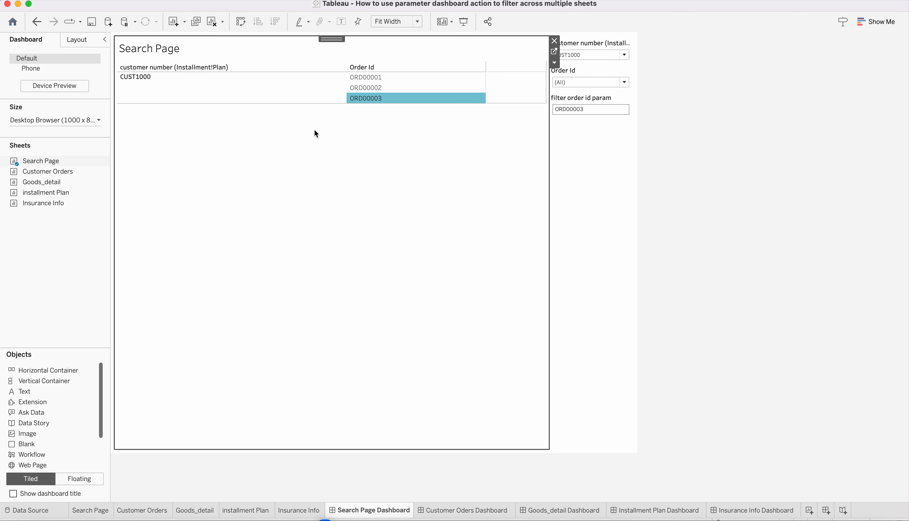
left_click(156, 0)
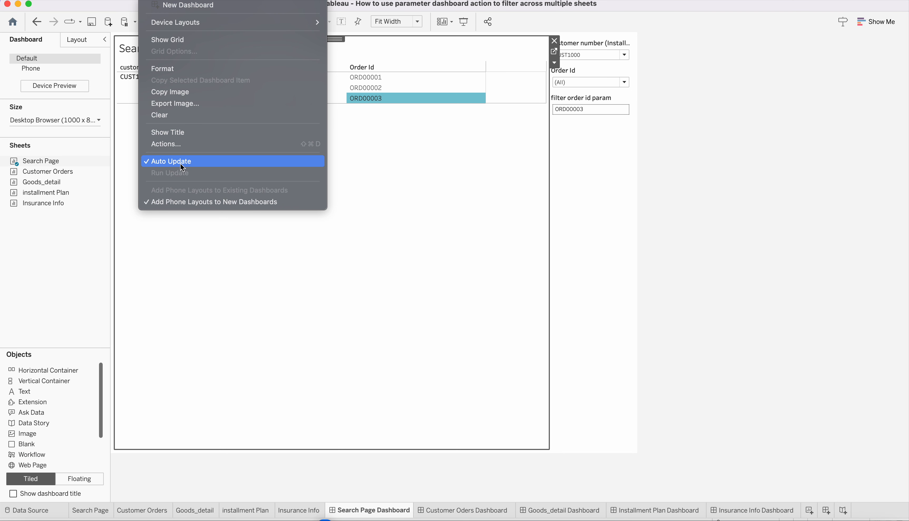
left_click(173, 144)
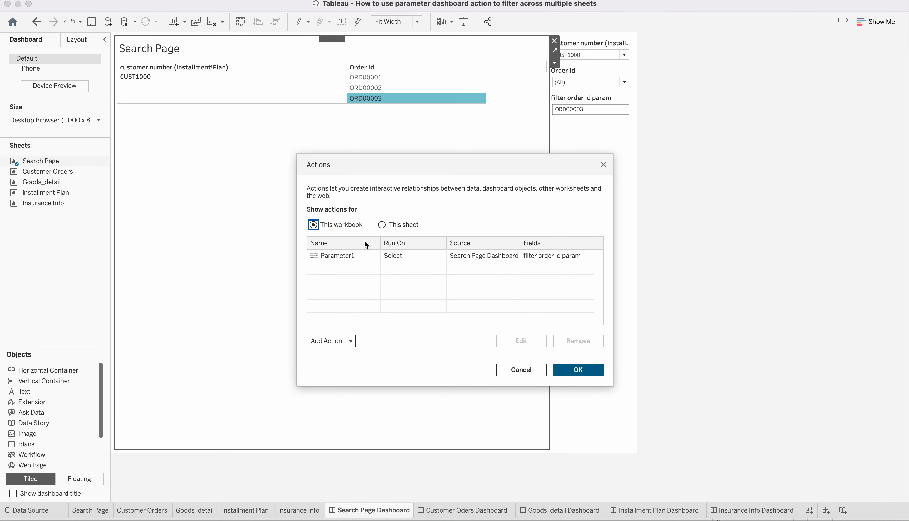
left_click(351, 341)
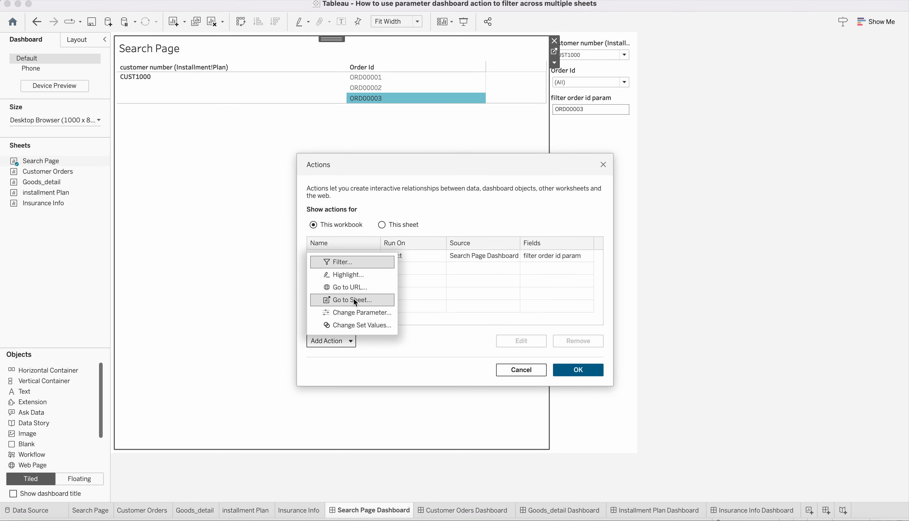
left_click(354, 298)
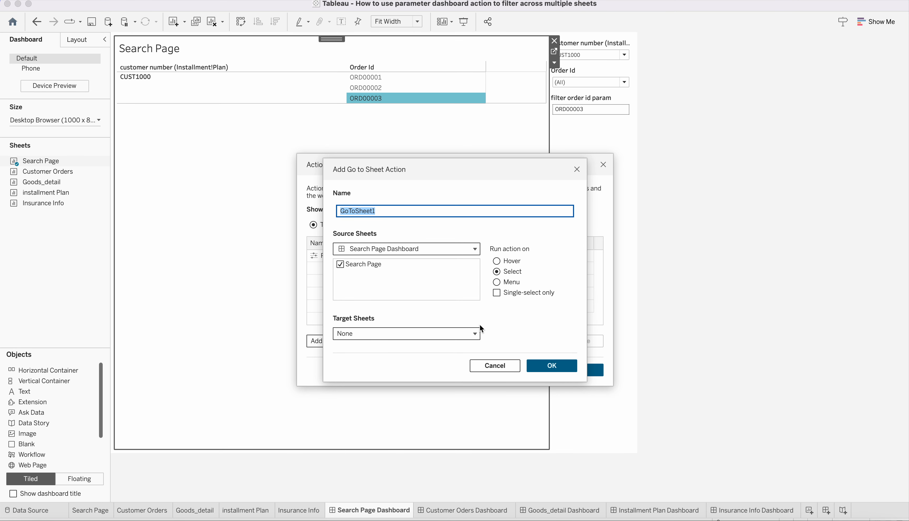
left_click(475, 334)
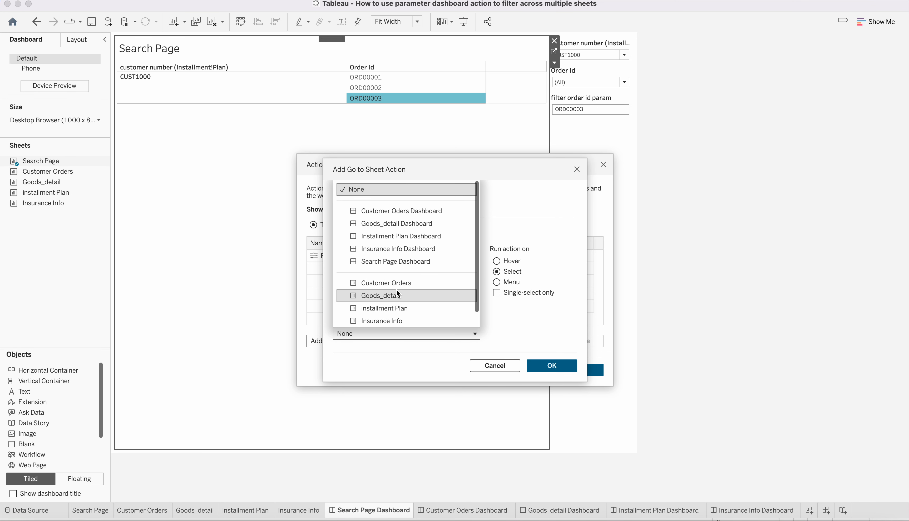
left_click(409, 212)
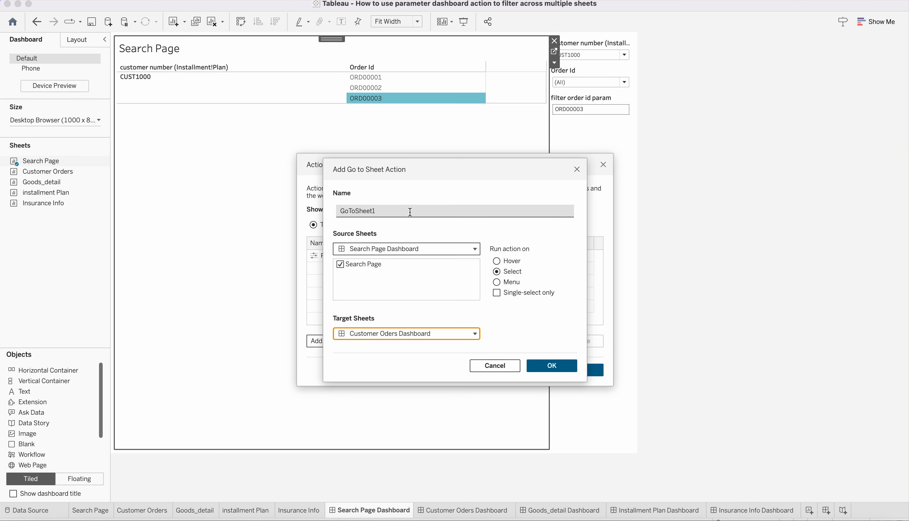
left_click(566, 367)
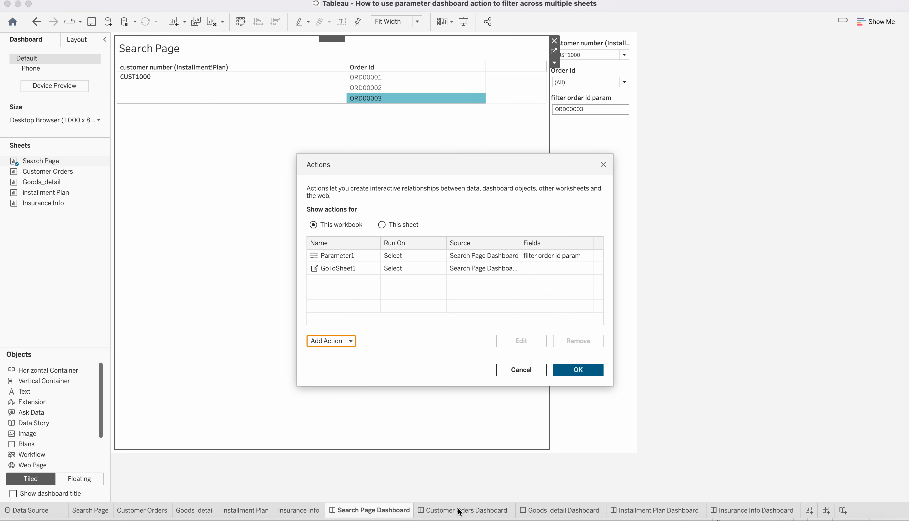
left_click(577, 370)
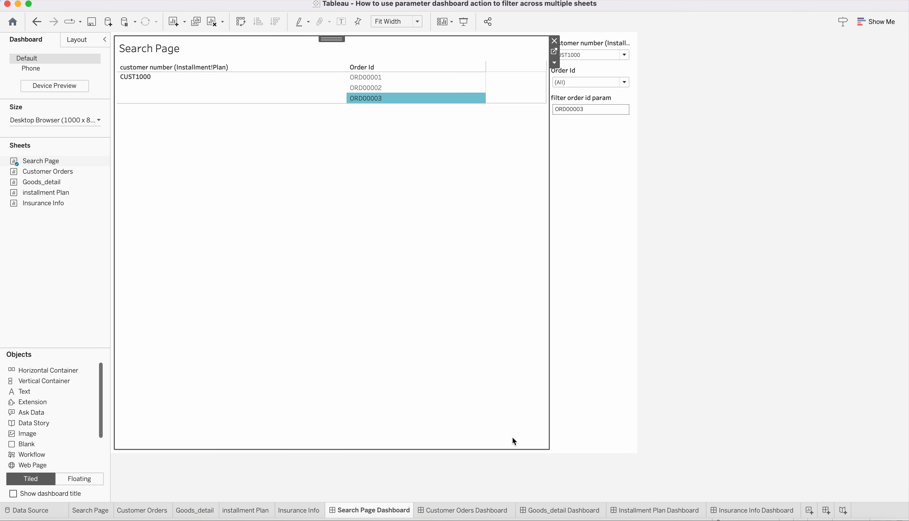
Step: Correct the misspelled Customer Oders Dashboard name to Customer Orders Dashboard
double_click(460, 511)
left_click(463, 510)
type("R")
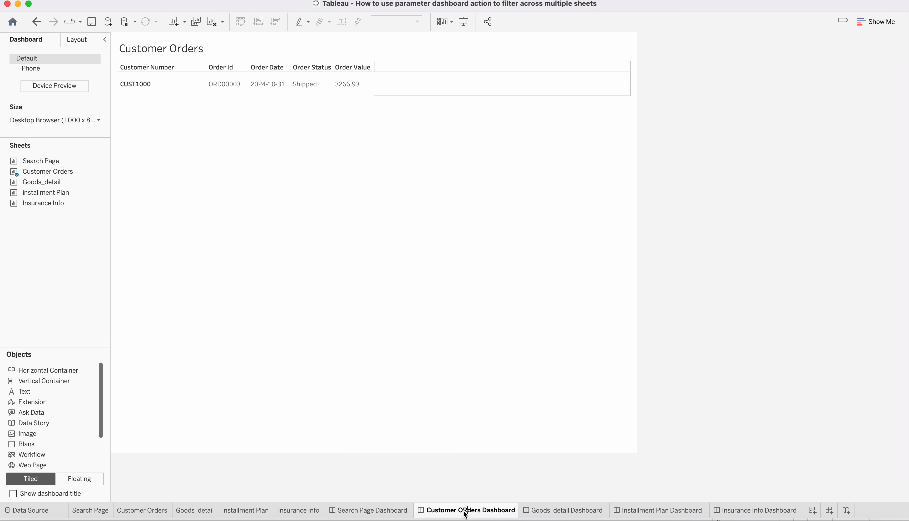
key("BackSpace")
type("r")
key("Return")
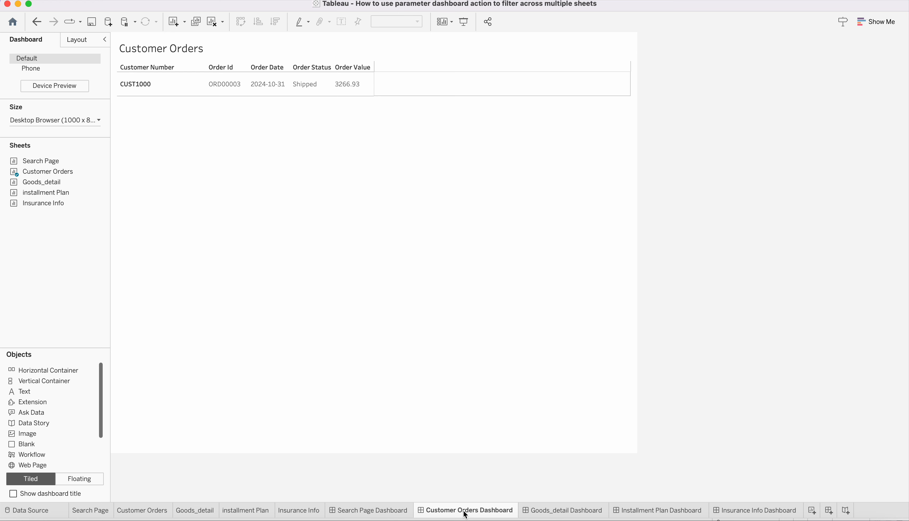
Step: Test the Go to Sheet action by selecting the first listed order ID on the Search Page Dashboard
left_click(361, 511)
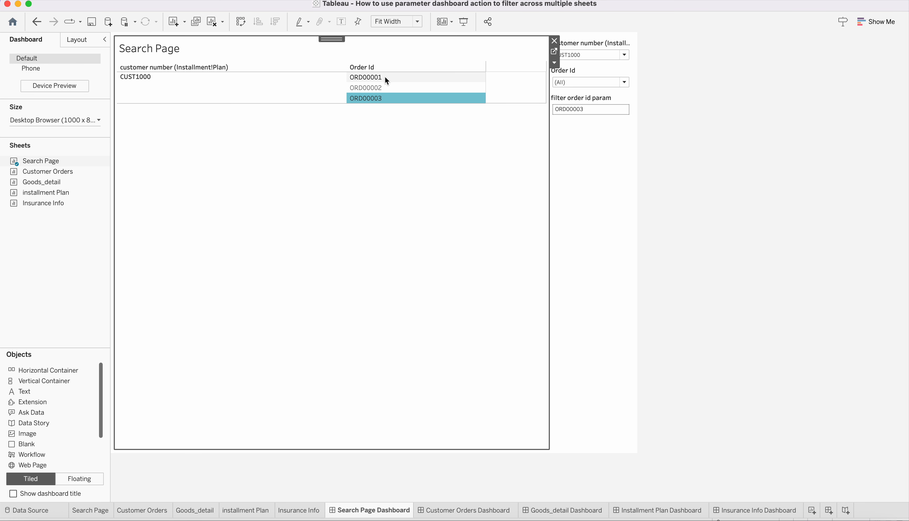
left_click(372, 81)
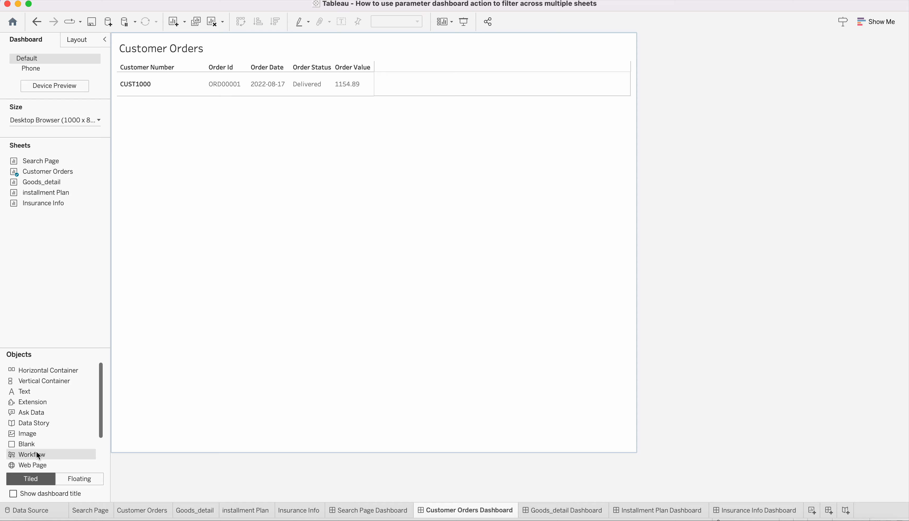
Step: Add three Navigation objects side by side in a short row above the Customer Orders sheet and narrow the first one
scroll(38, 426, "down", 4)
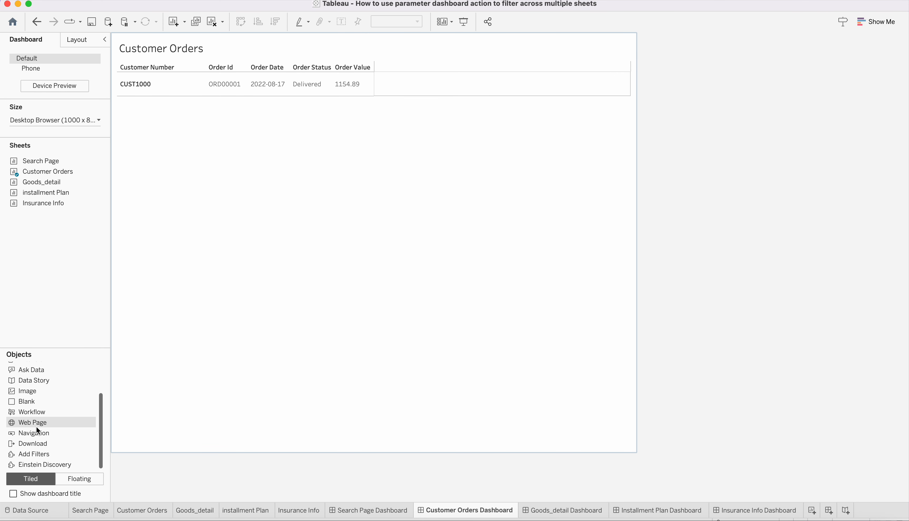
mouse_move(39, 436)
left_mouse_down()
mouse_move(237, 47)
mouse_move(272, 171)
left_mouse_up()
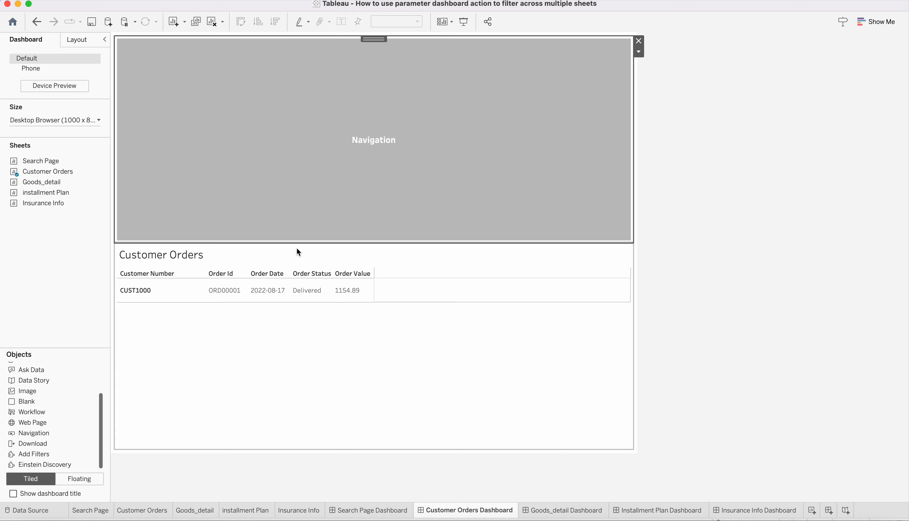
left_click_drag(299, 242, 292, 80)
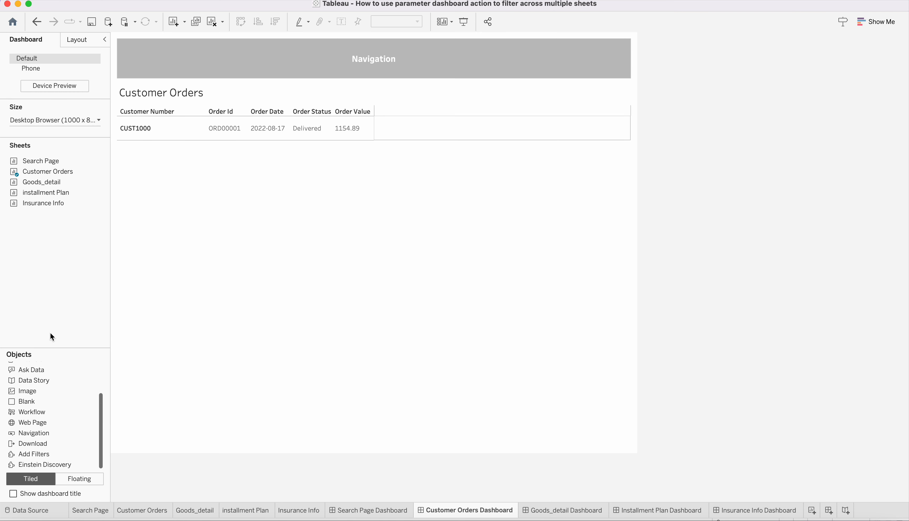
left_click_drag(29, 402, 525, 52)
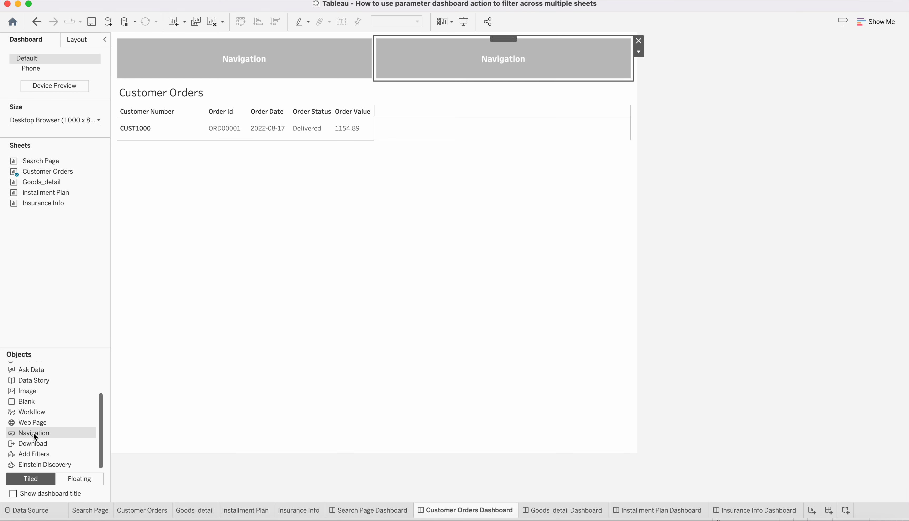
left_click_drag(33, 422, 611, 56)
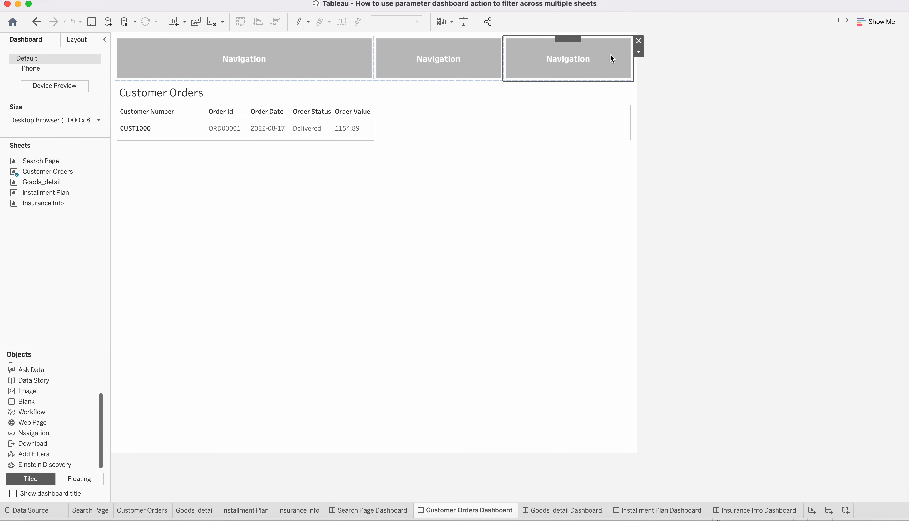
left_click(371, 68)
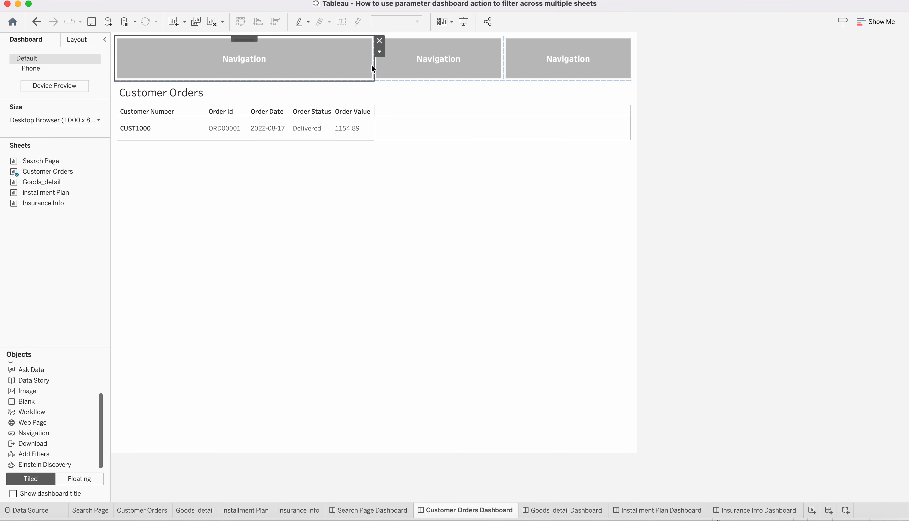
left_click_drag(373, 65, 301, 66)
Step: Set the first navigation button on the Customer Orders Dashboard to navigate to the Goods_detail Dashboard
double_click(250, 61)
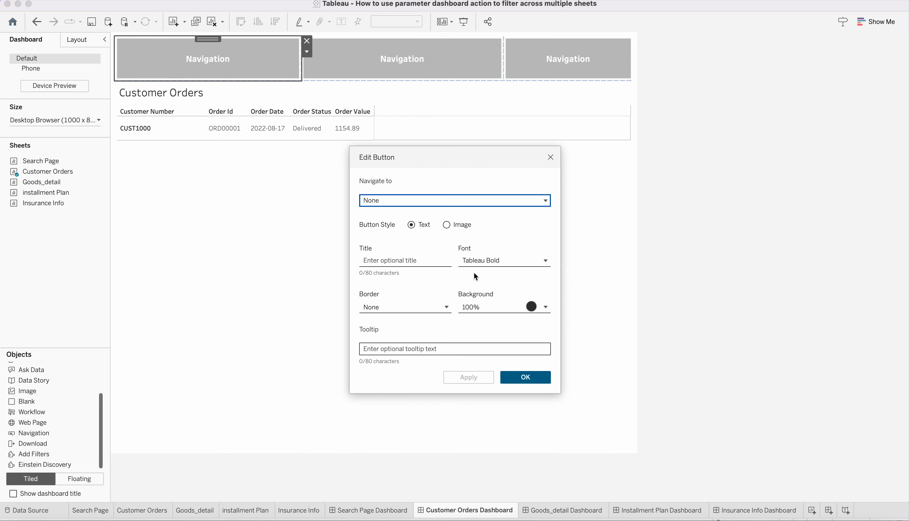
left_click(444, 204)
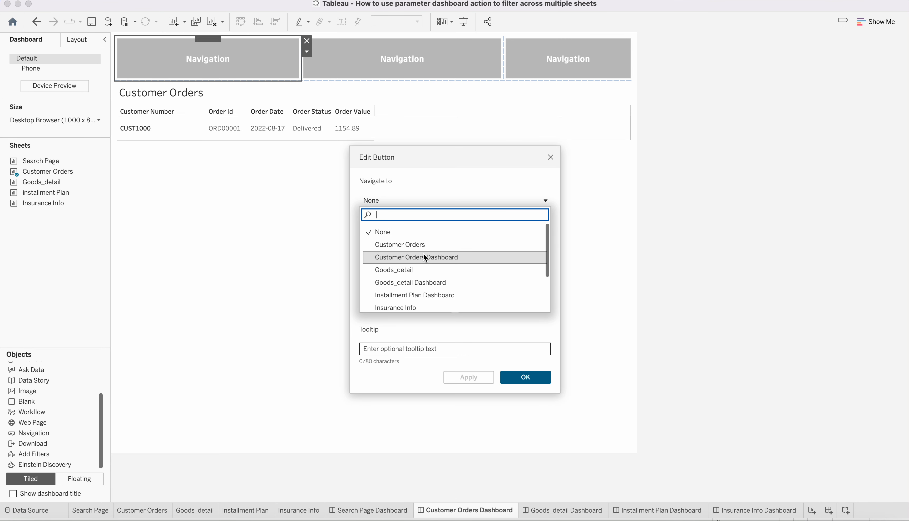
left_click(413, 280)
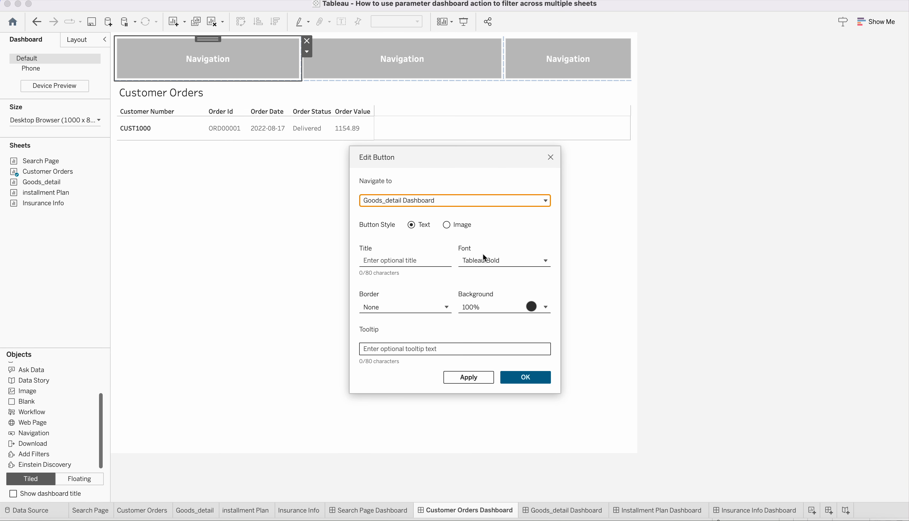
left_click(469, 377)
left_click(523, 376)
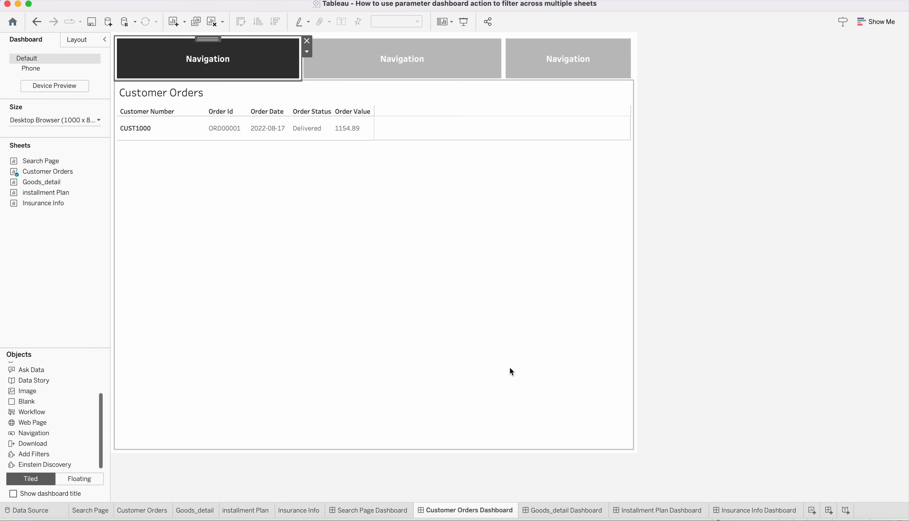
Step: Set the middle navigation button to navigate to the Installment Plan Dashboard
double_click(394, 65)
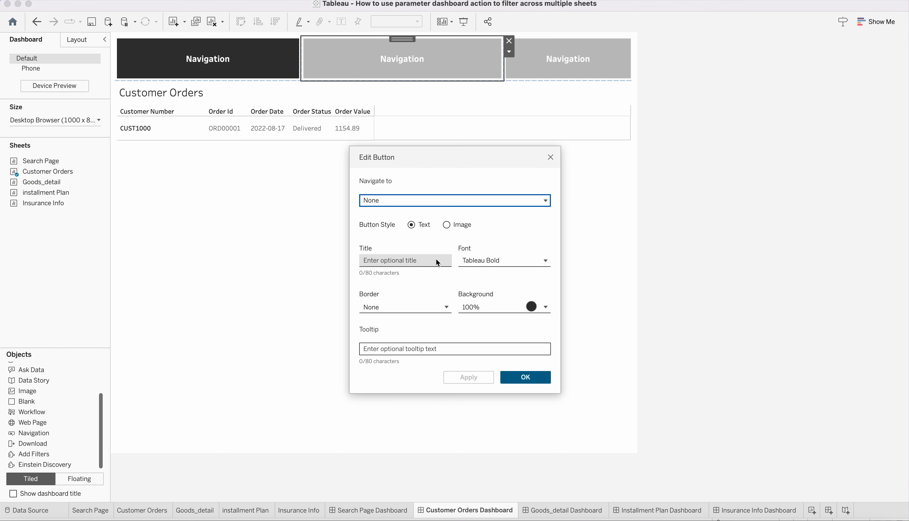
left_click(429, 200)
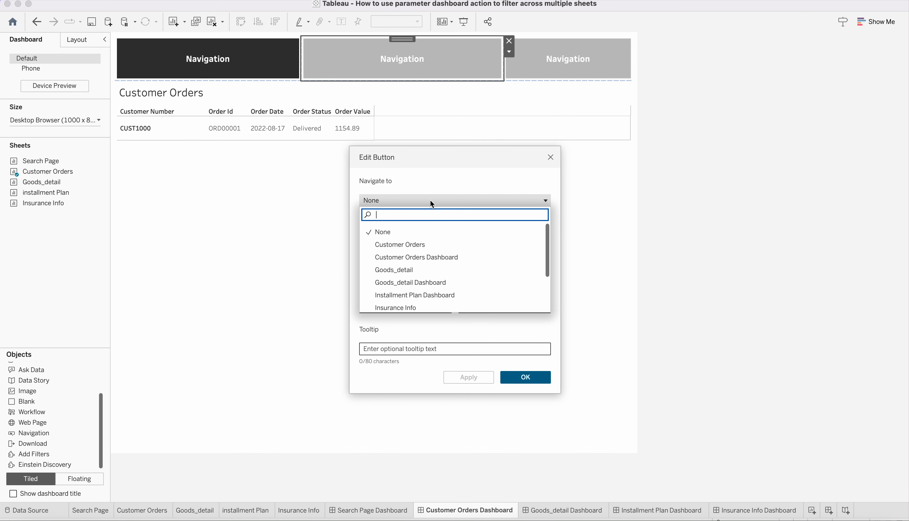
left_click(417, 295)
left_click(468, 377)
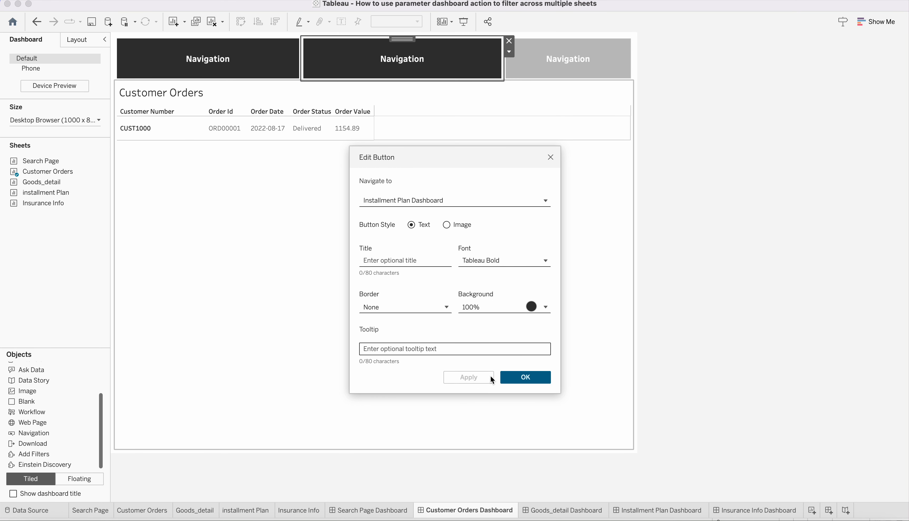
left_click(523, 377)
Step: Set the third navigation button to navigate to Insurance Info
double_click(541, 64)
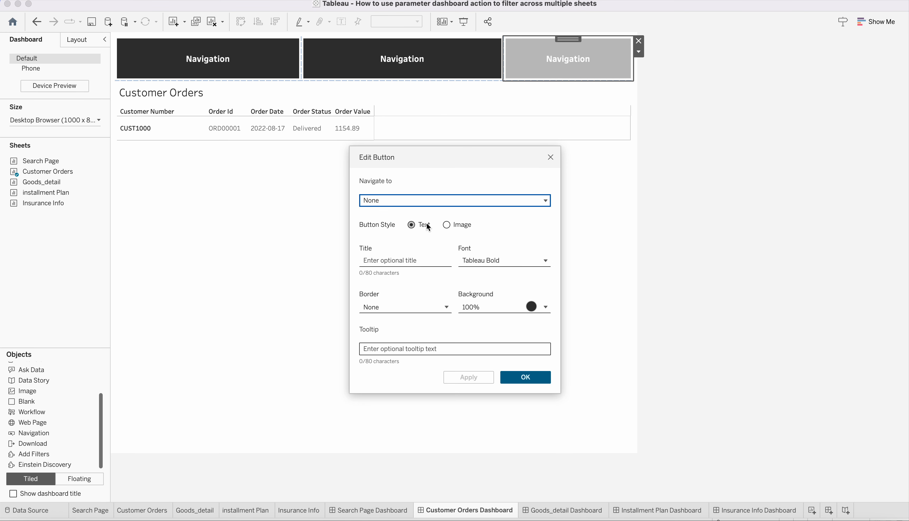
left_click(440, 206)
left_click(411, 308)
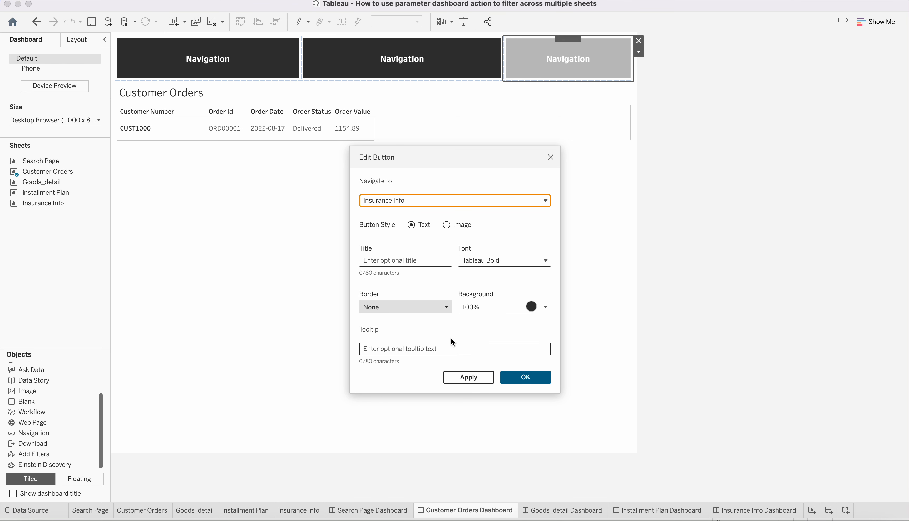
left_click(487, 379)
left_click(505, 377)
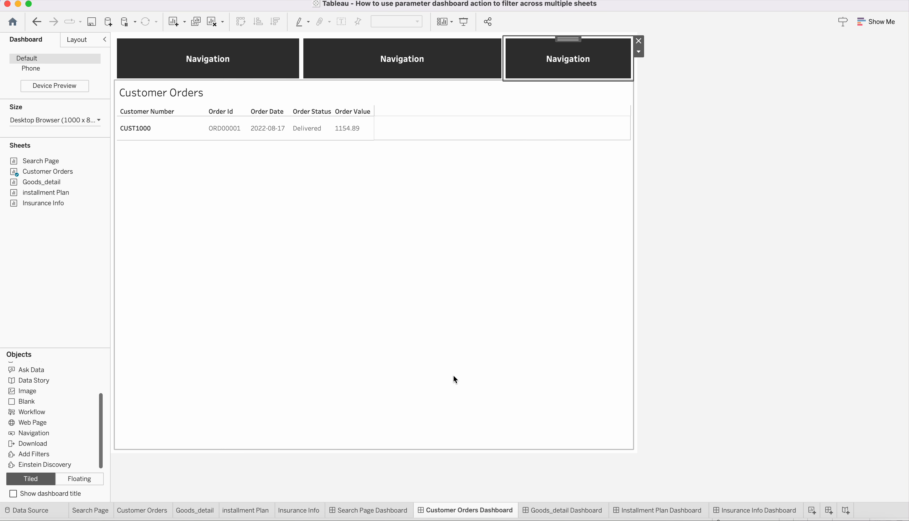
Step: Clear the order selection on the Search Page Dashboard and show the dashboard in presentation mode
left_click(383, 511)
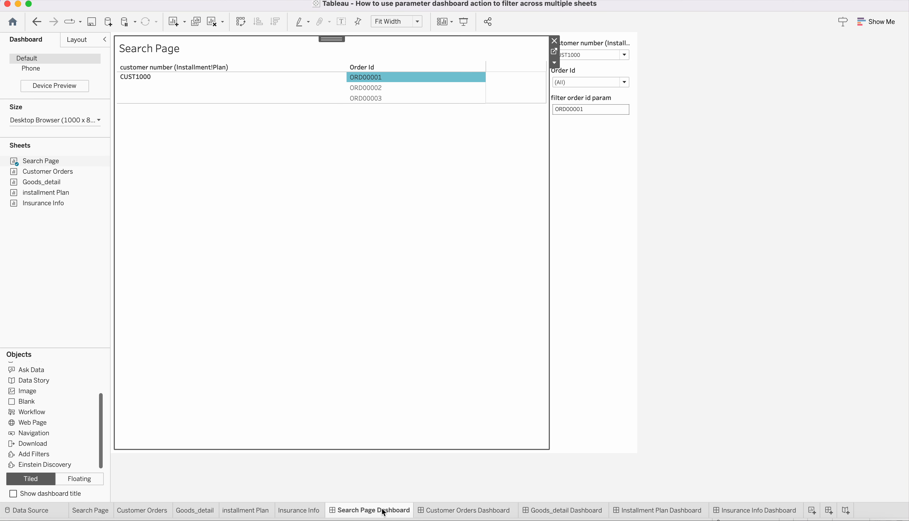
left_click(391, 319)
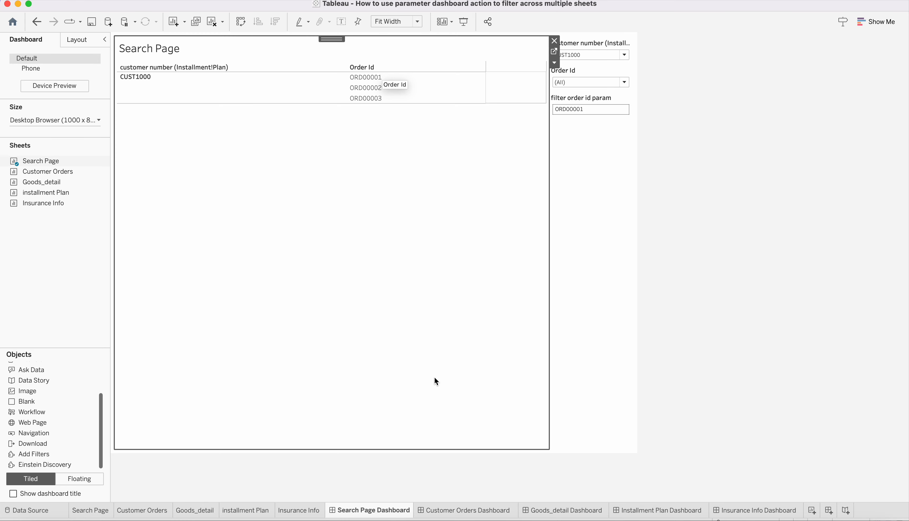
left_click(464, 23)
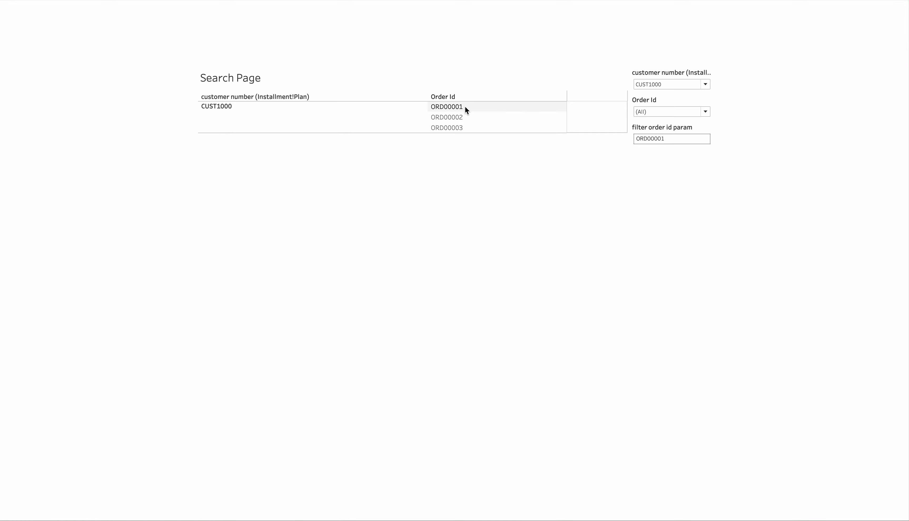
Step: Filter the Search Page to only the second listed customer number and select that customer's first order ID
left_click(704, 84)
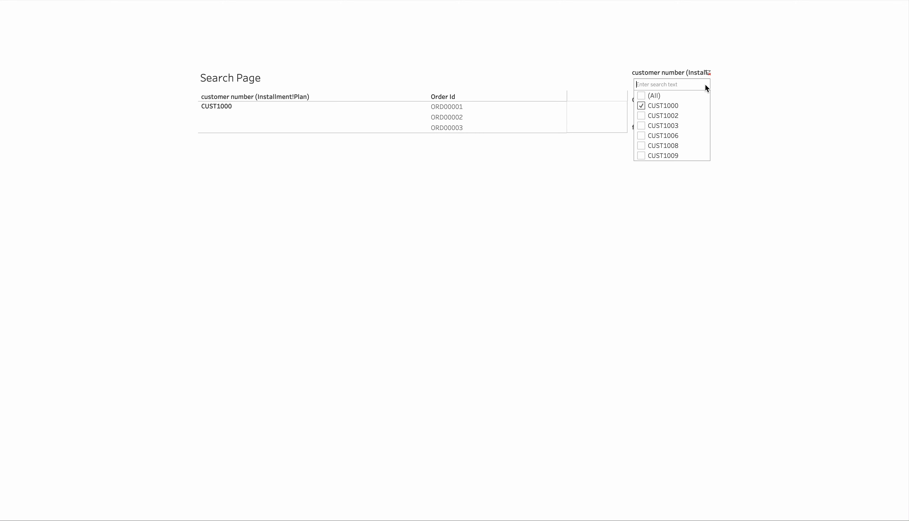
left_click(641, 104)
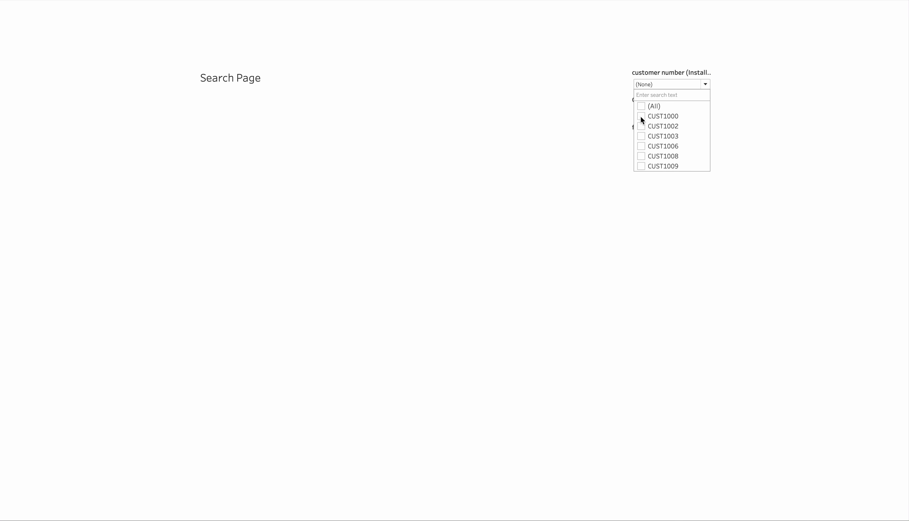
left_click(641, 126)
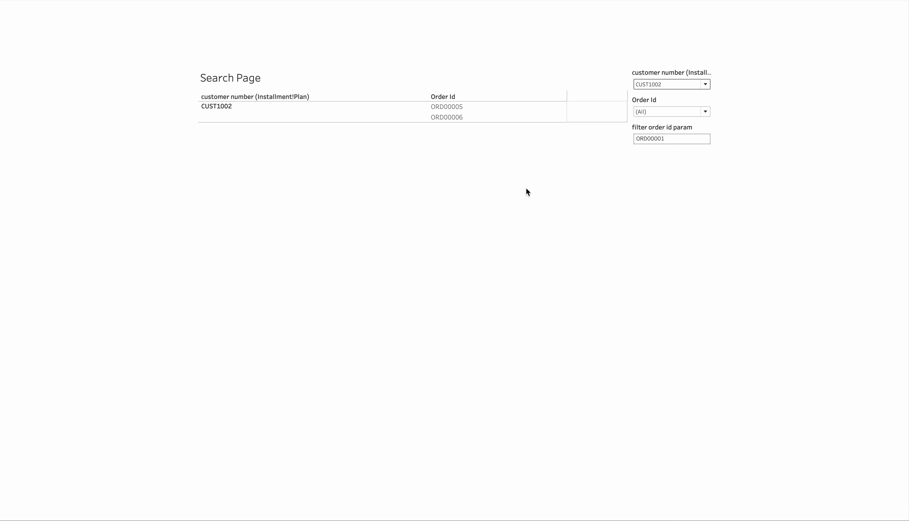
left_click(448, 108)
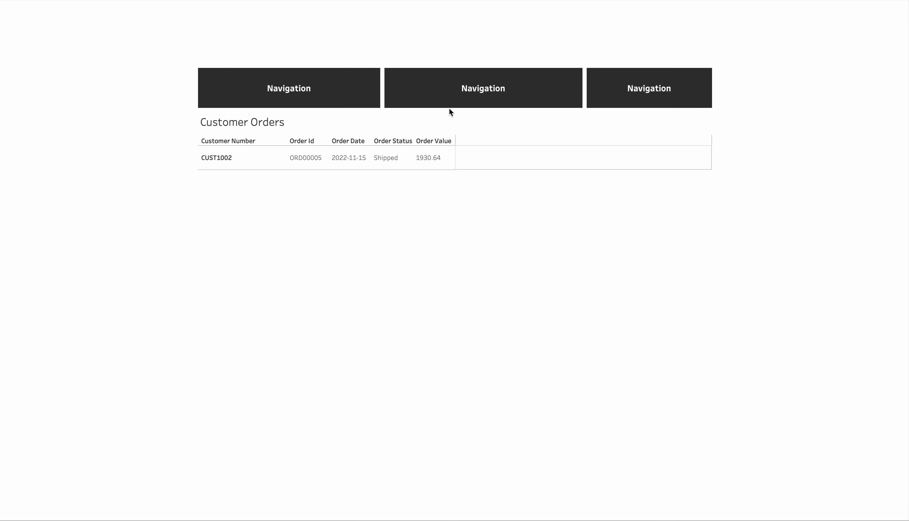